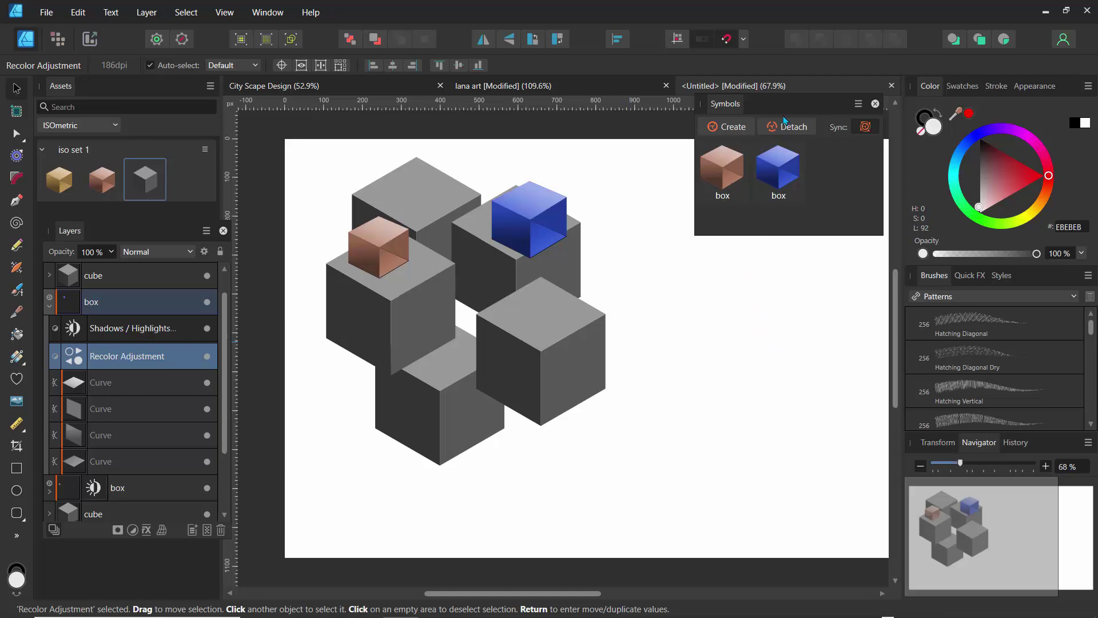
Step: Move the Symbols panel aside, then hide it from the Window menu so the Color panel shows
drag(785, 118, 952, 89)
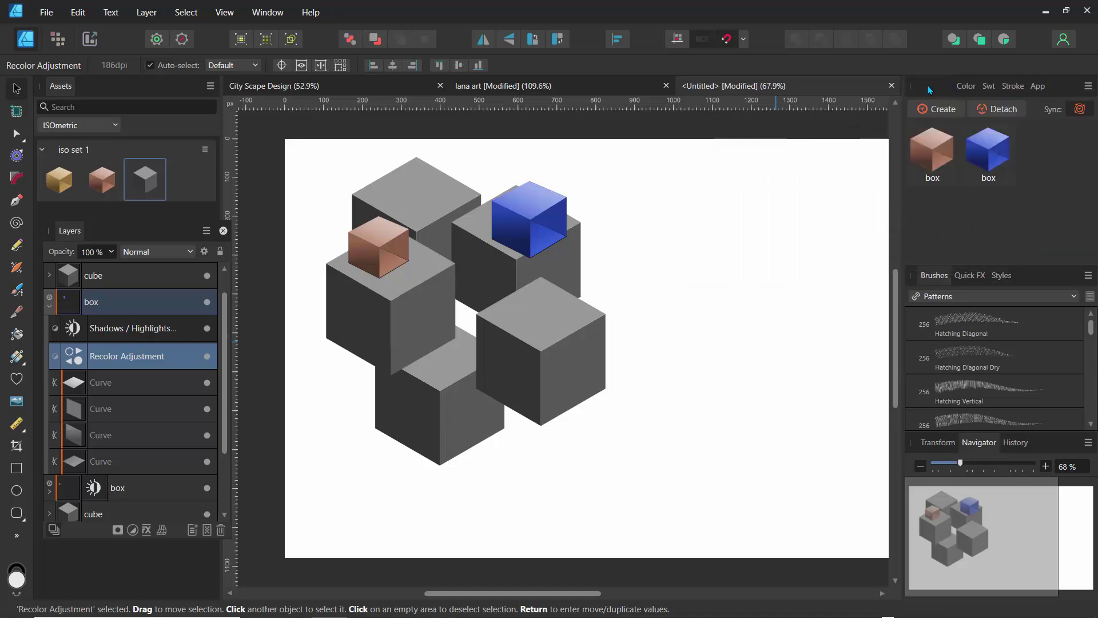
click(966, 87)
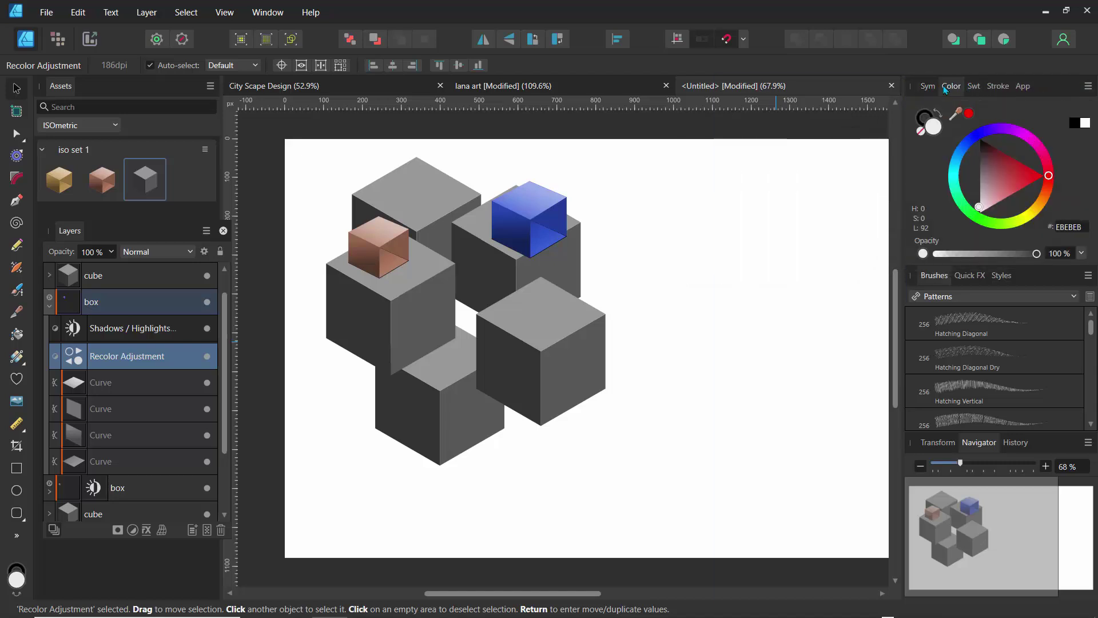
click(934, 87)
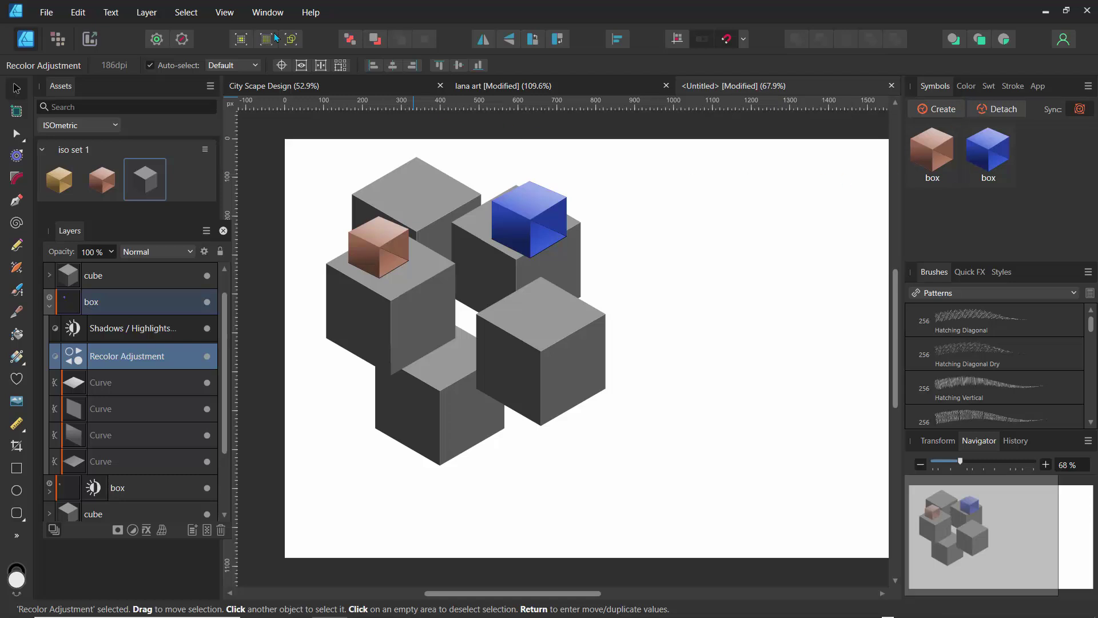
click(268, 12)
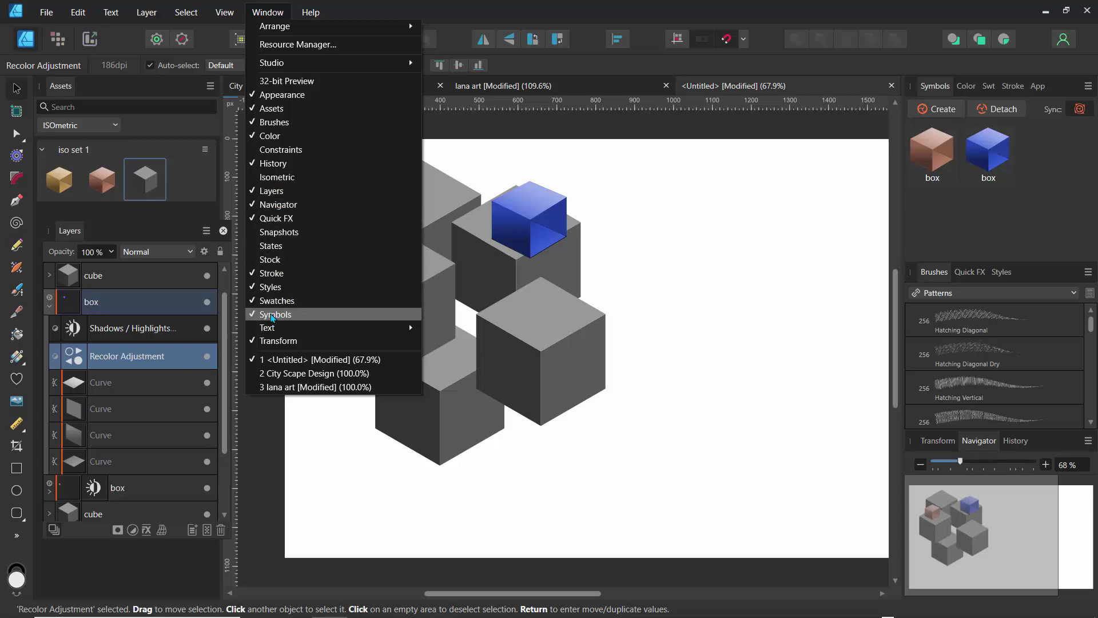
click(273, 316)
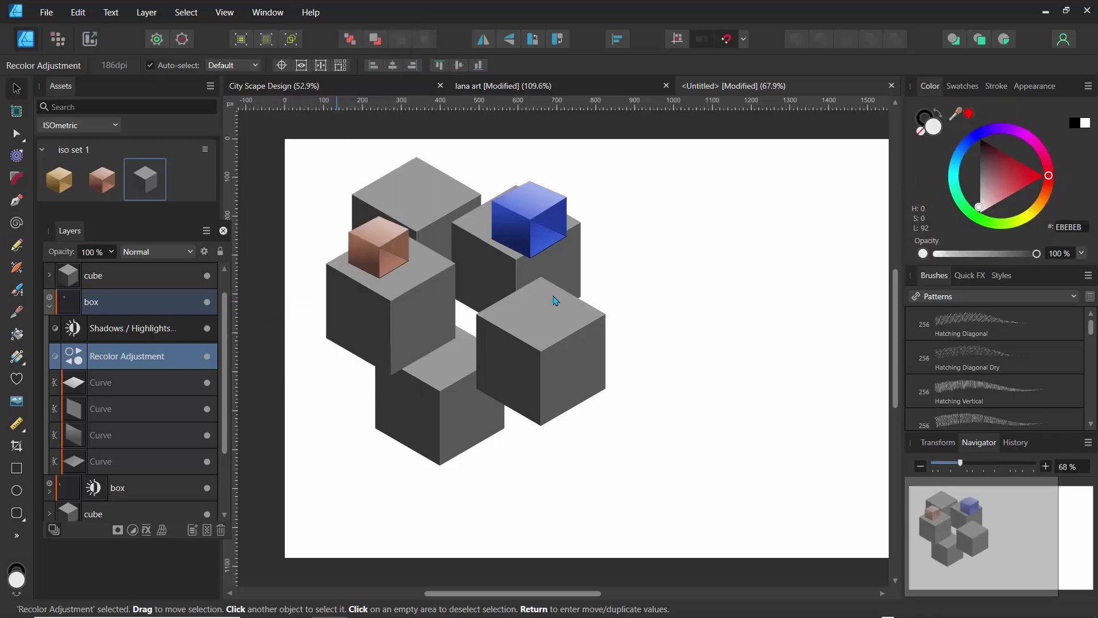
click(268, 12)
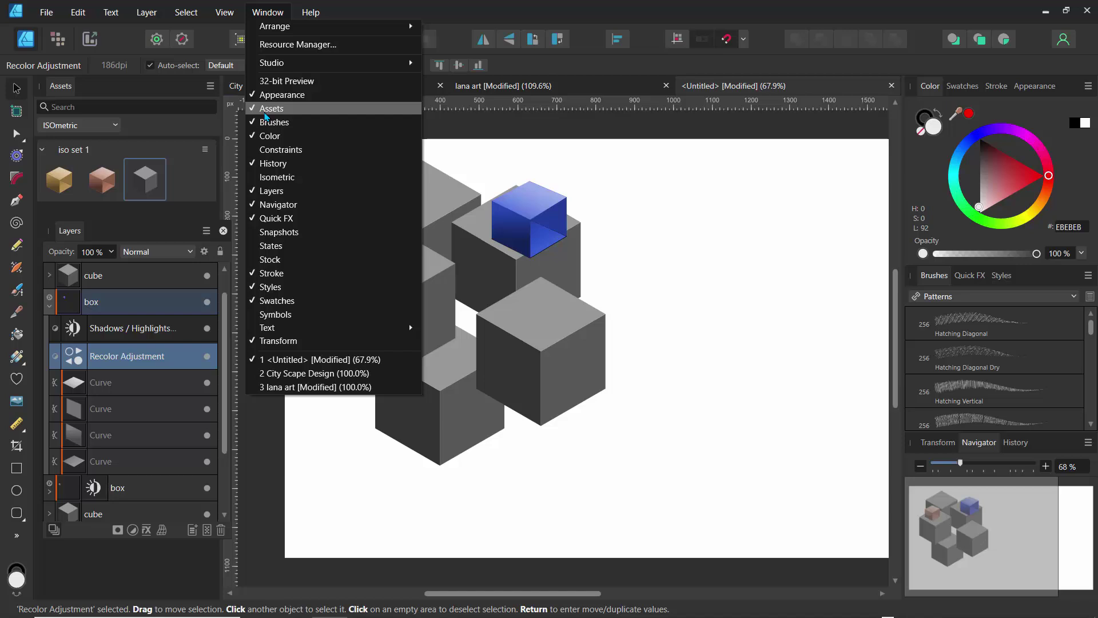
click(138, 93)
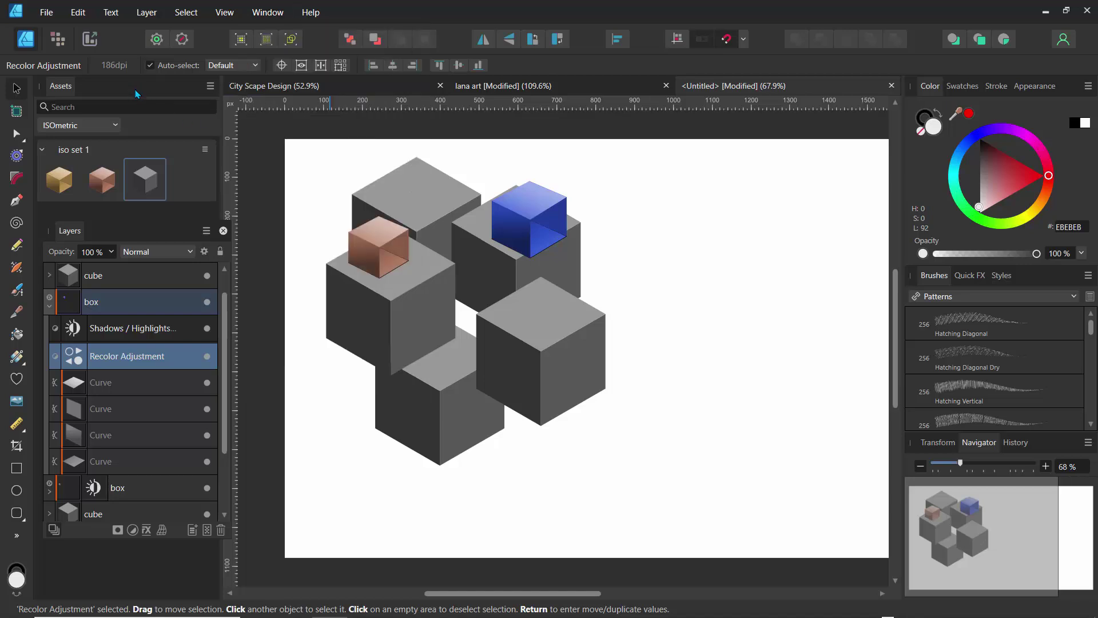
Step: Collapse iso set 1, float the Layers panel, and switch Assets to the Default category
click(41, 151)
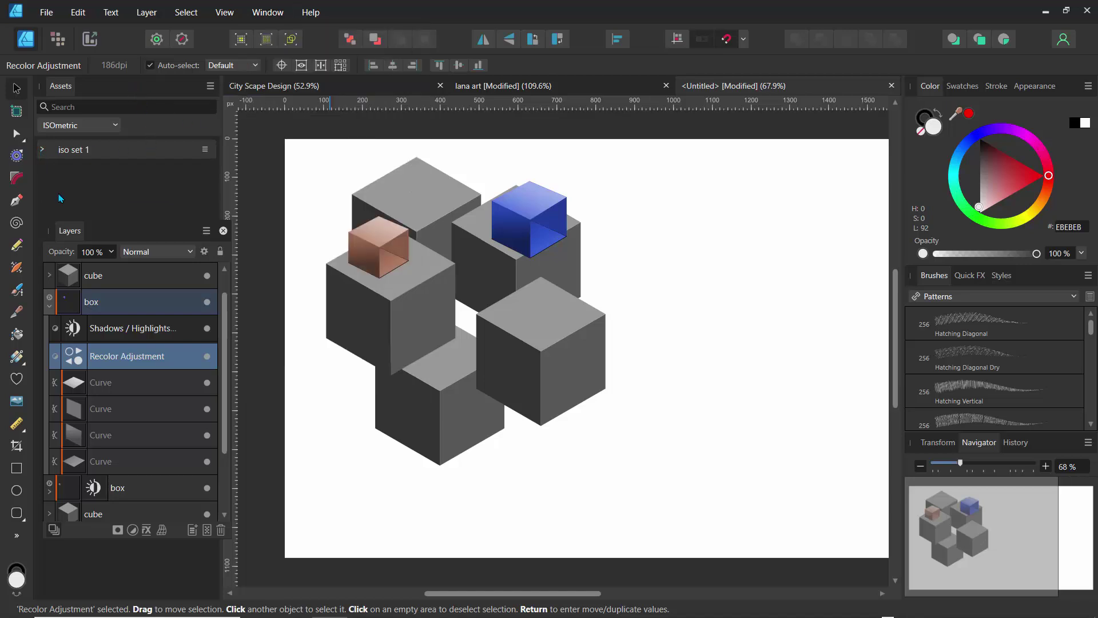
drag(61, 224, 340, 244)
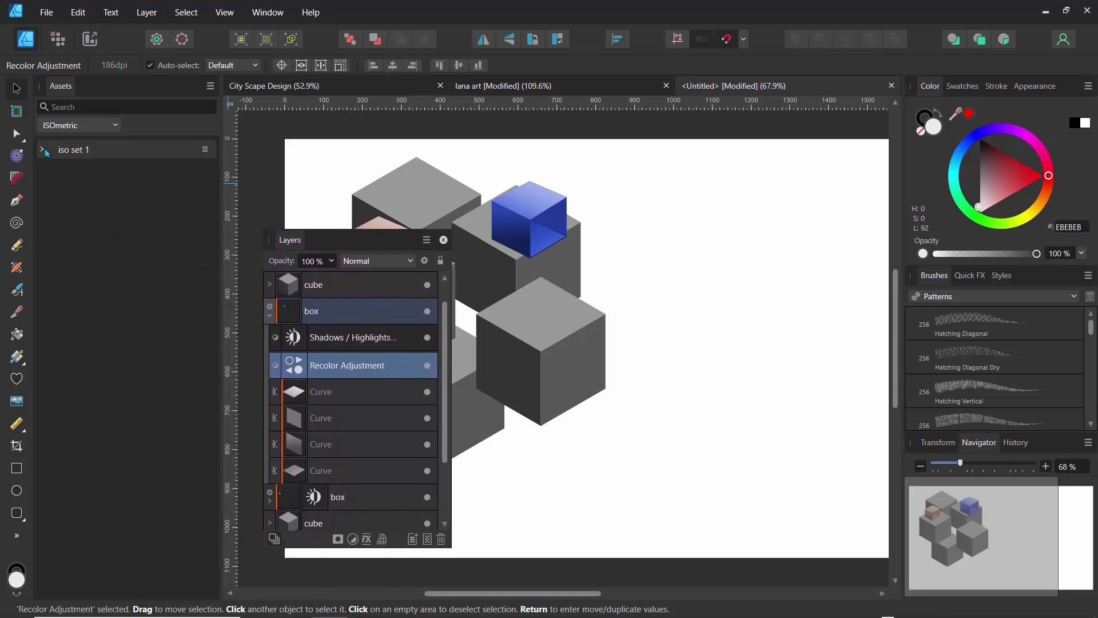
click(101, 129)
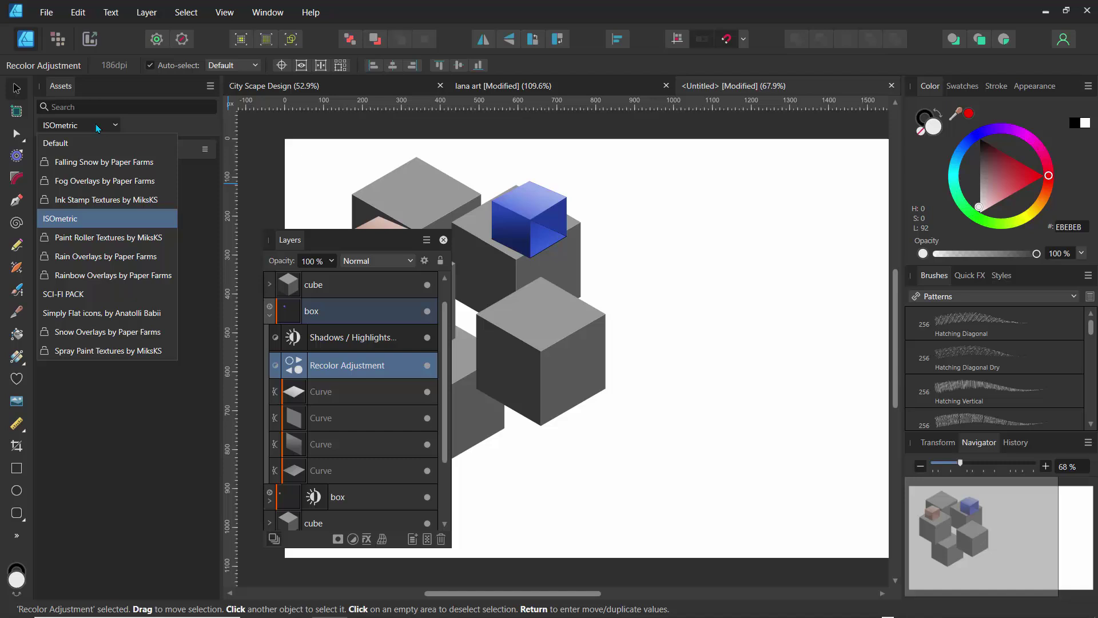
click(59, 146)
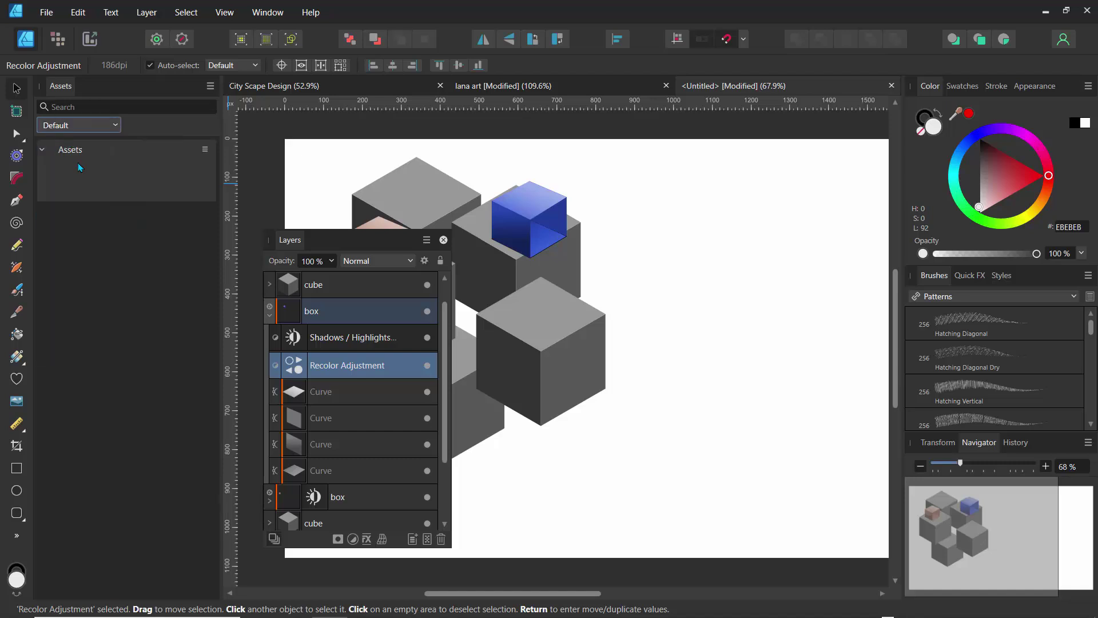
Step: Return Assets to ISOmetric, expand iso set 1, and place the gold cube on the page
click(85, 129)
click(72, 220)
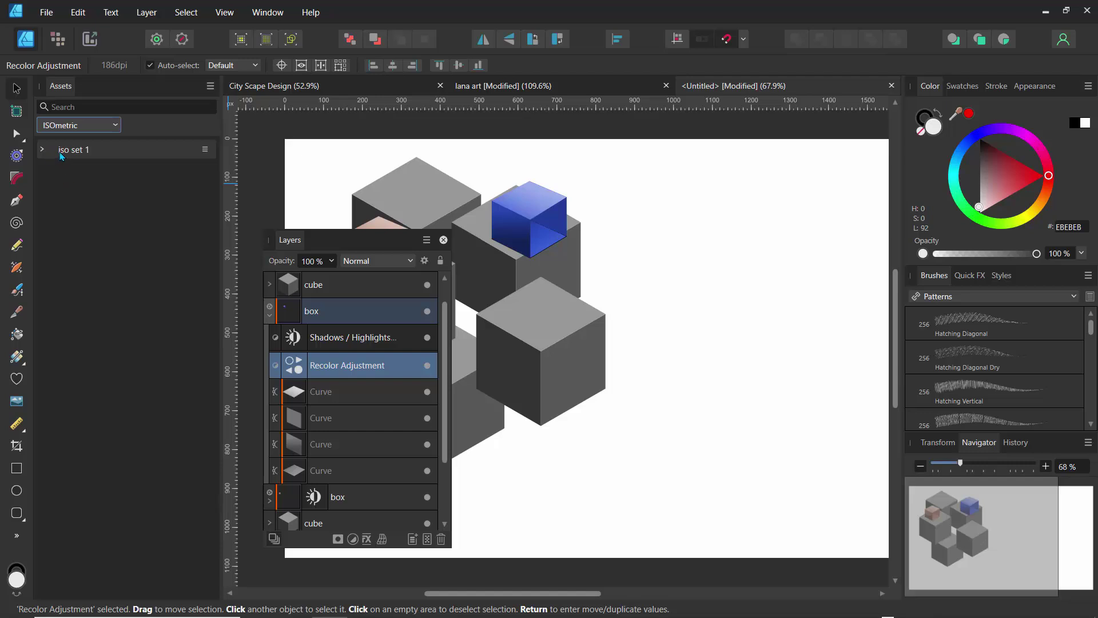
click(43, 150)
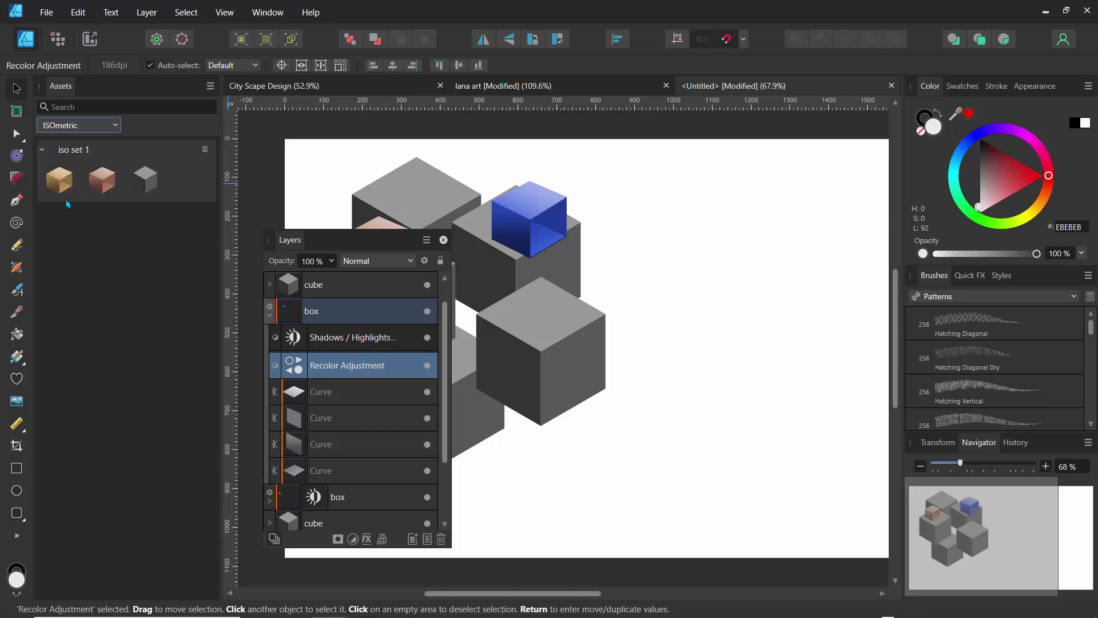
drag(59, 180, 715, 236)
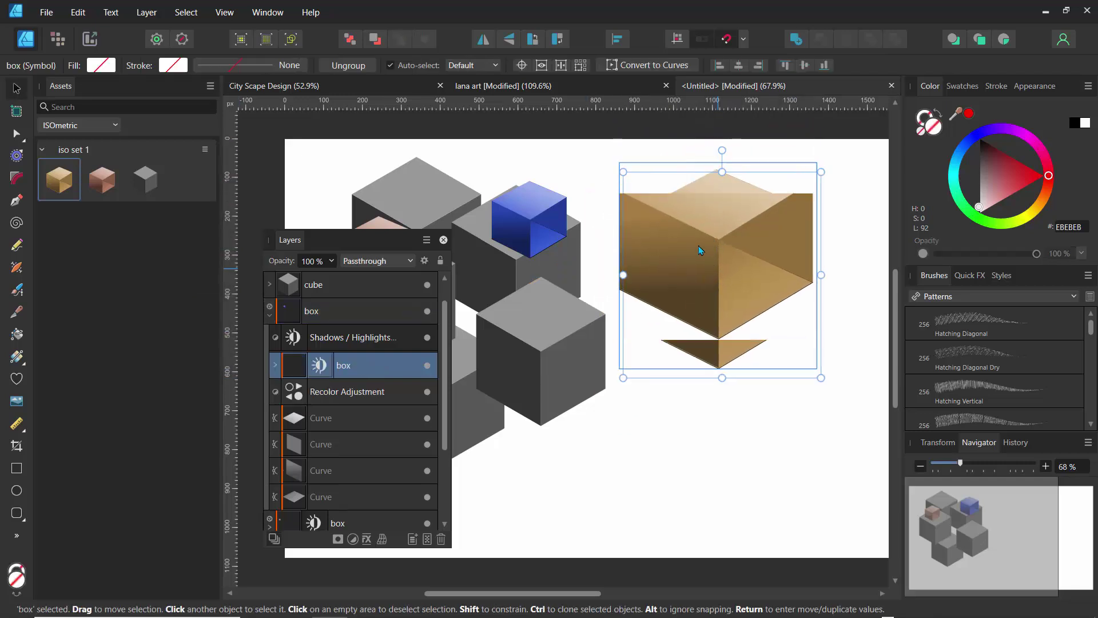
Step: Shrink the placed gold box proportionally and reposition it
drag(623, 172, 691, 243)
drag(734, 309, 725, 282)
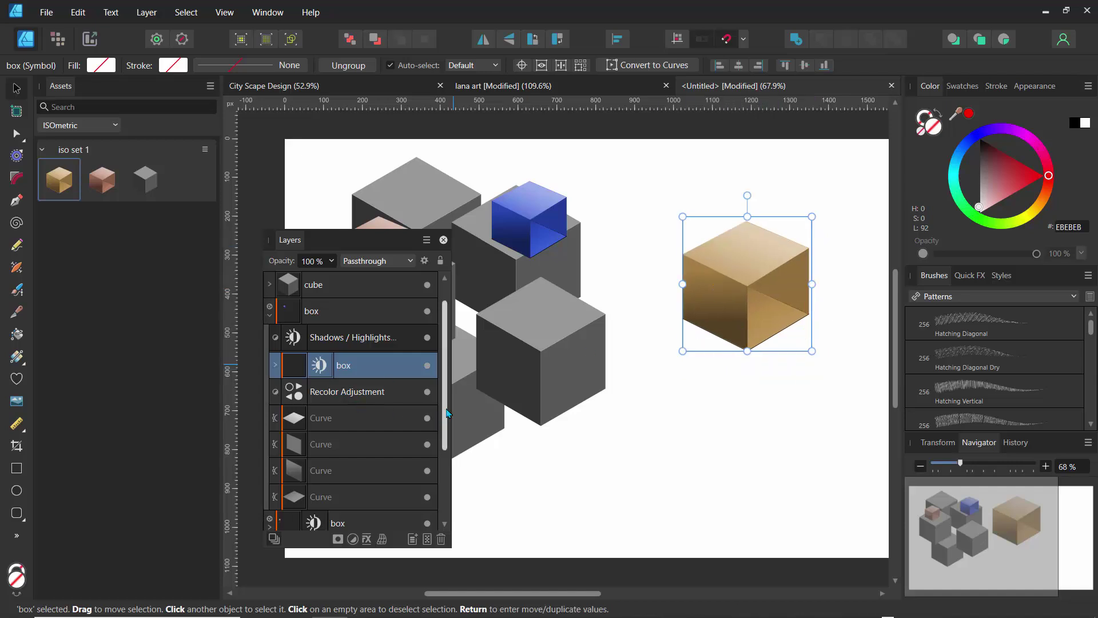
scroll(446, 465, down, 3)
scroll(446, 465, down, 2)
scroll(446, 465, up, 5)
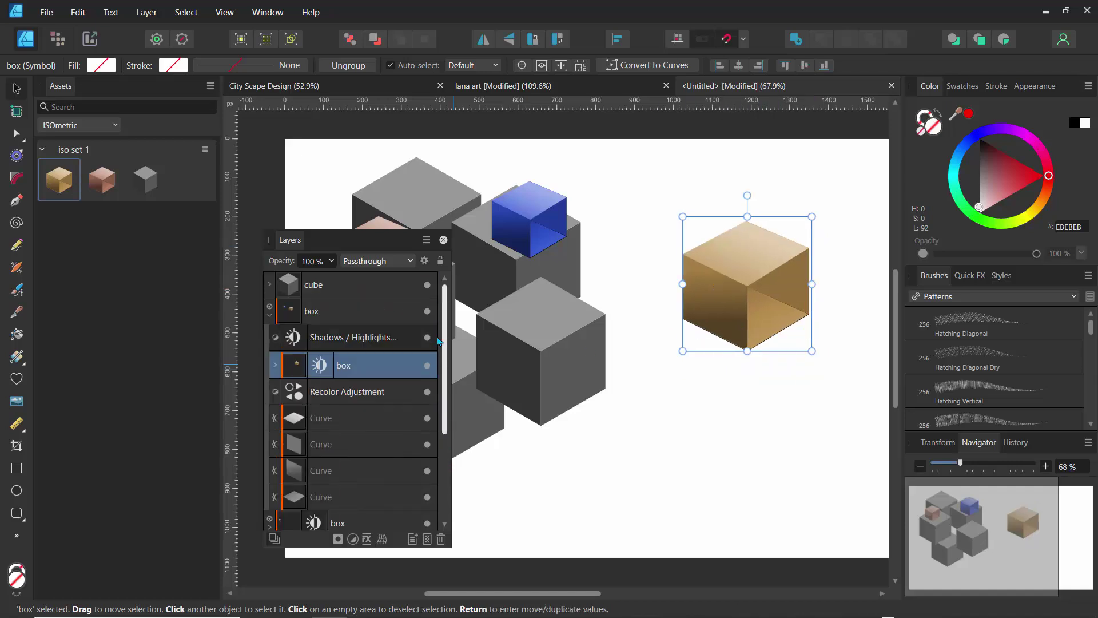
Step: Select all seven cube and box layers in Layers and delete them
click(270, 316)
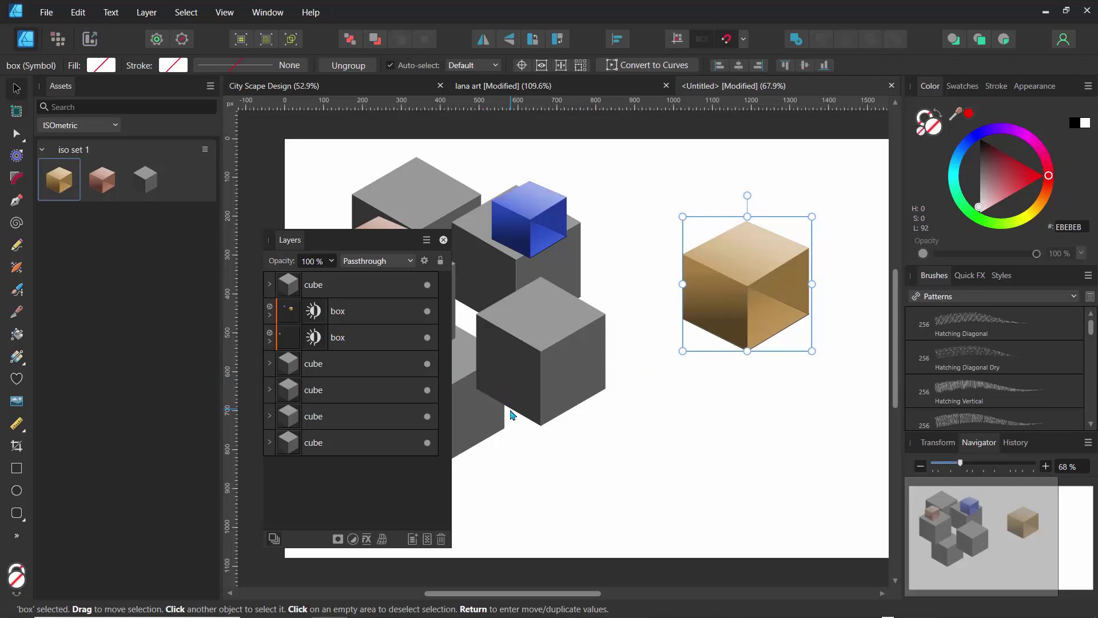
click(314, 286)
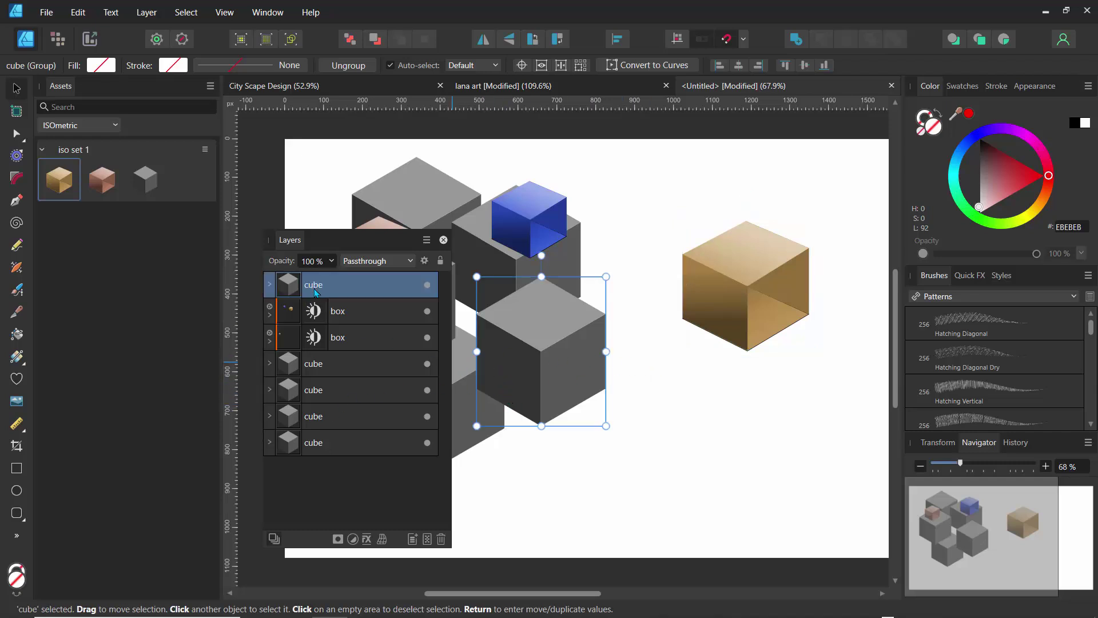
shift+click(322, 442)
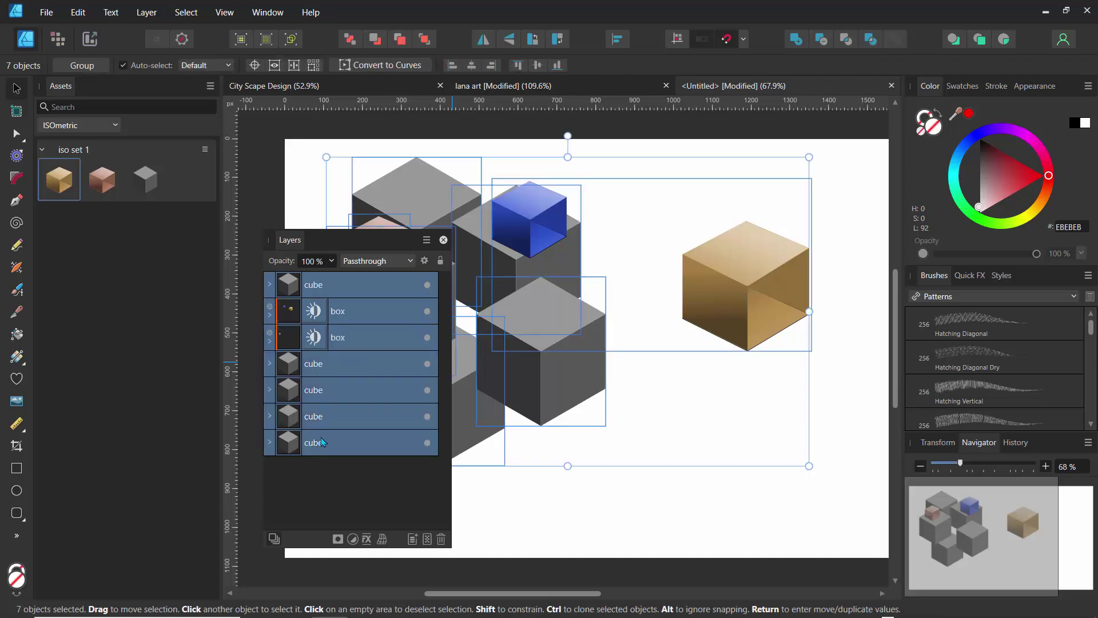
key(Delete)
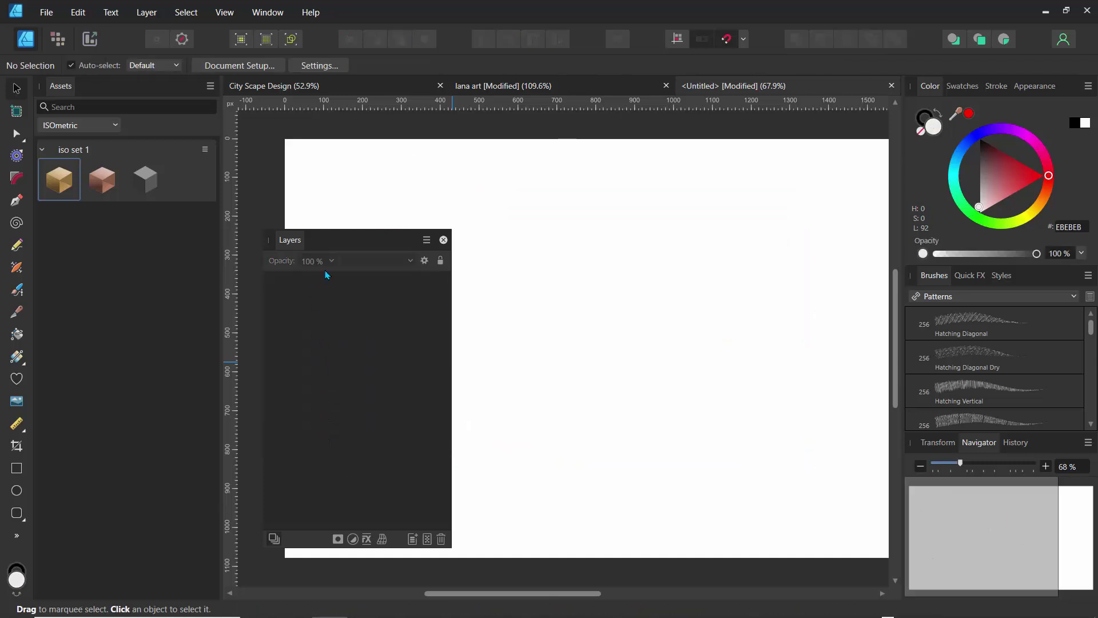
Step: Move the Layers panel aside and place a shrunken gold cube near the page's top-left
mouse_move(335, 239)
mouse_down()
mouse_move(336, 285)
mouse_move(272, 271)
mouse_move(388, 300)
mouse_move(883, 256)
mouse_move(962, 154)
mouse_move(961, 336)
mouse_move(946, 304)
mouse_move(941, 312)
mouse_up()
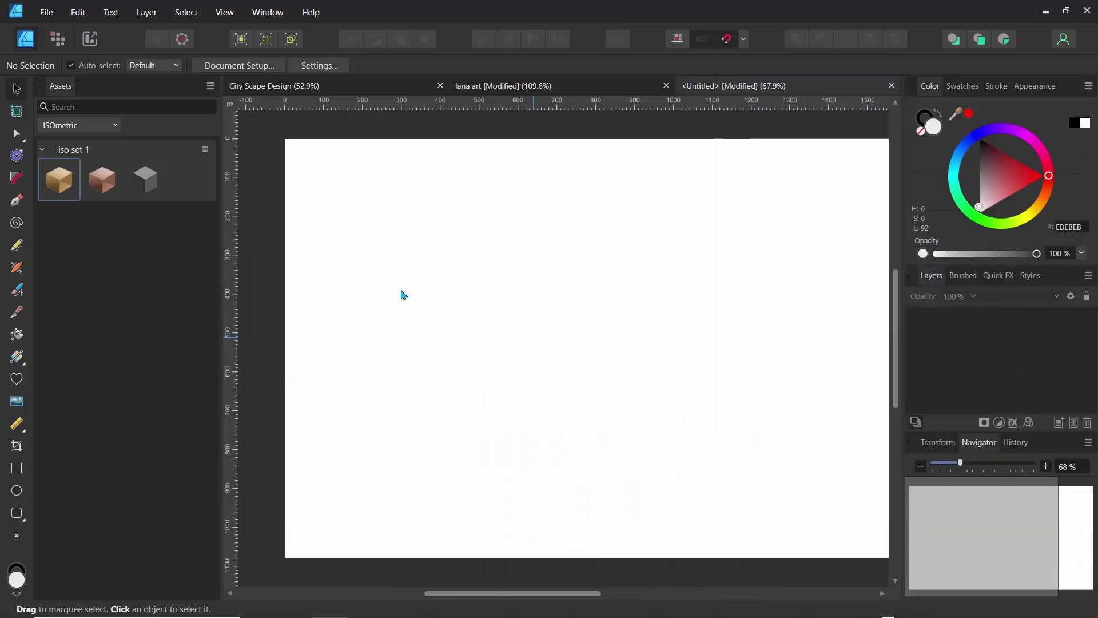
drag(59, 180, 431, 267)
drag(522, 351, 413, 267)
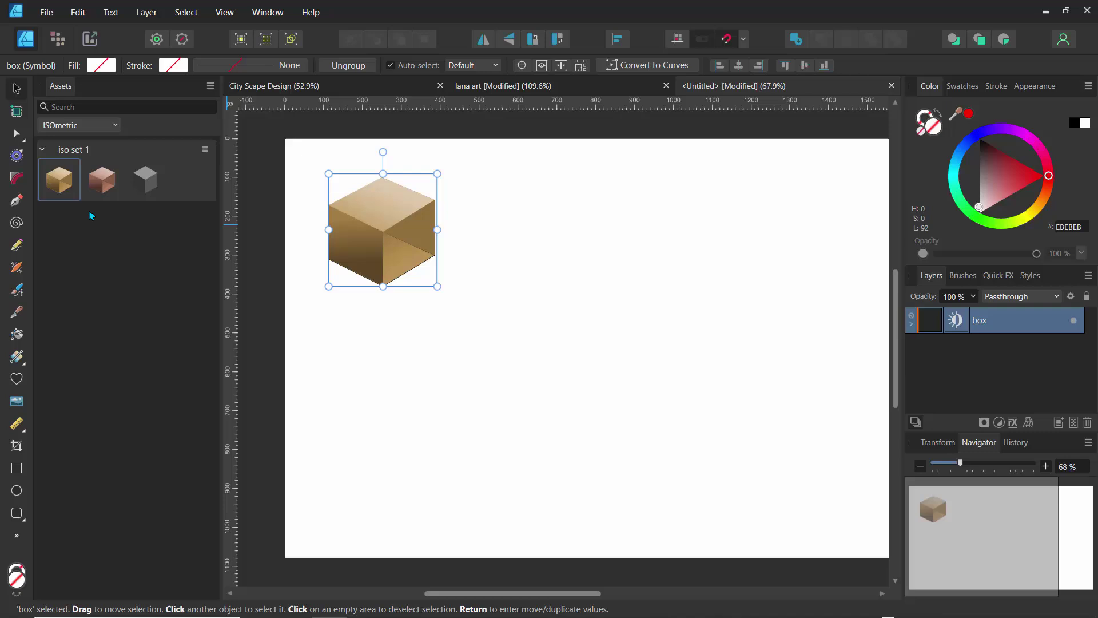
Step: Add a second shrunken gold cube below the first and select its Recolor adjustment
drag(66, 186, 565, 260)
drag(591, 295, 367, 329)
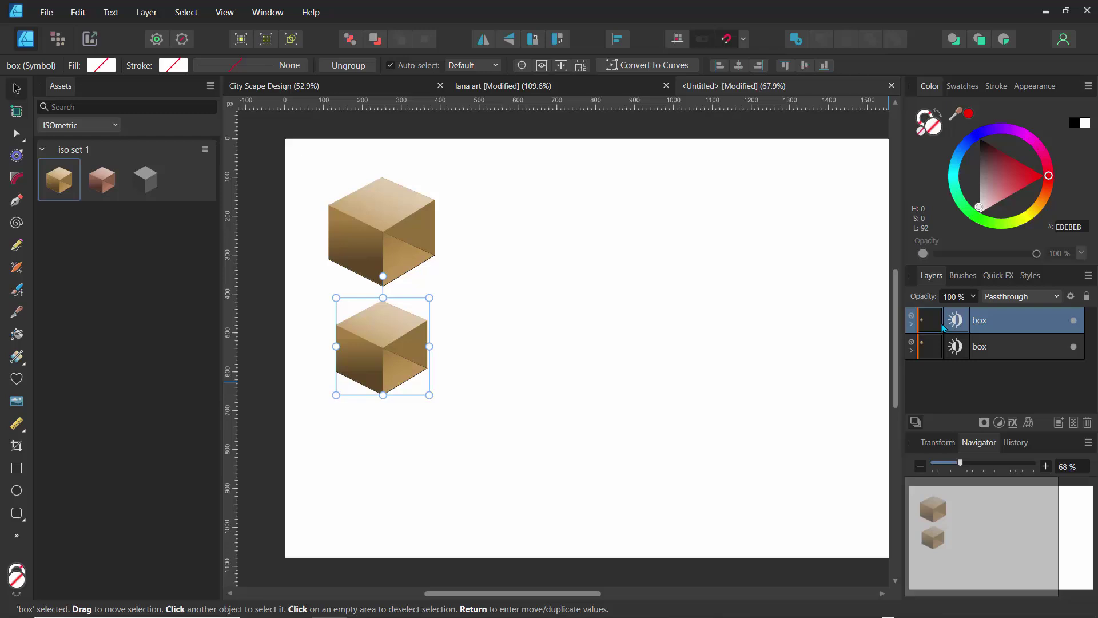
click(913, 325)
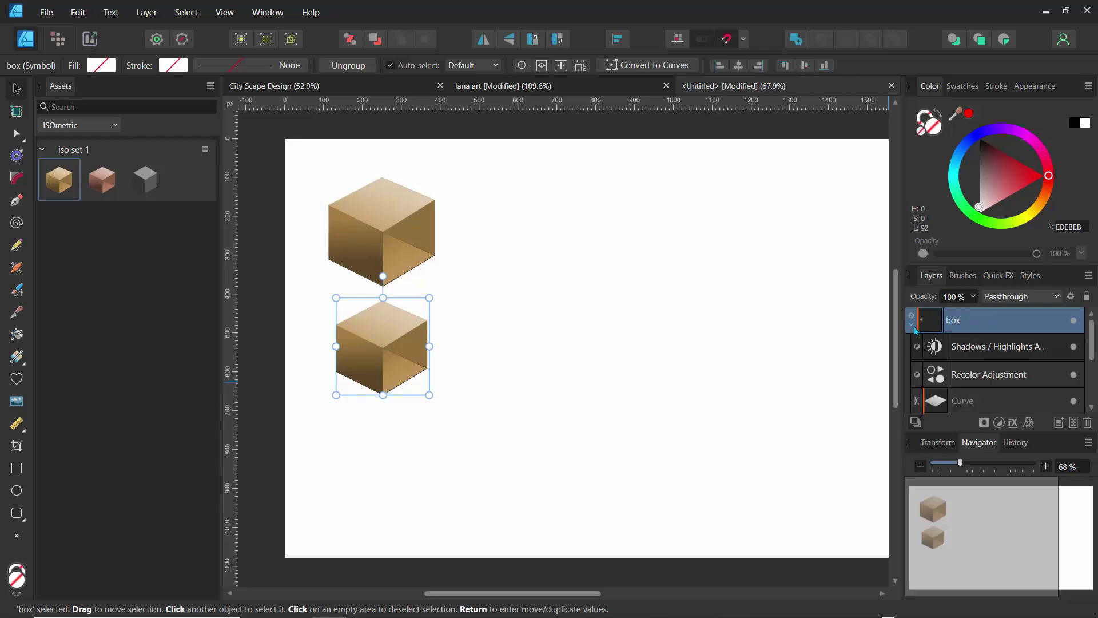
click(959, 381)
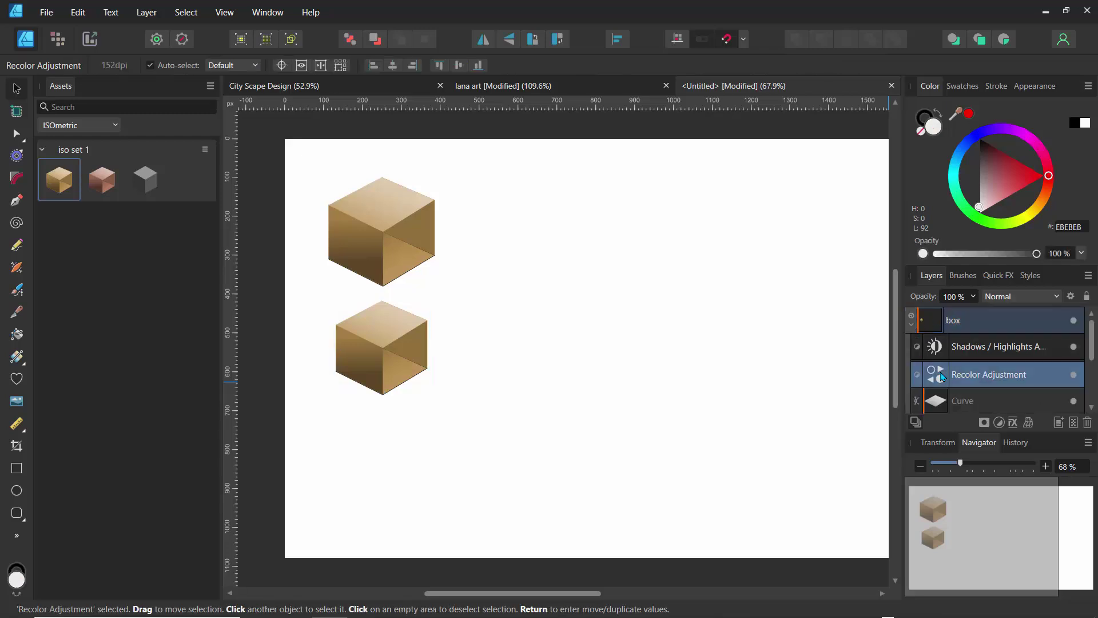
Step: Set the Recolor adjustment to hue 58.7° and saturation 35%, turning the cubes olive
double_click(940, 375)
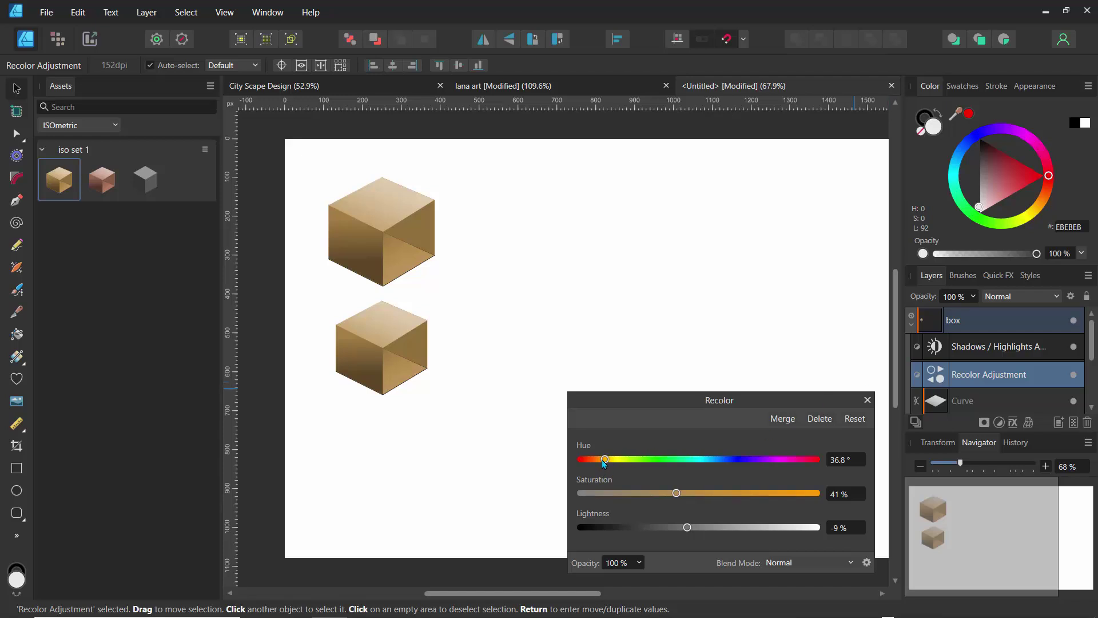
mouse_move(605, 459)
mouse_down()
mouse_move(629, 459)
mouse_move(618, 459)
mouse_up()
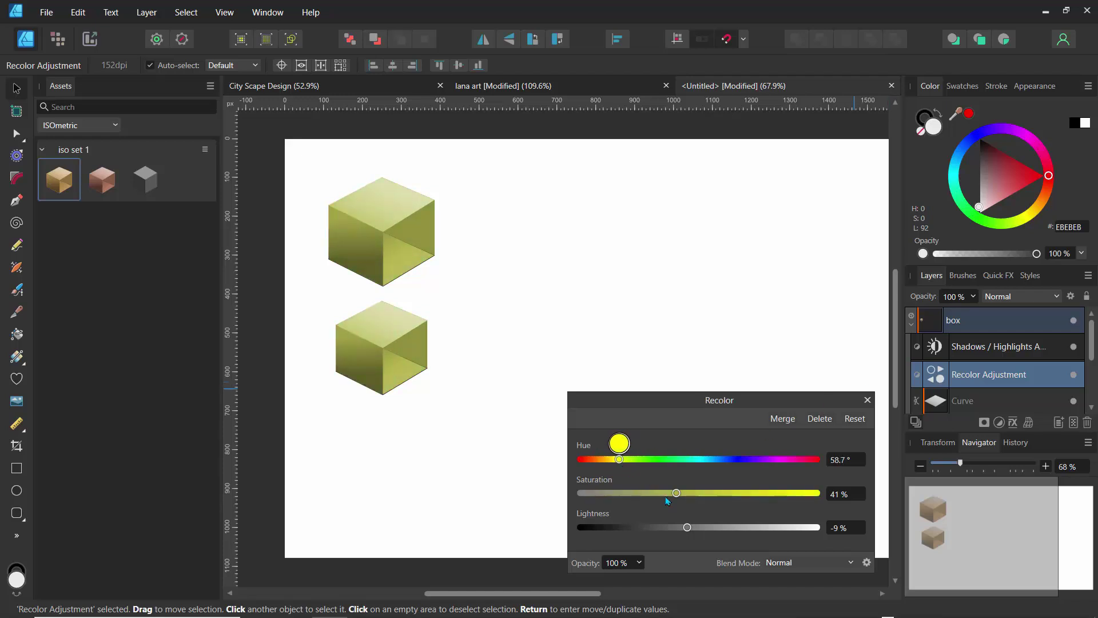
mouse_move(676, 493)
mouse_down()
mouse_move(638, 493)
mouse_move(703, 495)
mouse_move(671, 496)
mouse_up()
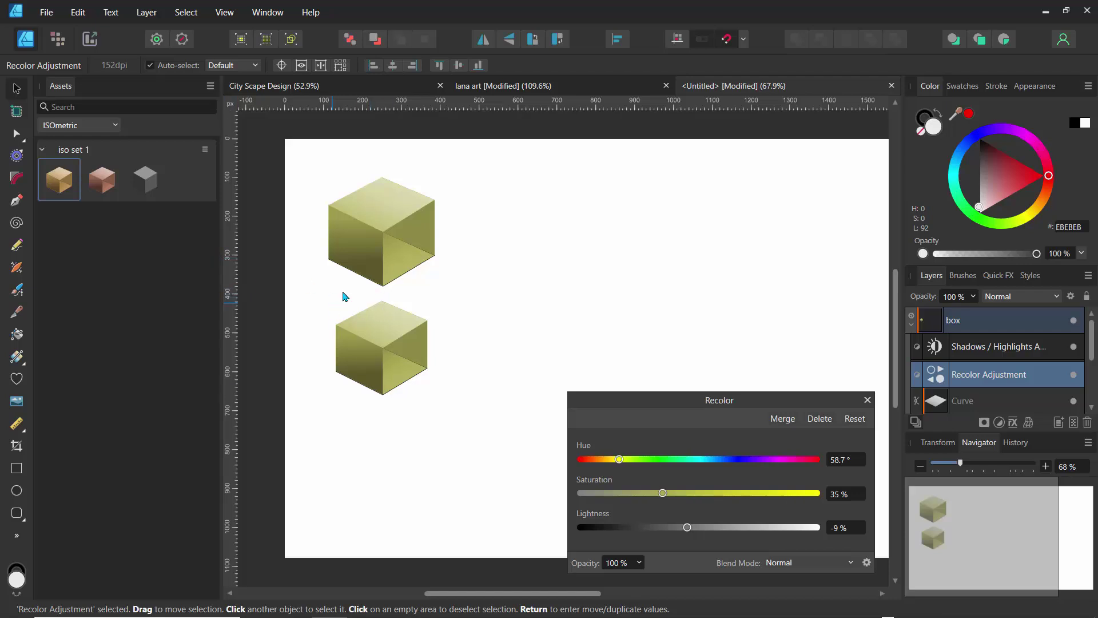
Step: Place a pink cube asset, shrink it, and set it below the larger pink box
click(111, 194)
drag(135, 222, 541, 270)
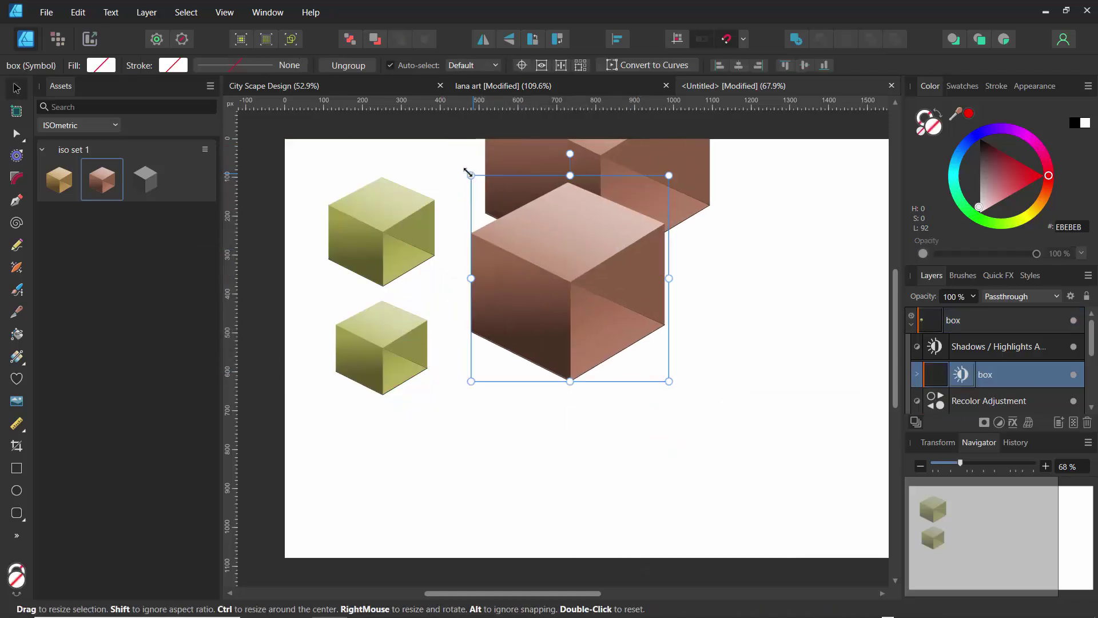
drag(470, 176, 571, 280)
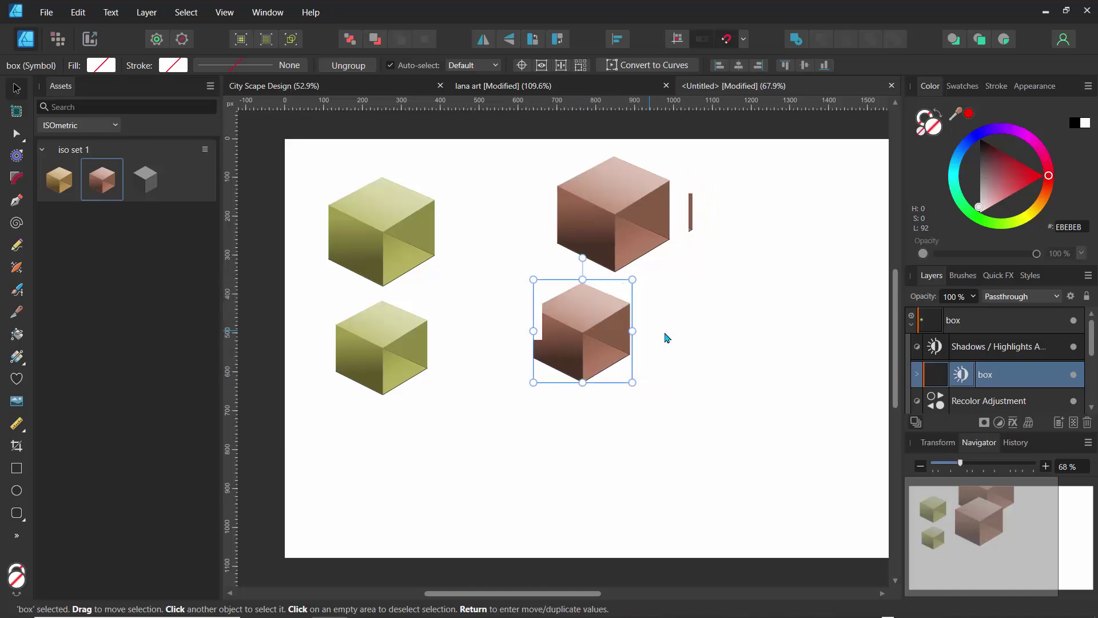
click(667, 338)
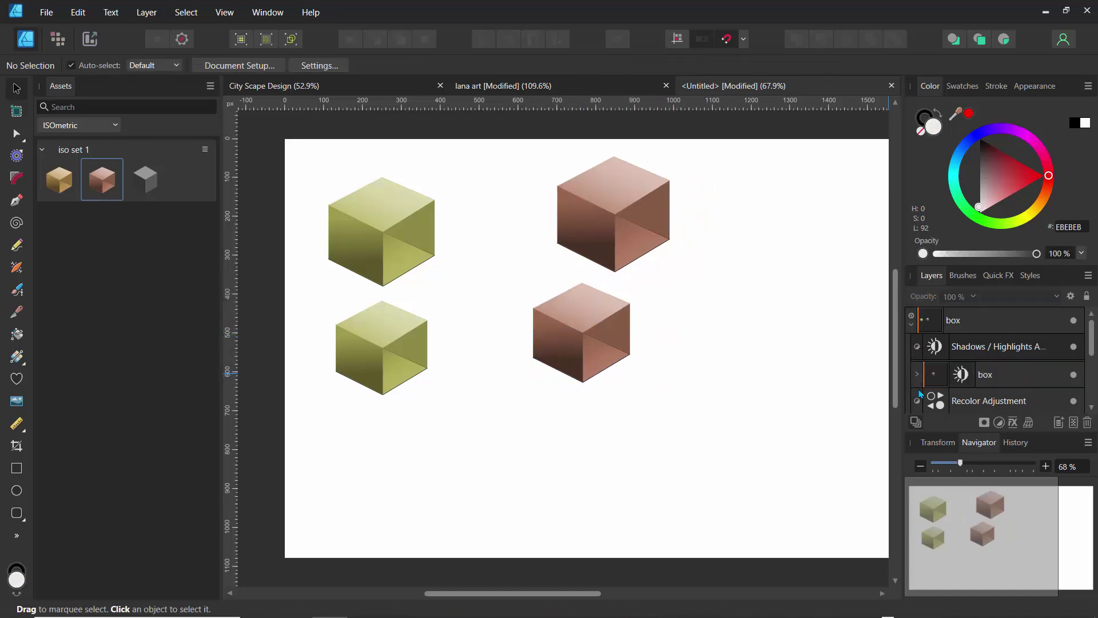
Step: Set the Shadows / Highlights adjustment to -85% shadows and -33% highlights, then close it
double_click(935, 350)
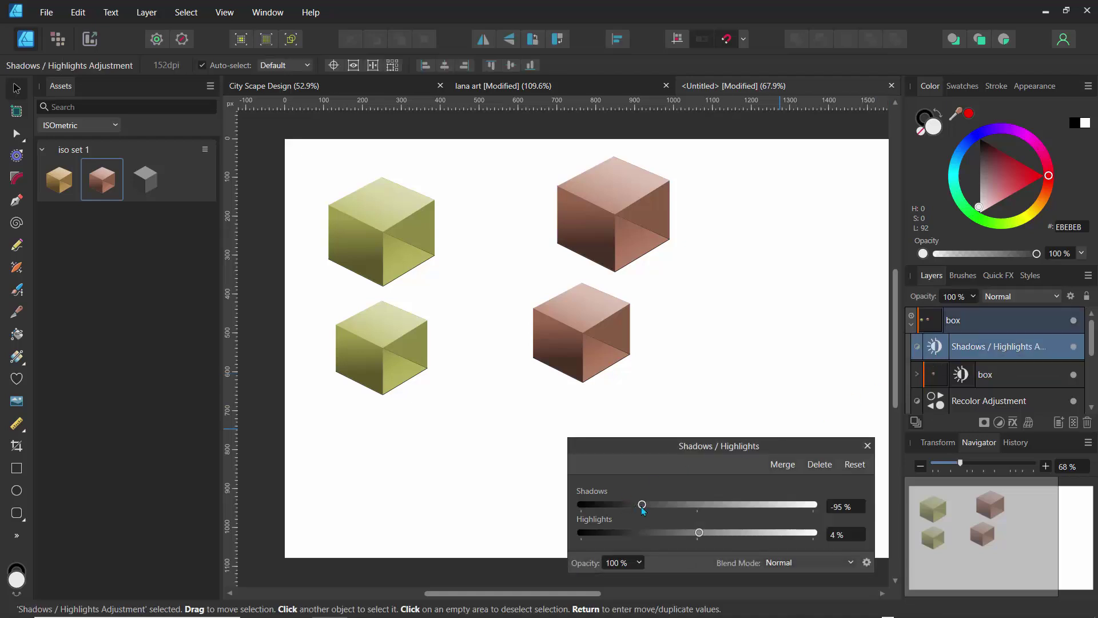
mouse_move(674, 504)
mouse_down()
mouse_move(739, 506)
mouse_move(647, 513)
mouse_move(658, 534)
mouse_move(627, 533)
mouse_move(679, 533)
mouse_up()
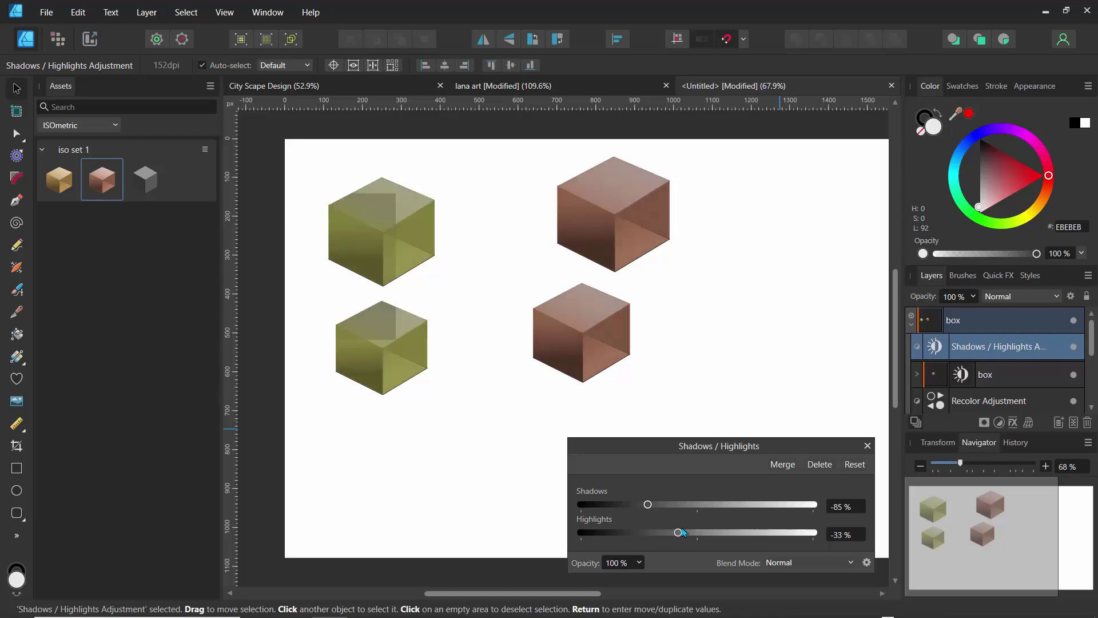
click(867, 445)
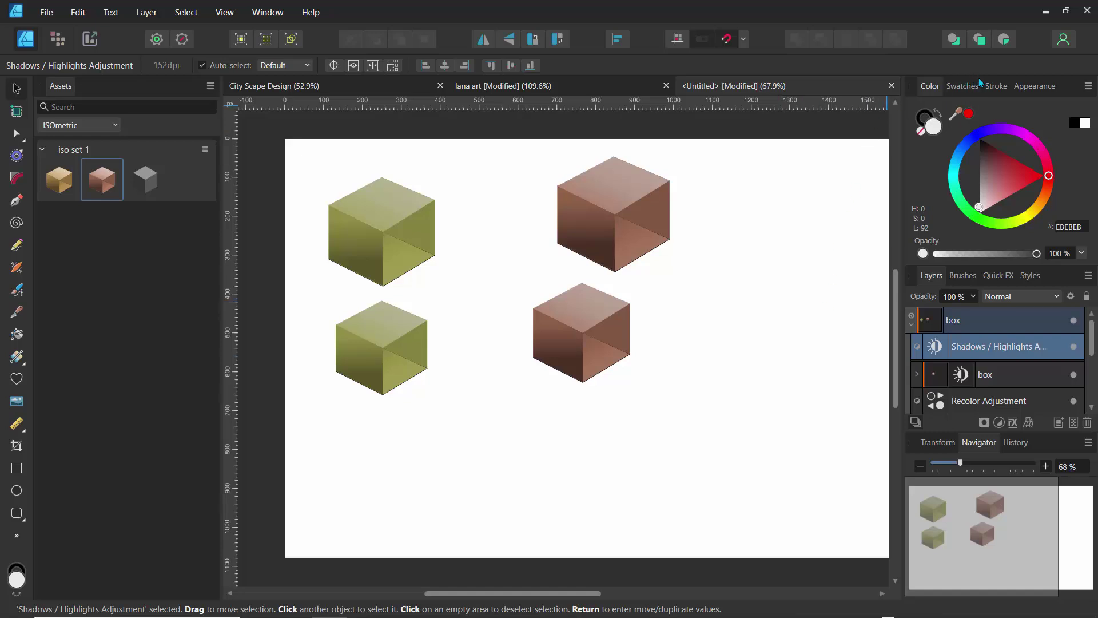
Step: Show the Symbols panel and drag a box symbol onto the page
click(267, 12)
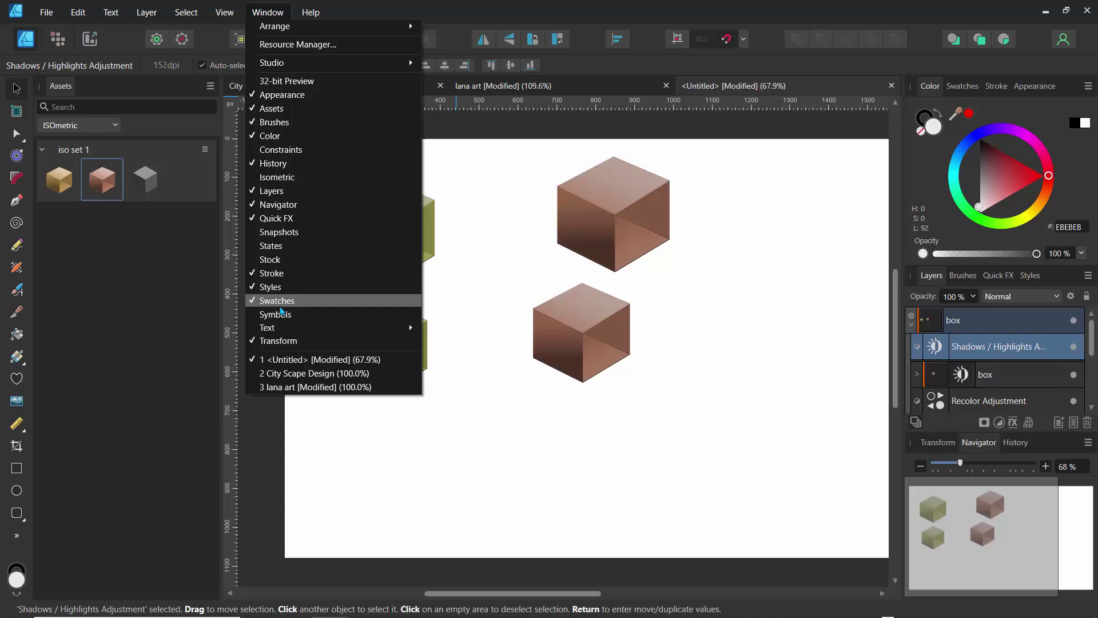
click(276, 314)
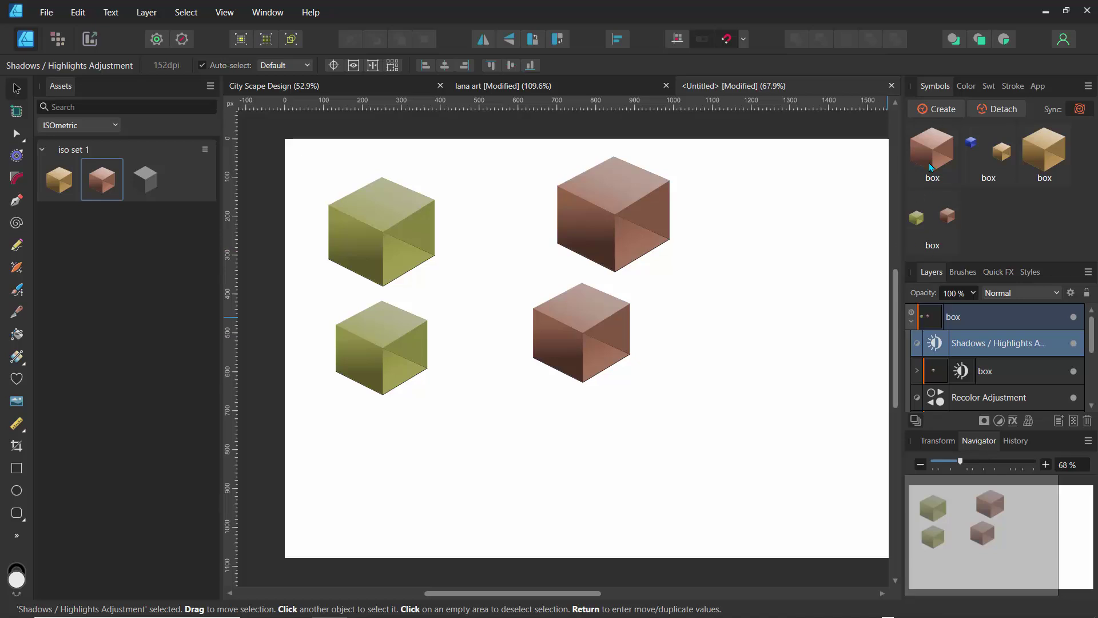
drag(931, 167, 786, 322)
Step: Shrink and reposition the new box, then select everything and delete it
drag(658, 233, 748, 332)
drag(789, 368, 762, 261)
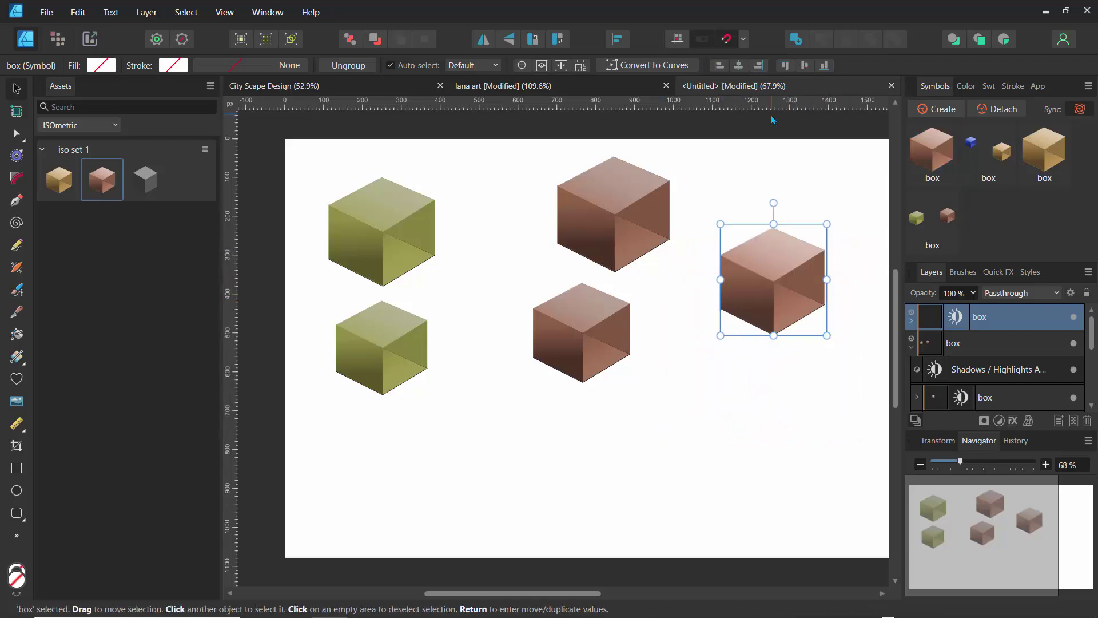
key(ctrl+a)
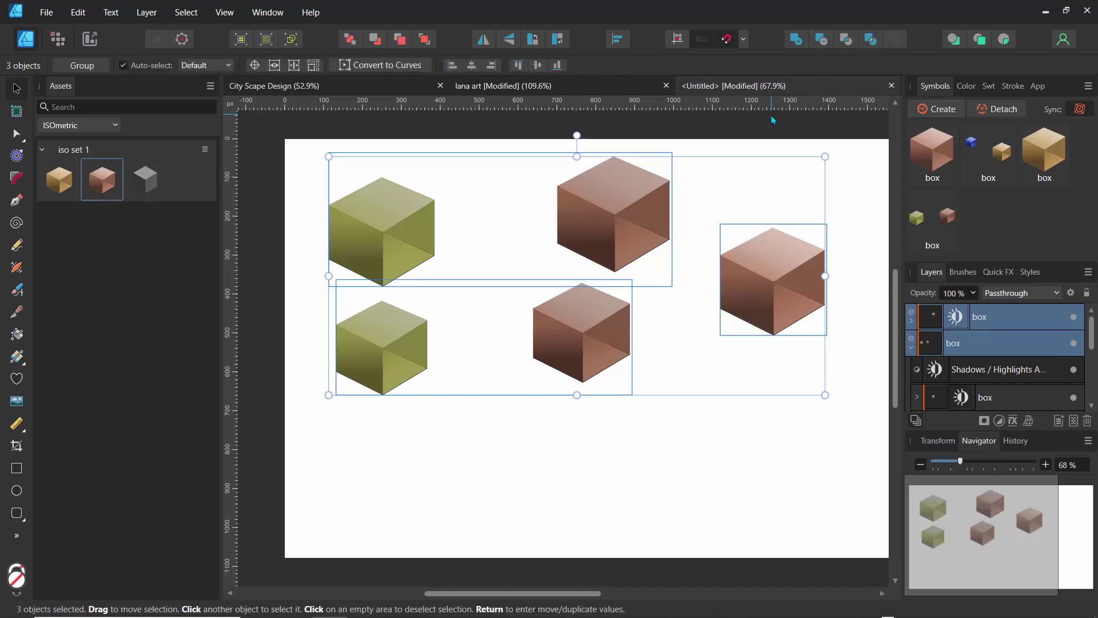
key(Delete)
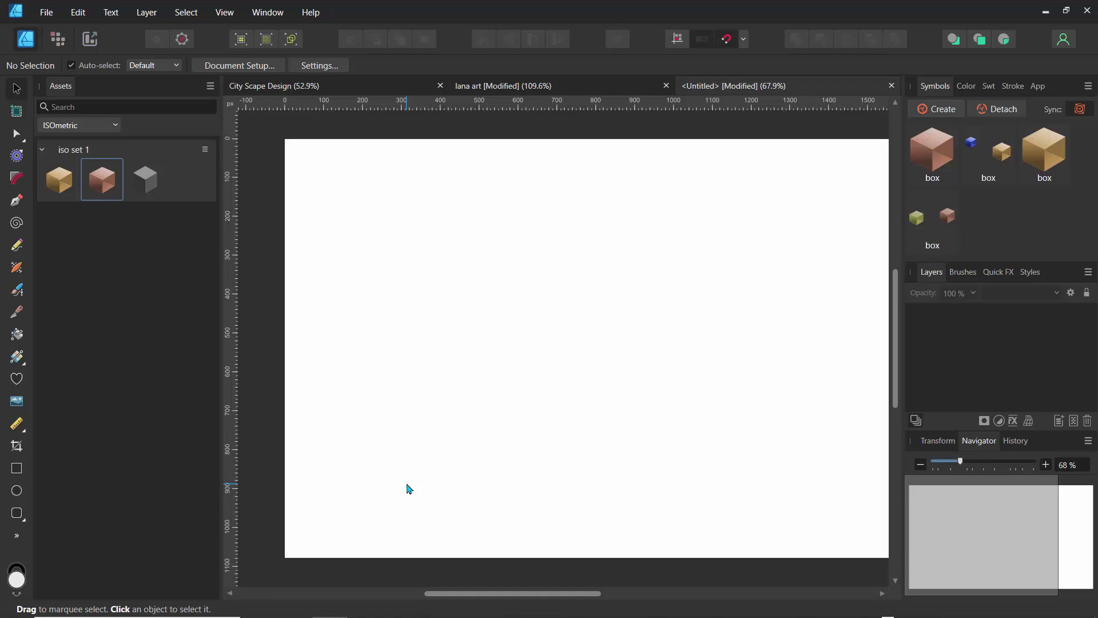
Step: Draw a heart near the page centre with a smaller heart inside it
click(16, 378)
drag(518, 283, 614, 368)
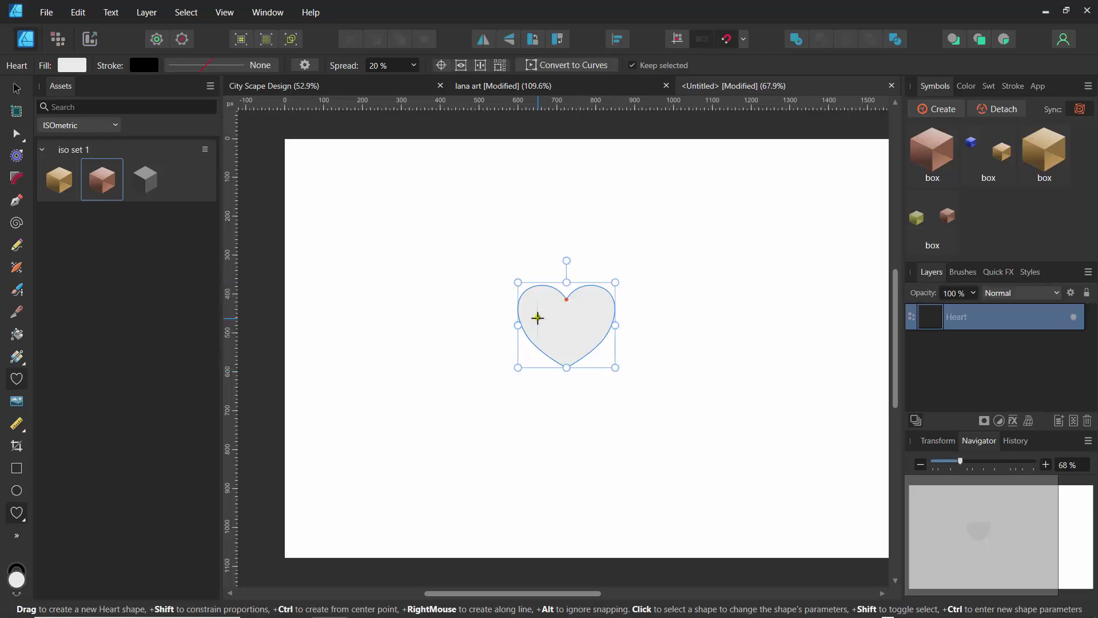
drag(533, 305, 566, 330)
Step: Select both hearts, subtract the inner one from the outer, and nudge the outline up
key(v)
drag(481, 260, 675, 410)
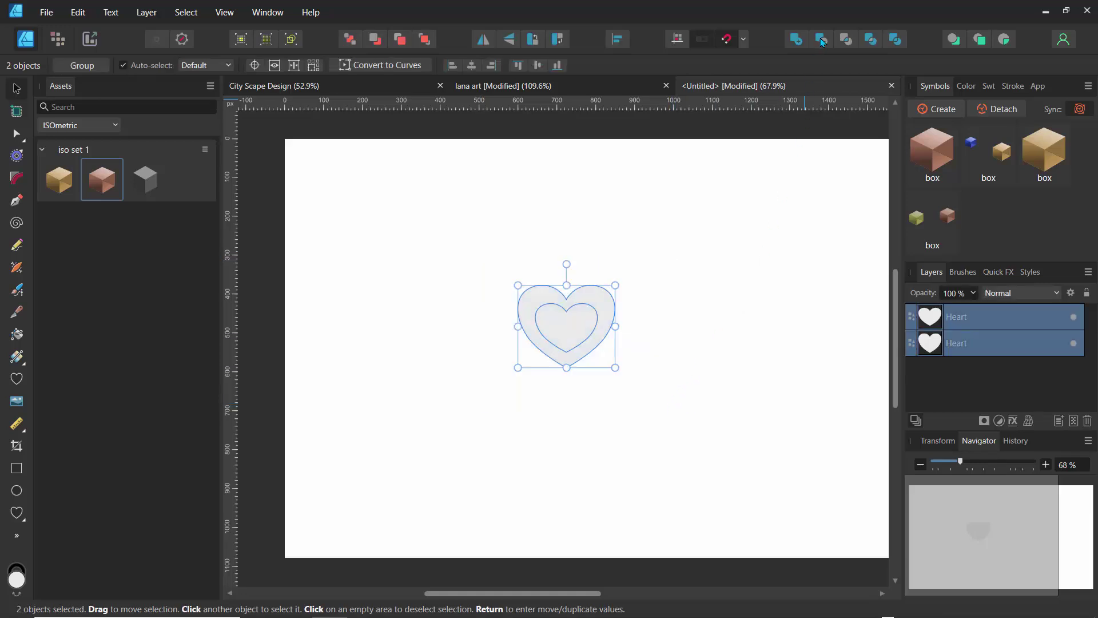
click(822, 40)
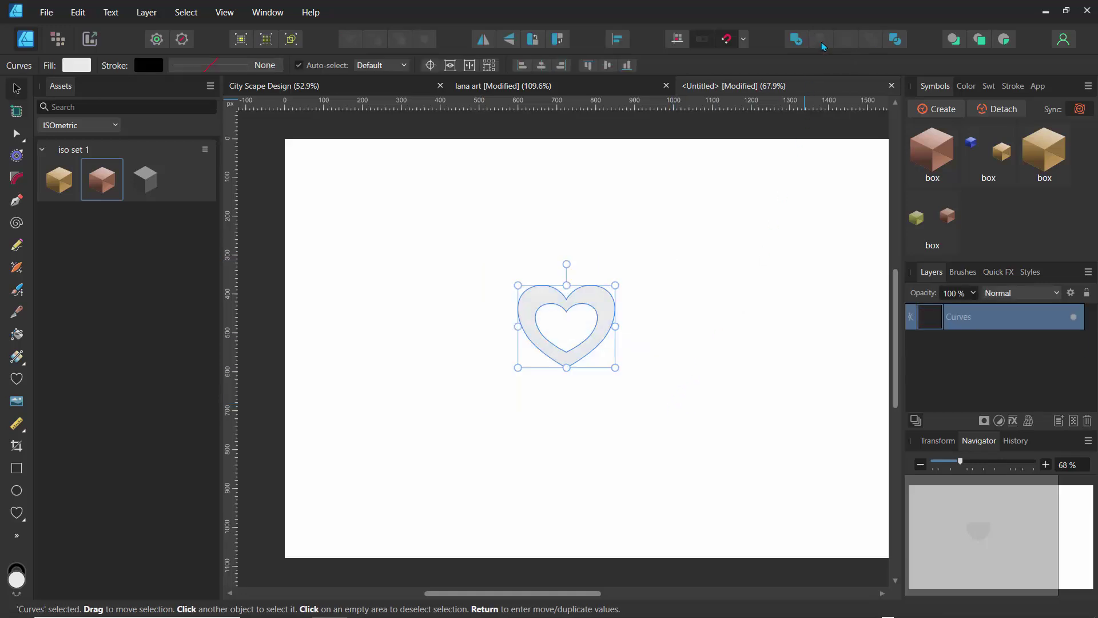
click(484, 259)
click(531, 306)
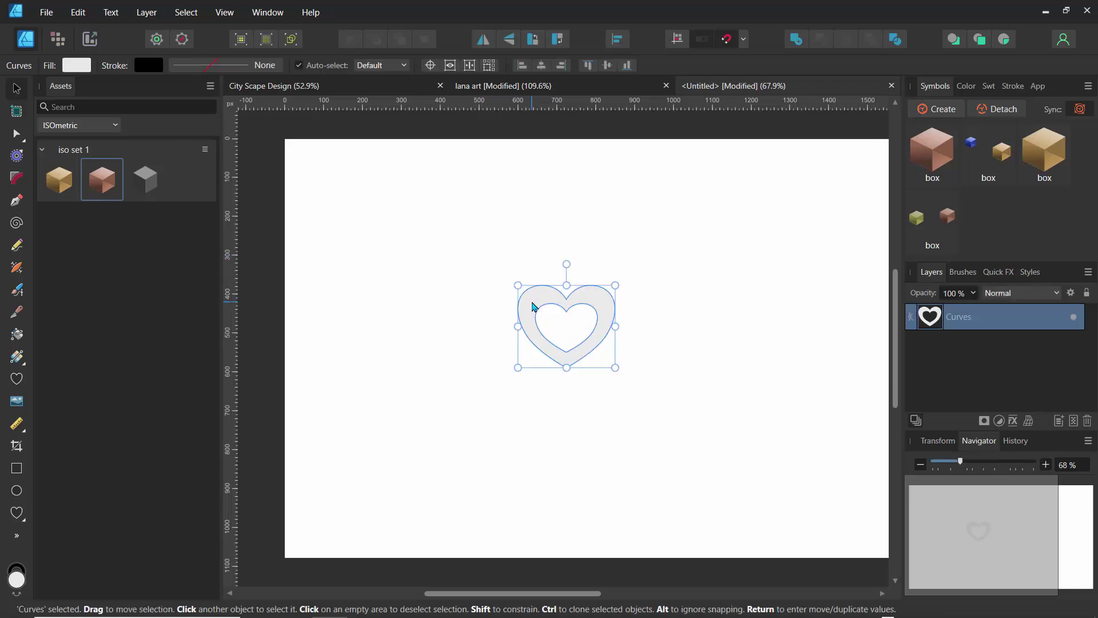
drag(532, 306, 532, 281)
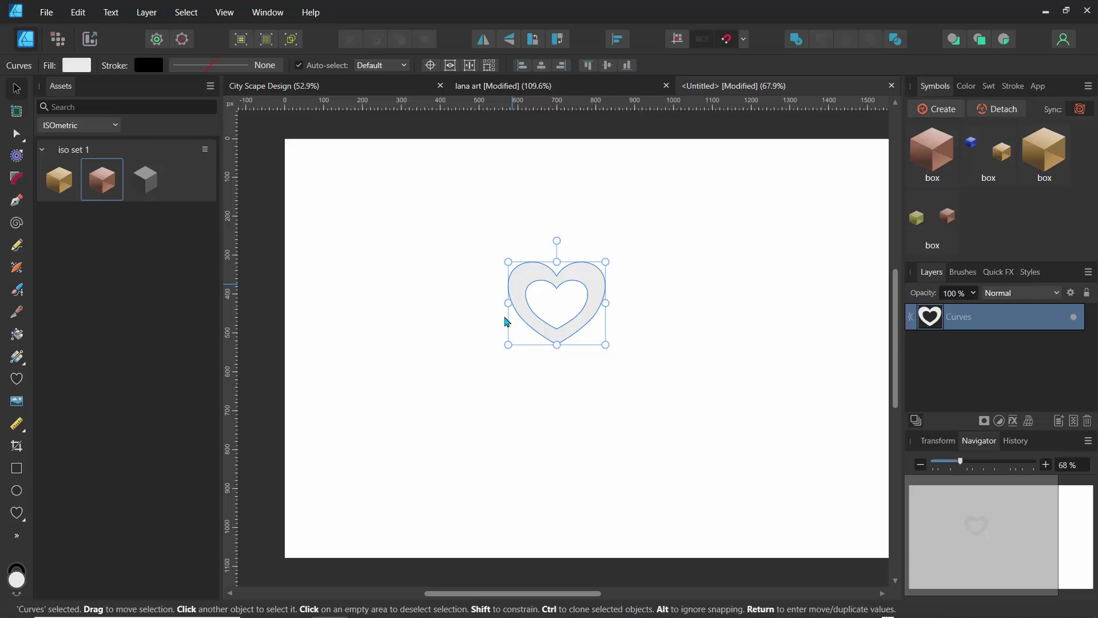
Step: Reselect the heart outline and glance at the Symbols library's options menu
right_click(591, 280)
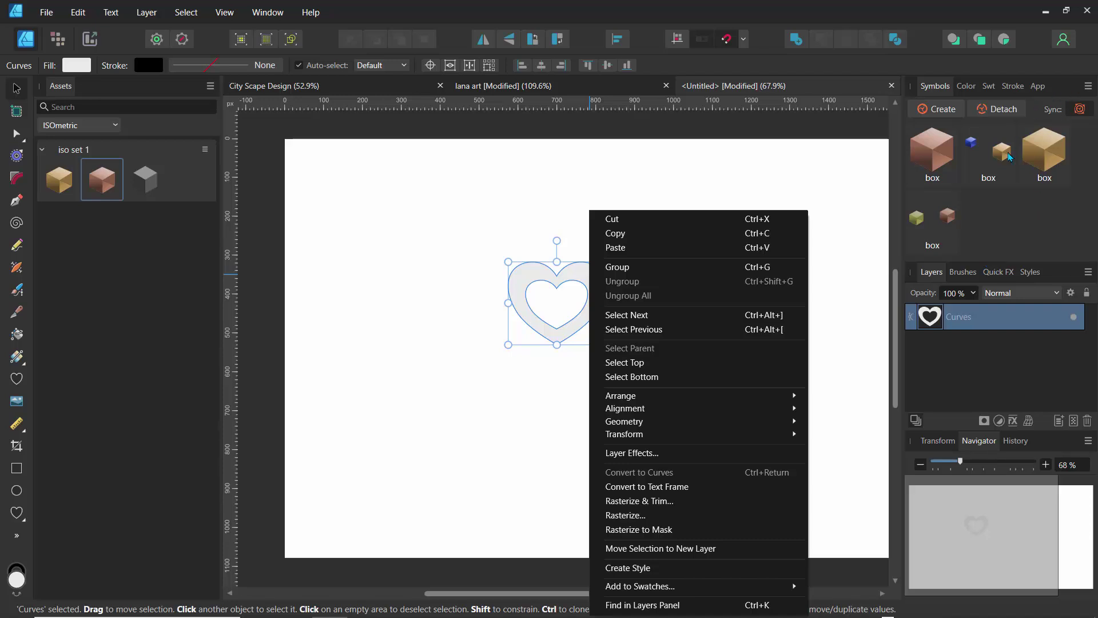
click(515, 244)
click(528, 280)
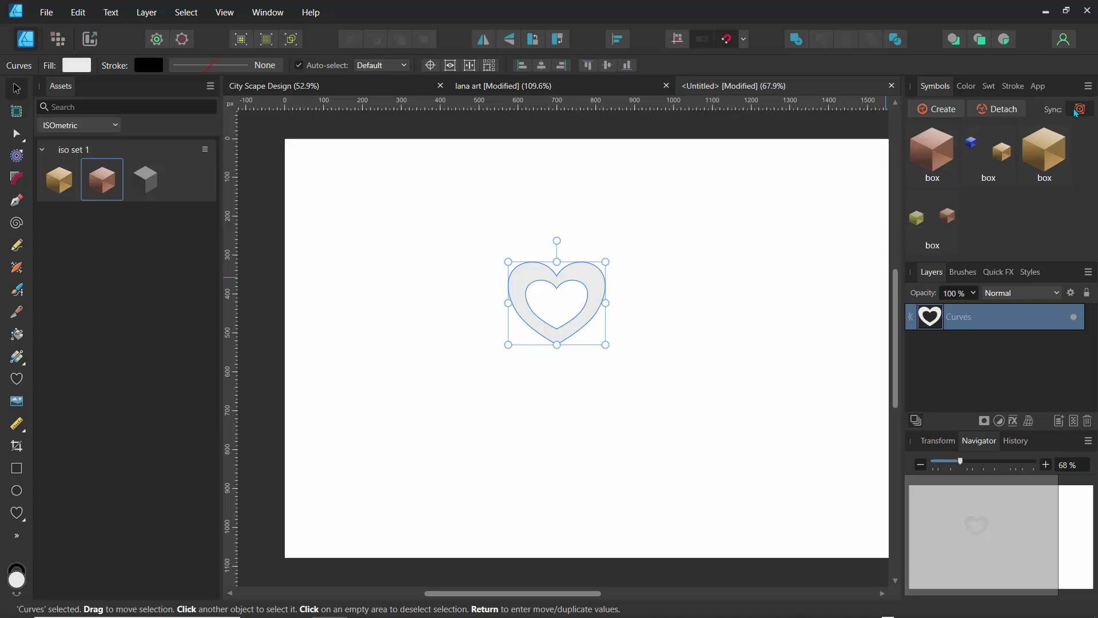
click(1087, 87)
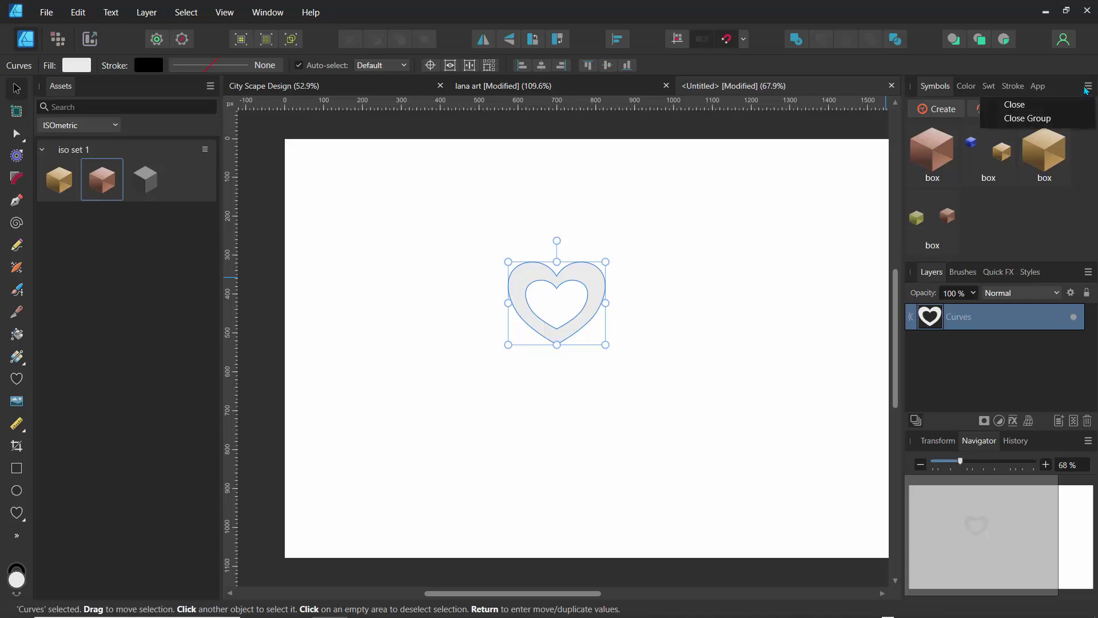
click(1051, 90)
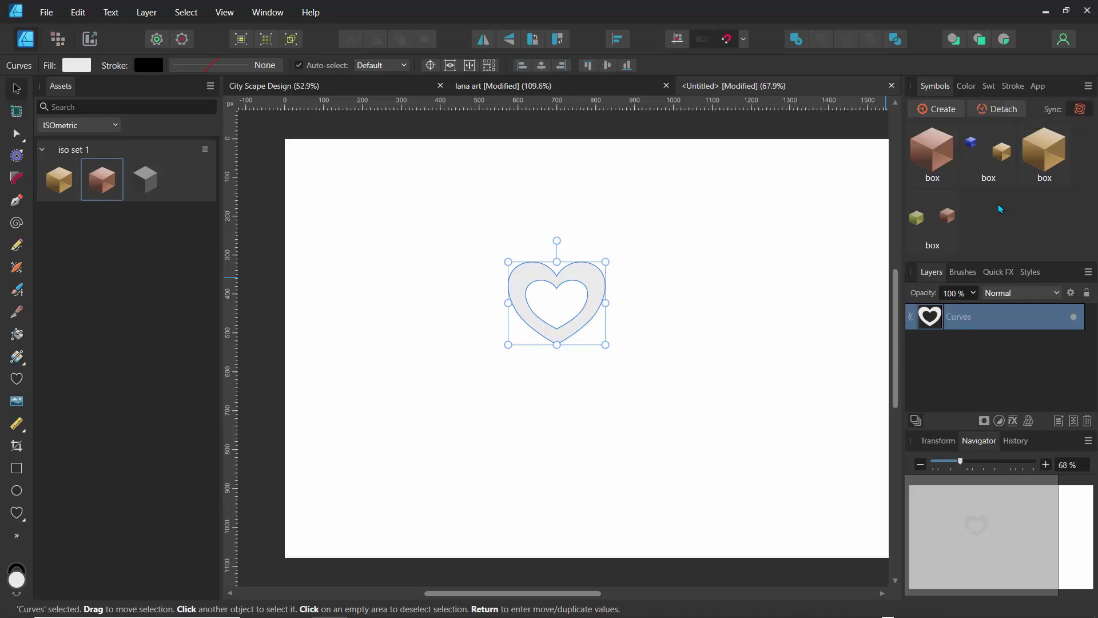
Step: Float and enlarge the Symbols library, then create a new symbol from the heart
drag(934, 86, 697, 200)
drag(733, 312, 744, 421)
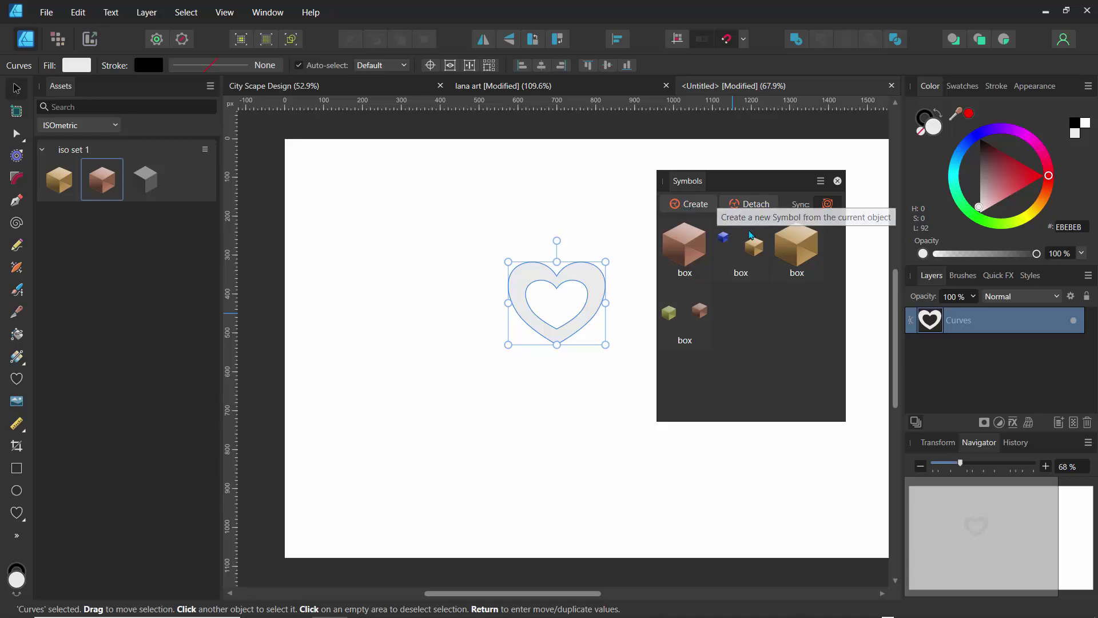
click(690, 210)
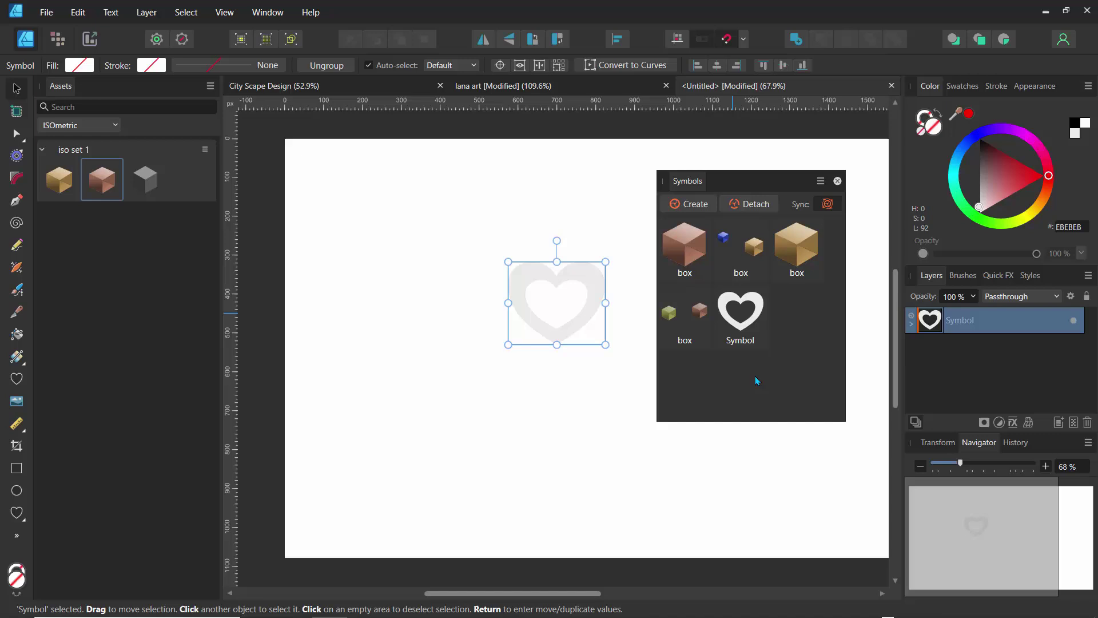
Step: Delete the original heart, scatter heart symbol copies across the page, and turn them all bright green
key(Delete)
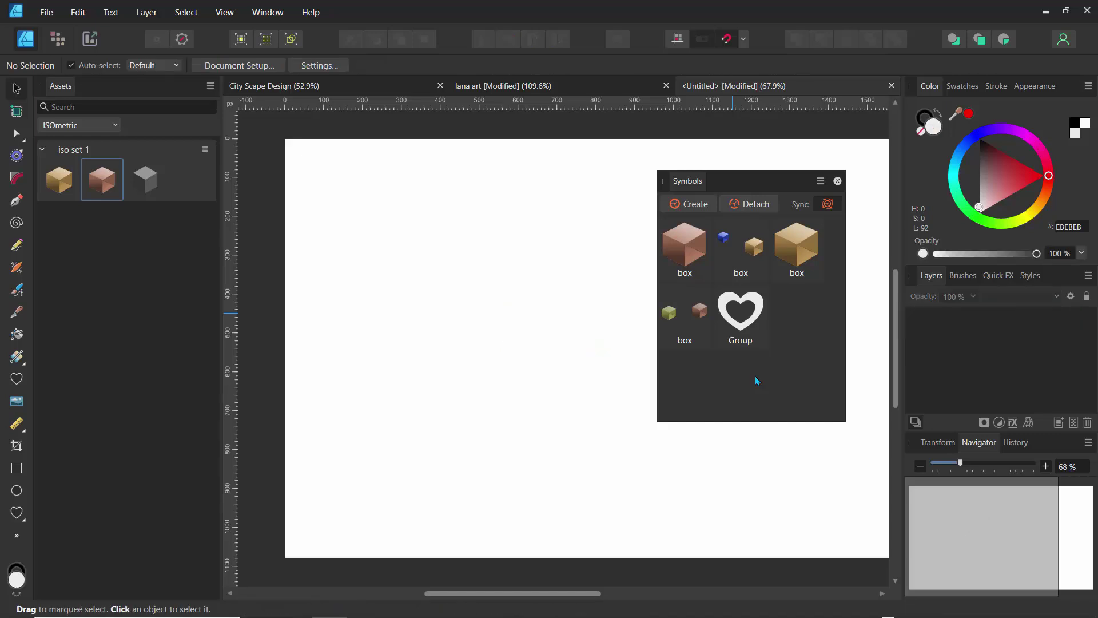
drag(752, 310, 362, 223)
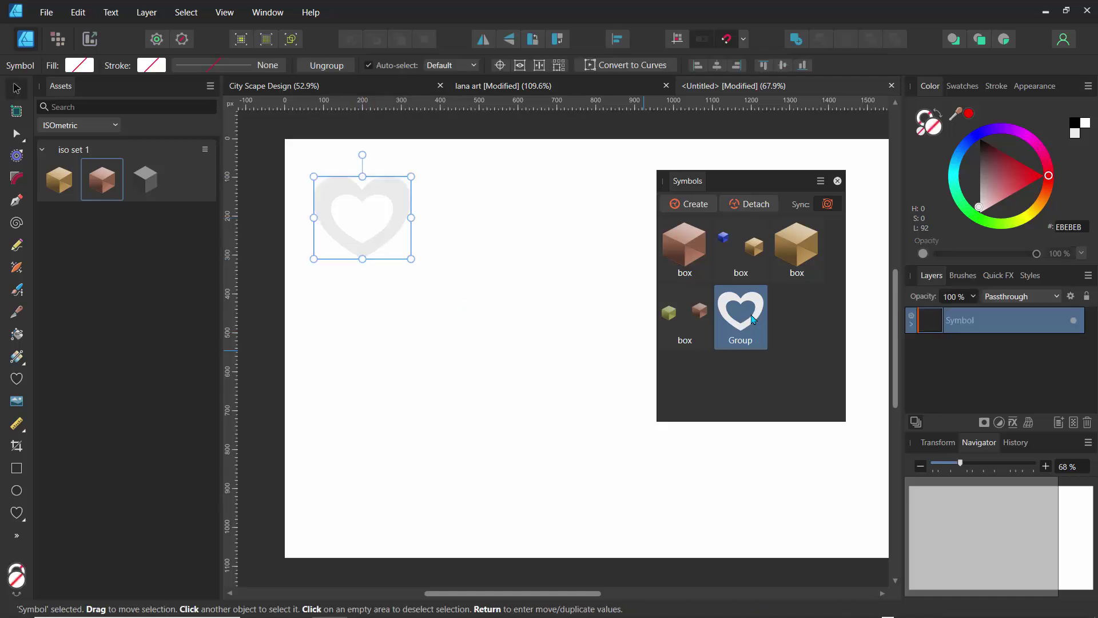
drag(752, 319, 406, 362)
drag(745, 323, 537, 253)
drag(740, 320, 602, 200)
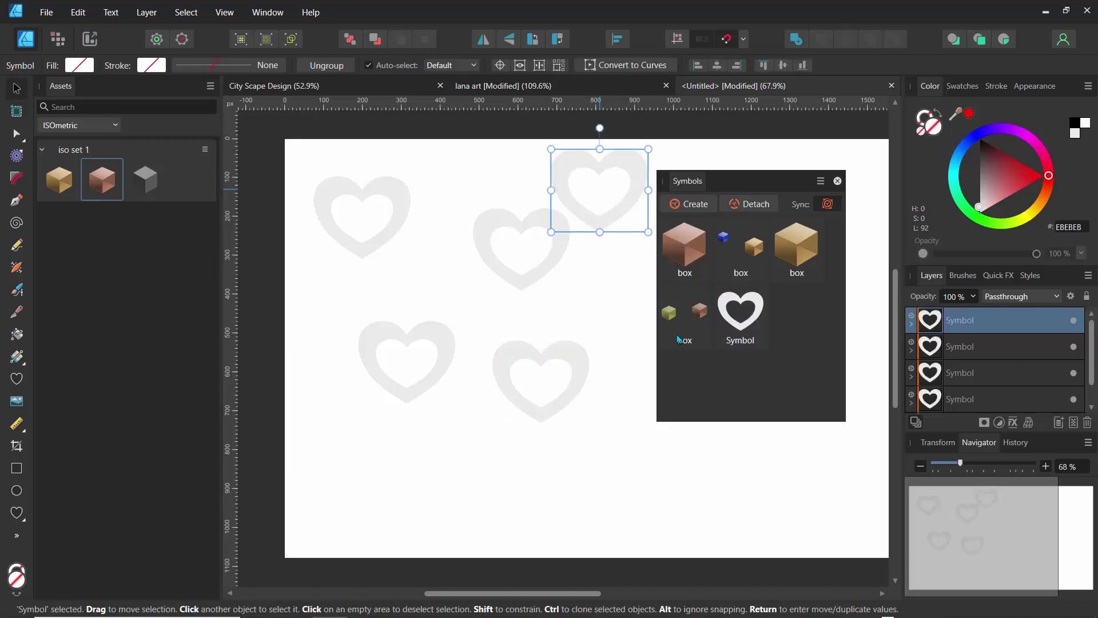
mouse_move(979, 223)
mouse_down()
mouse_move(1011, 222)
mouse_move(971, 210)
mouse_up()
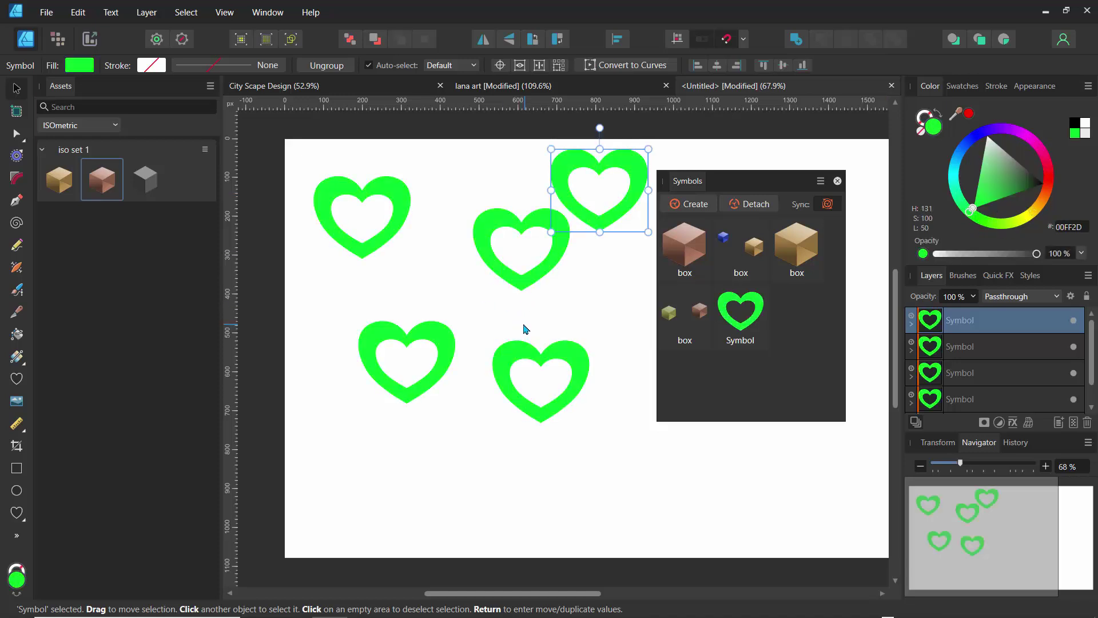
click(553, 301)
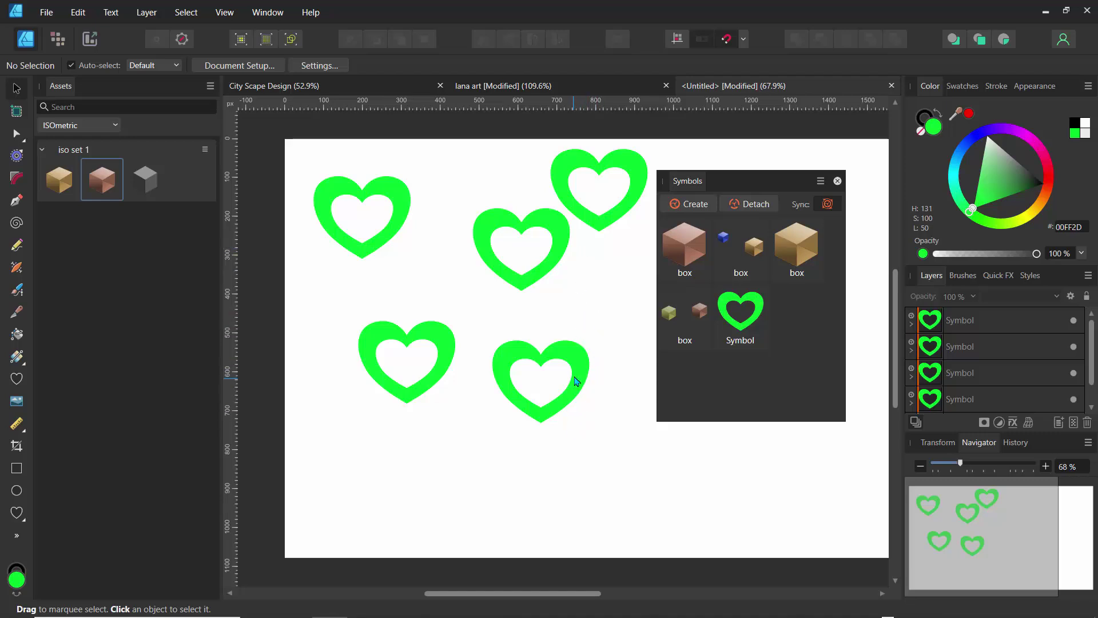
Step: Place another heart near the page bottom and shift all hearts to a paler green
click(733, 306)
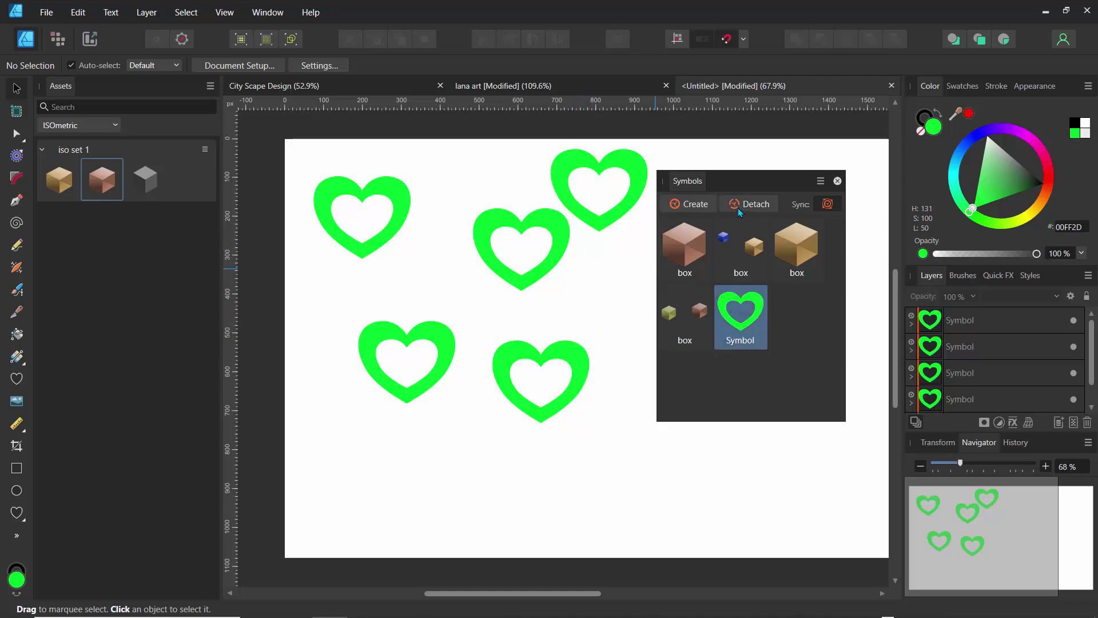
drag(737, 303, 639, 486)
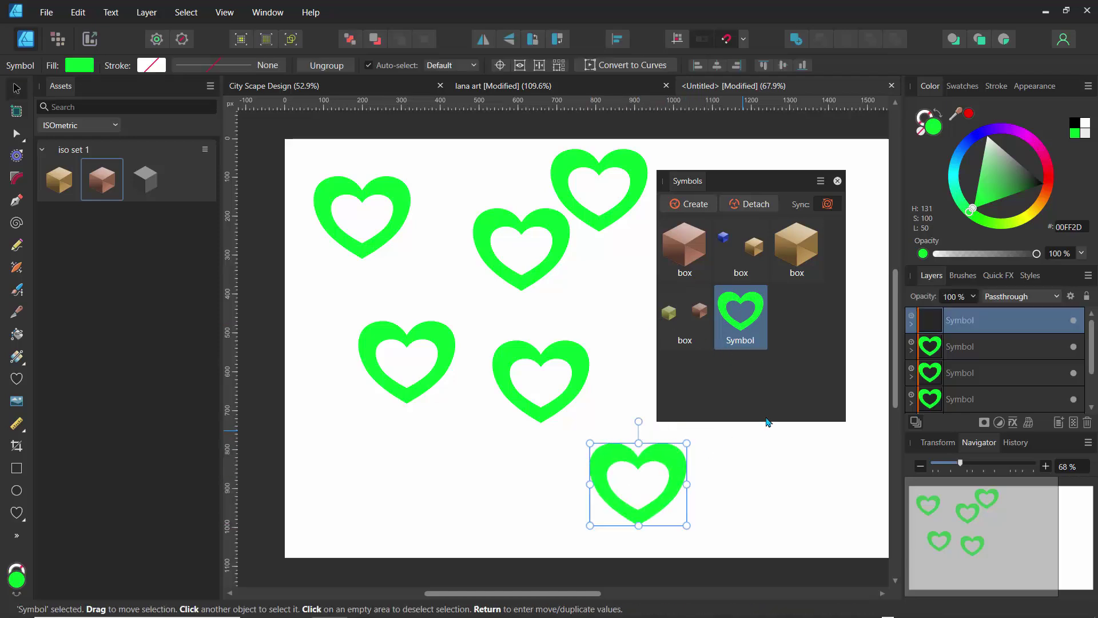
click(989, 188)
mouse_move(1011, 226)
mouse_down()
mouse_move(972, 227)
mouse_move(990, 229)
mouse_up()
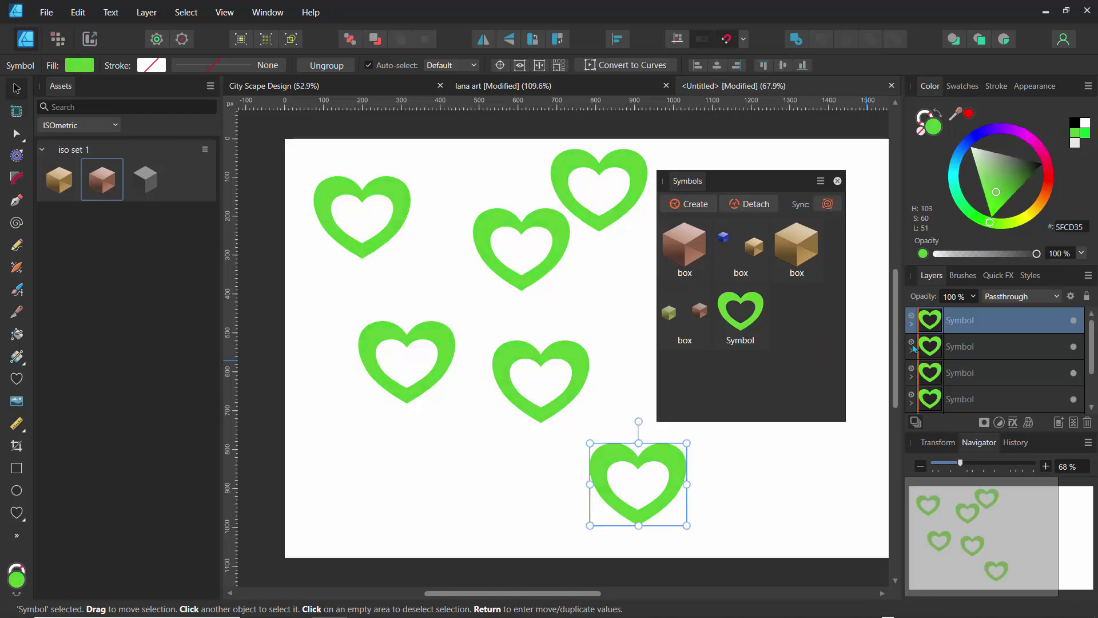
Step: Make the top-right heart purple
click(938, 346)
click(990, 170)
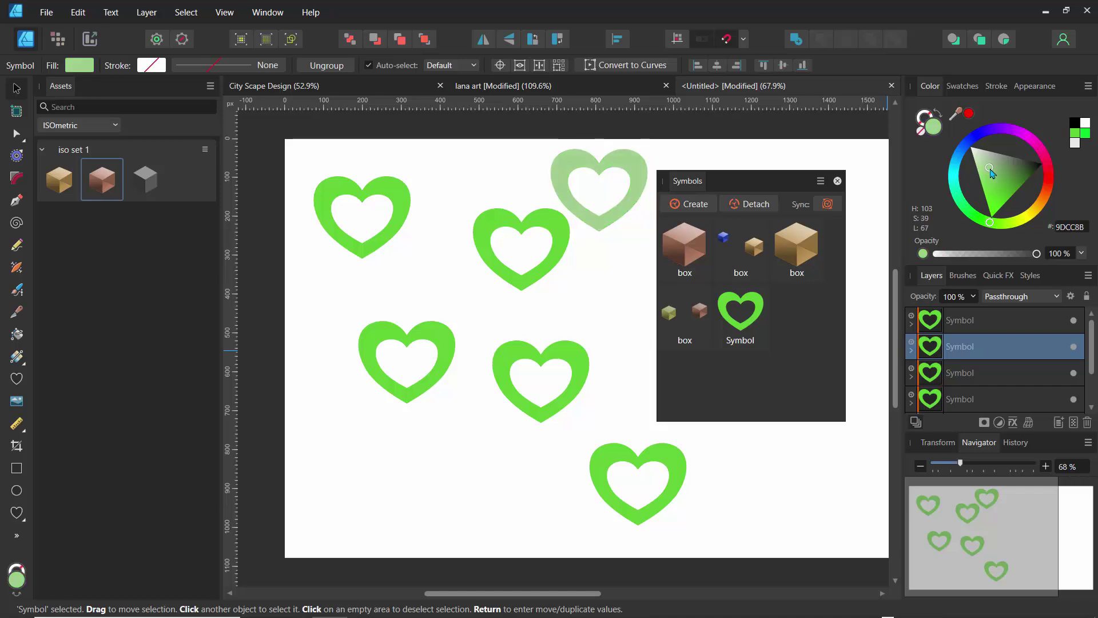
mouse_move(993, 173)
mouse_down()
mouse_move(1004, 195)
mouse_move(999, 171)
mouse_move(993, 189)
mouse_up()
click(1000, 127)
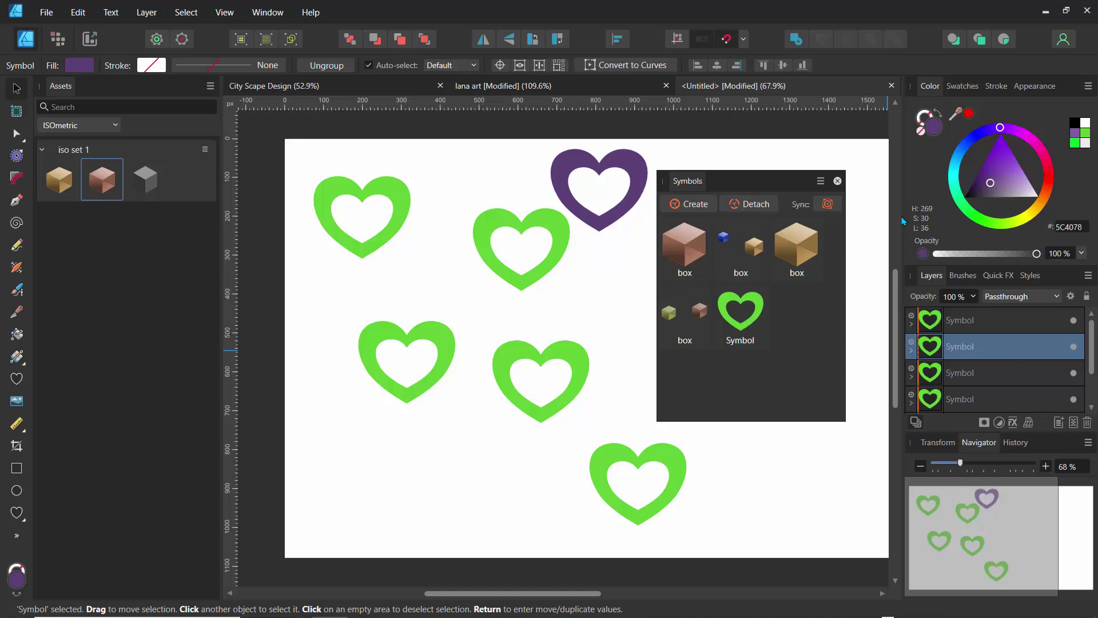
Step: Make the middle-left heart a peach tone
click(437, 345)
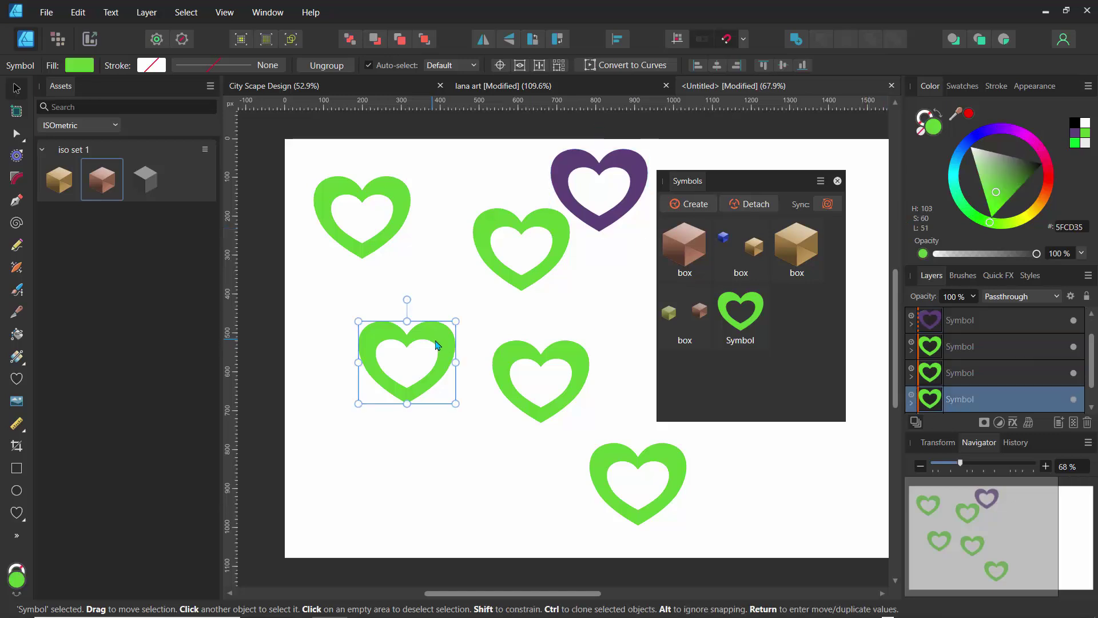
click(1045, 202)
mouse_move(1017, 189)
mouse_down()
mouse_move(1048, 194)
mouse_move(1052, 176)
mouse_move(1043, 198)
mouse_up()
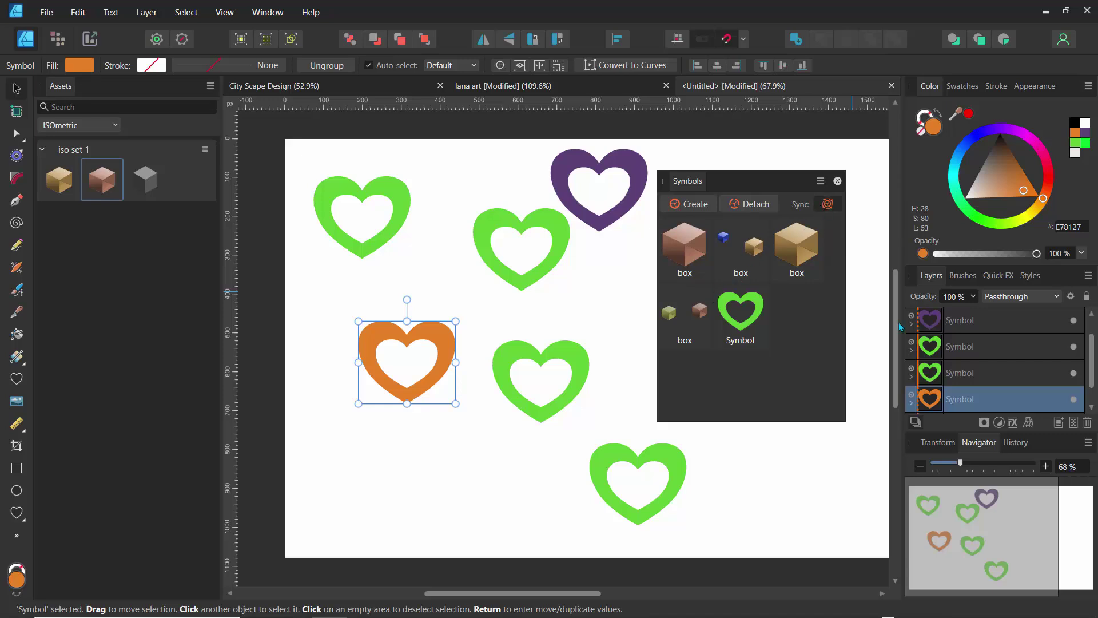
drag(970, 197, 987, 189)
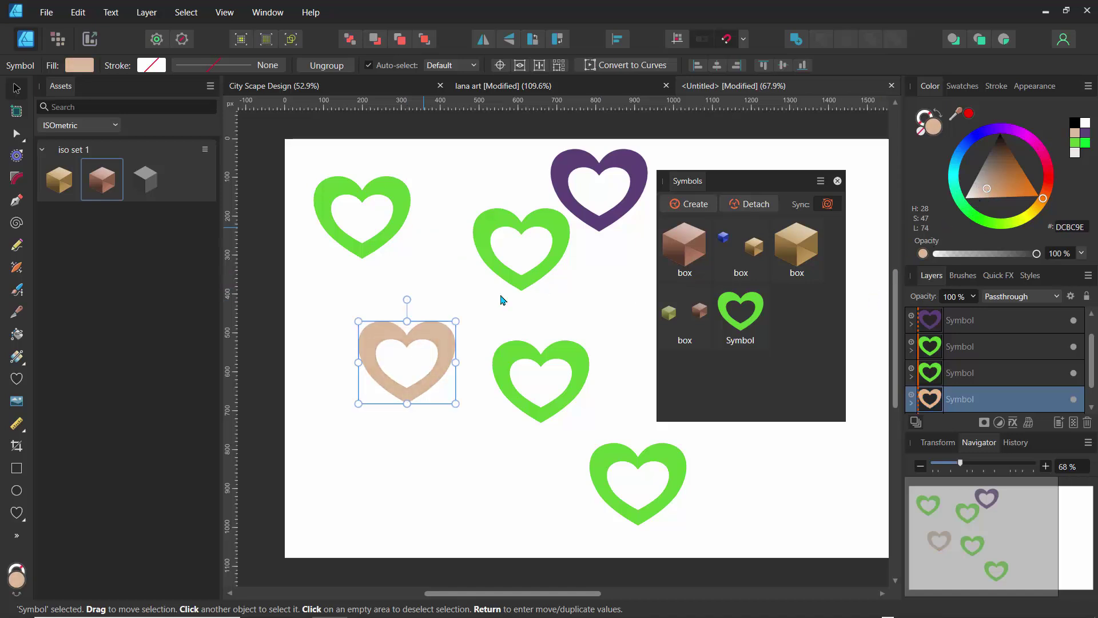
Step: Add two hearts at the lower right, turn the synced hearts teal, and toggle Sync
drag(740, 317, 768, 461)
drag(748, 350, 708, 496)
drag(1048, 192, 1043, 233)
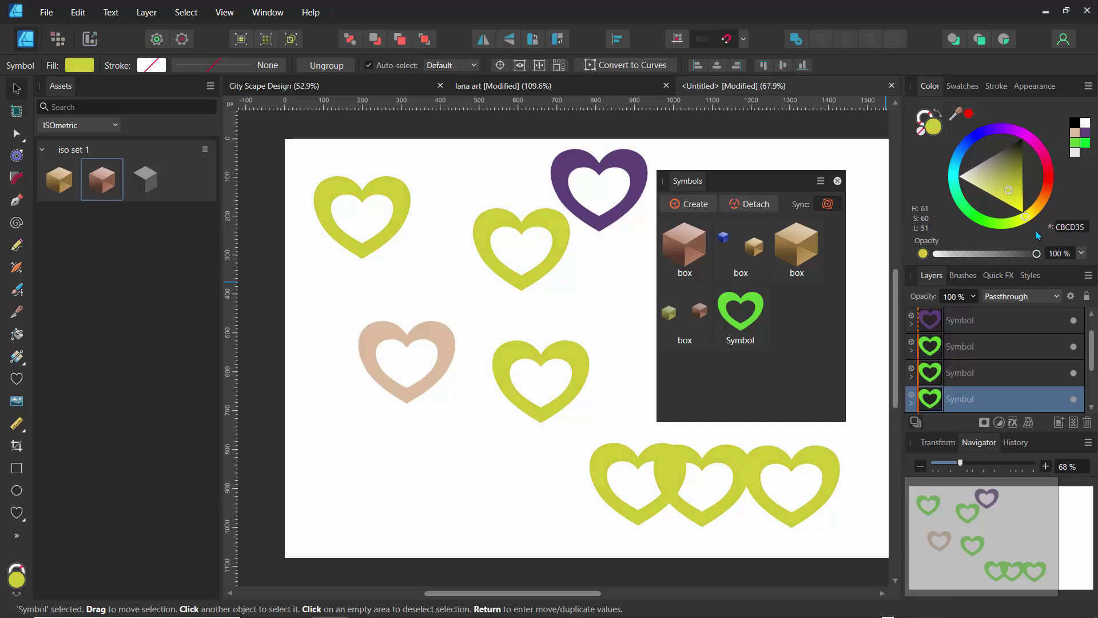
click(989, 139)
drag(989, 139, 965, 186)
click(827, 204)
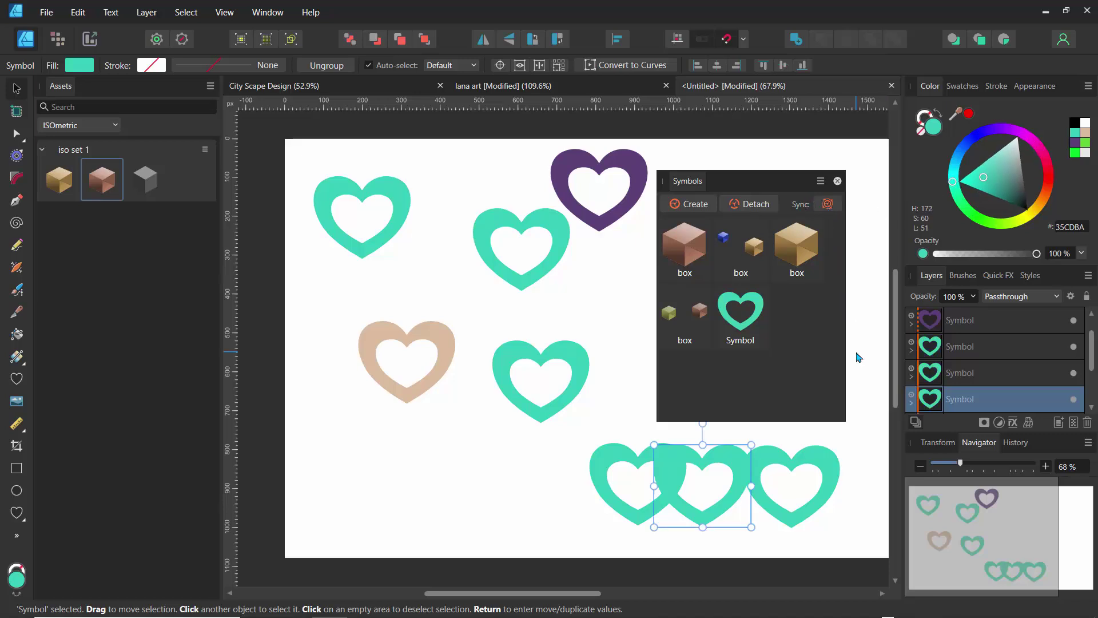
Step: Delete every heart on the page and close the Symbols panel
key(ctrl+a)
key(Delete)
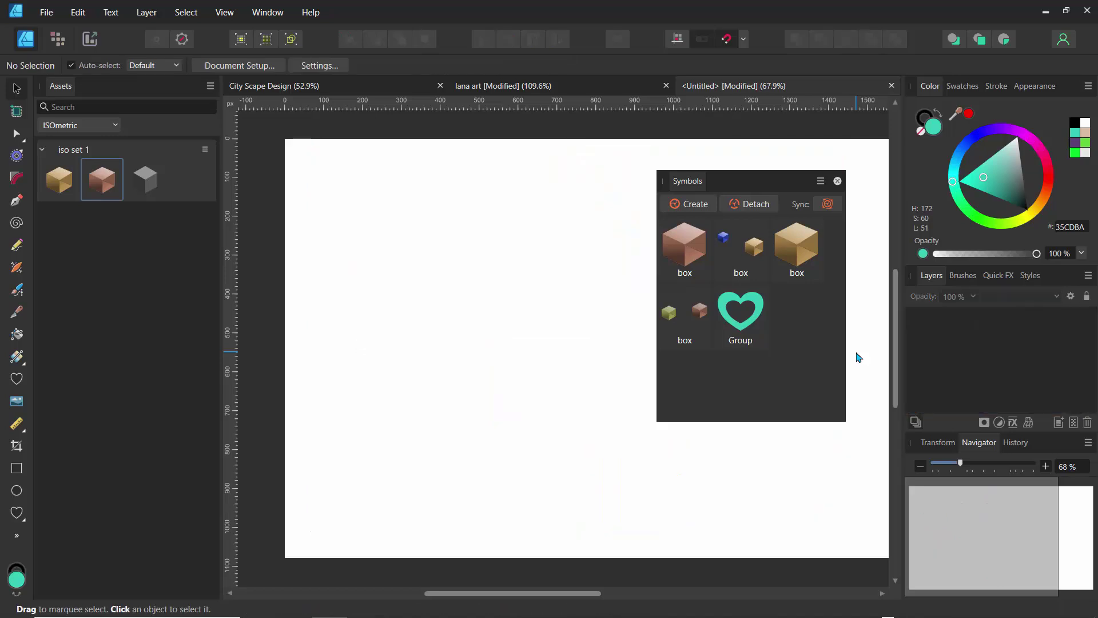
click(839, 181)
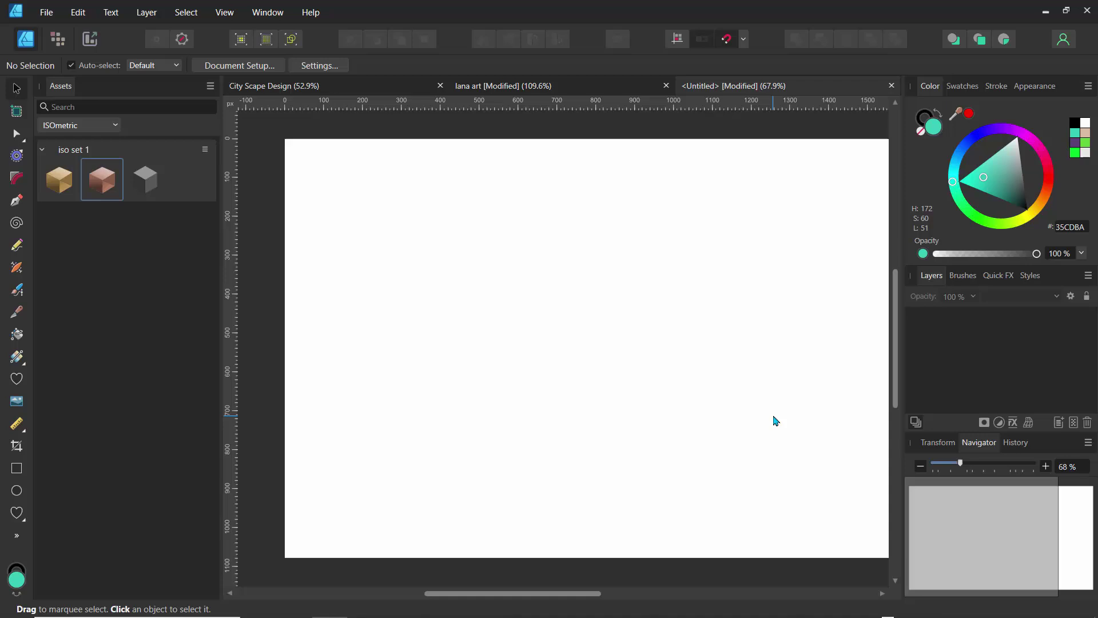
Step: Create a new asset category named TEST
click(211, 86)
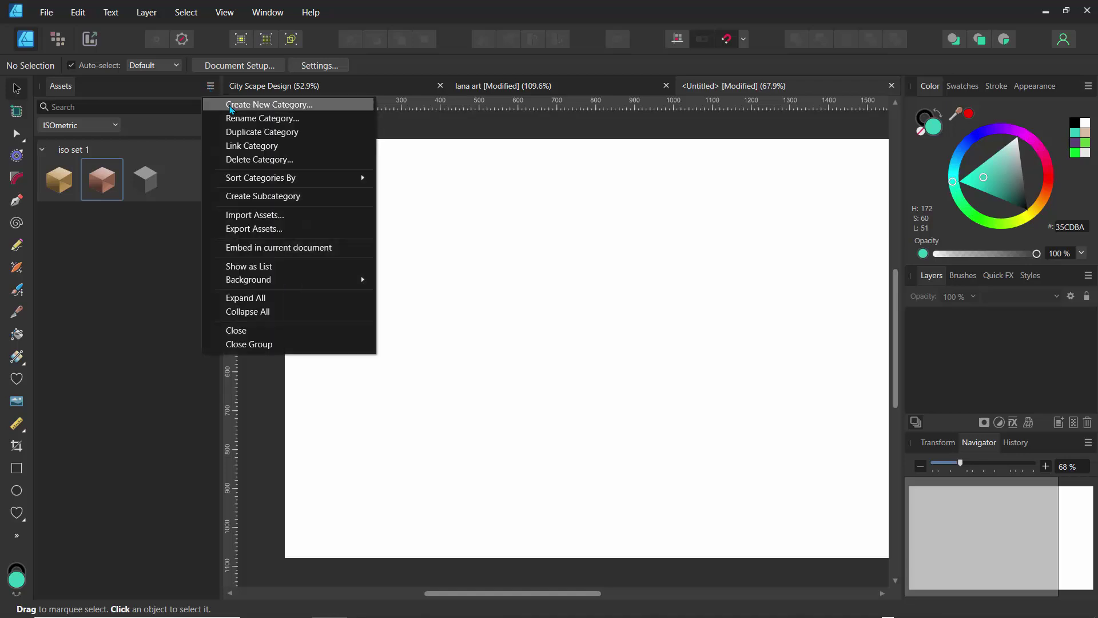
click(232, 108)
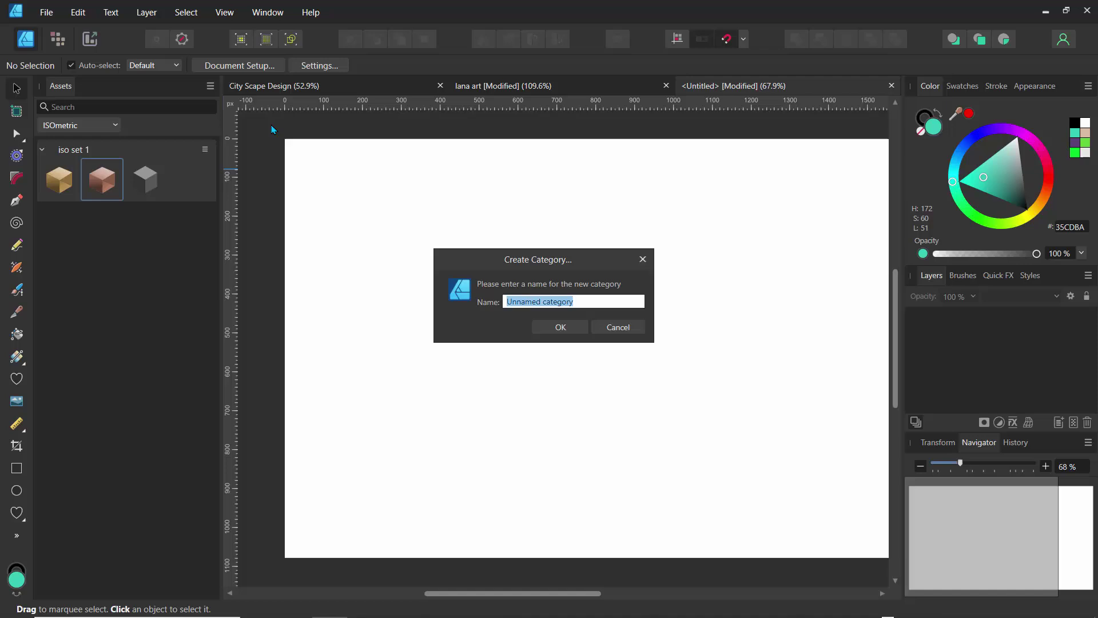
text(TEST)
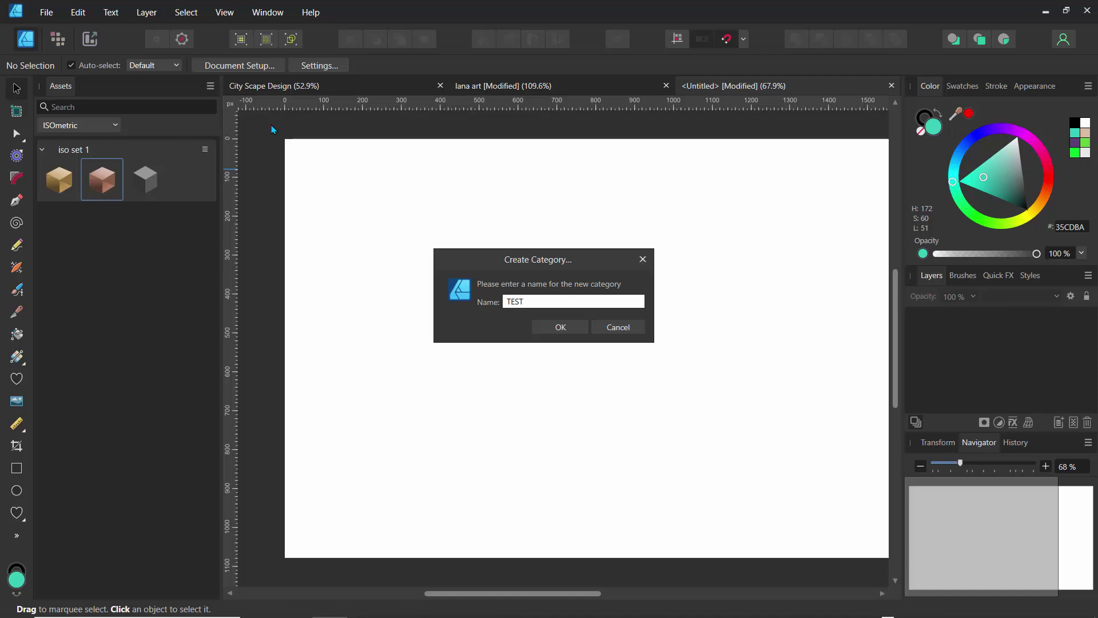
key(Return)
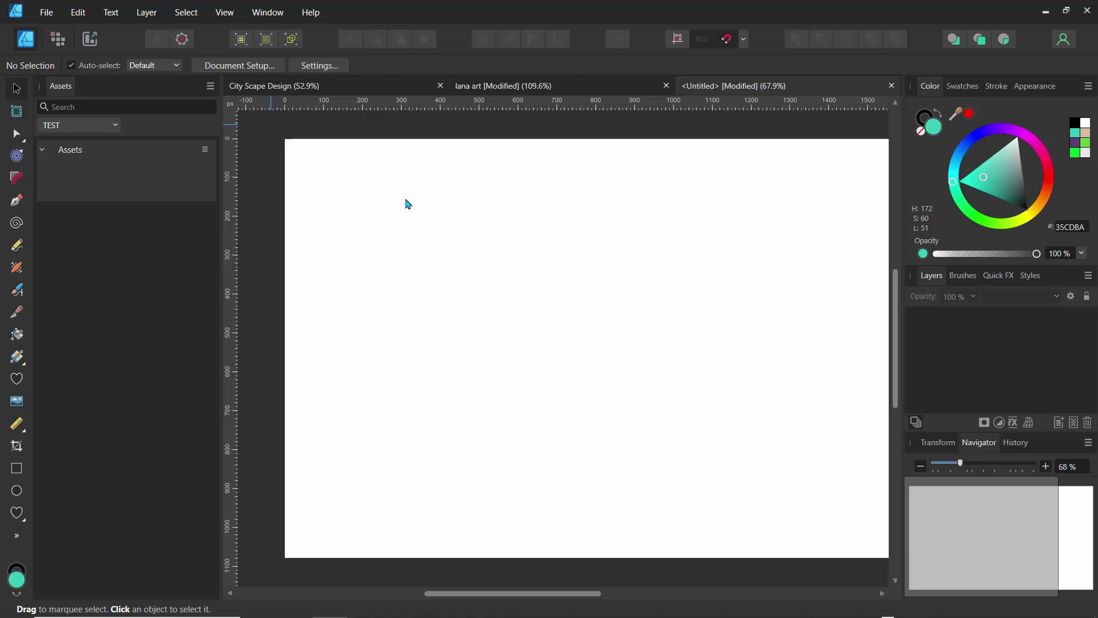
Step: Switch Assets to SCI-FI PACK and place a panel shape, resizing it at the page's top-left
click(100, 129)
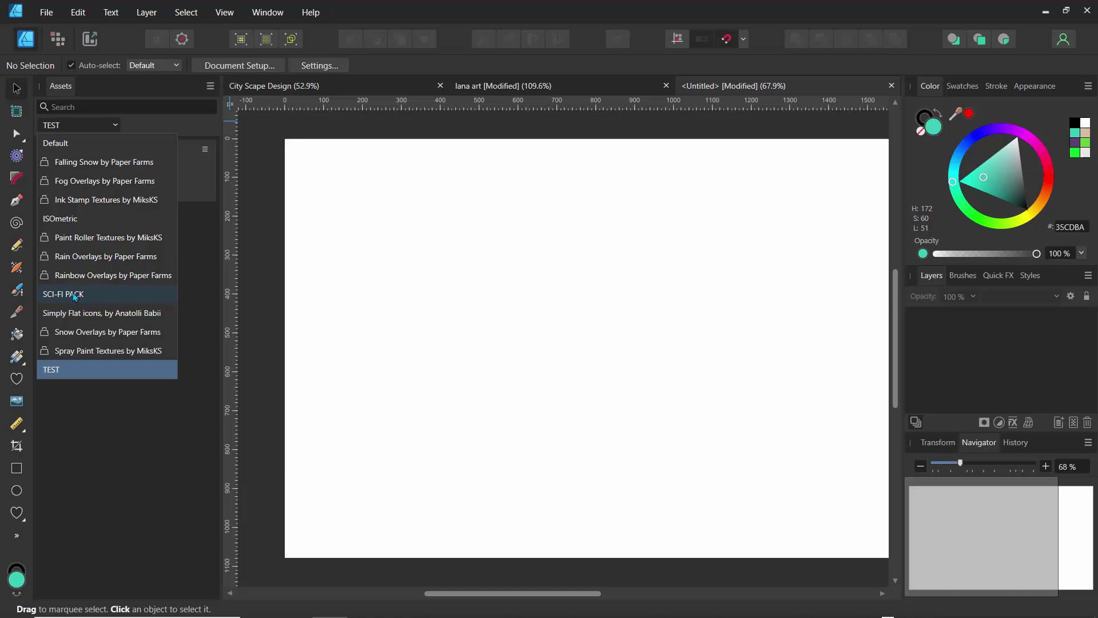
click(64, 294)
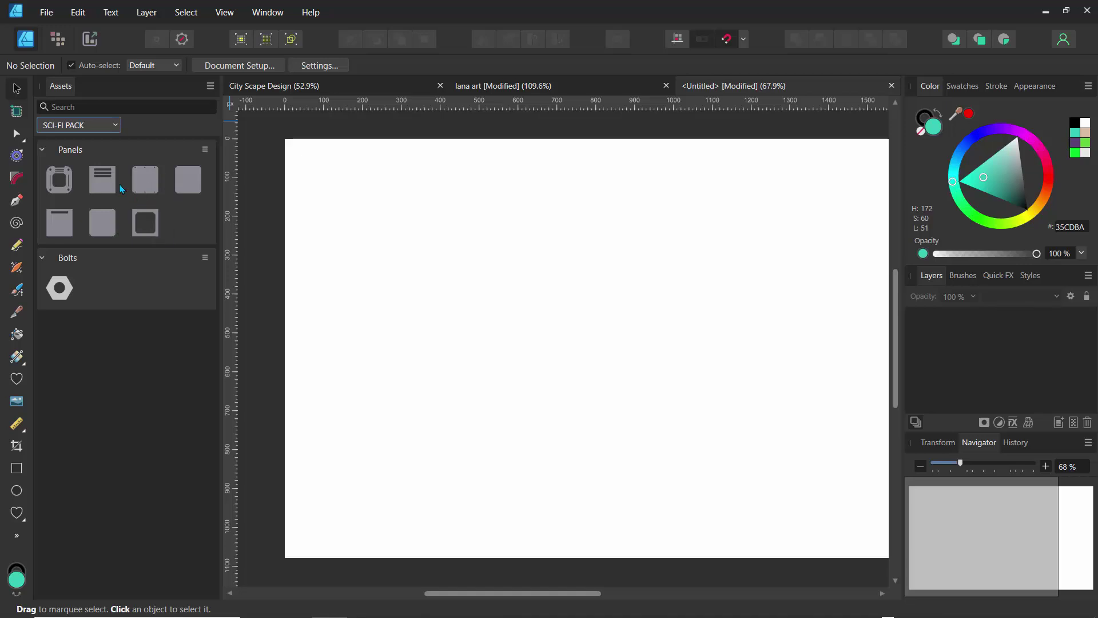
drag(59, 179, 591, 347)
drag(381, 194, 499, 350)
drag(657, 476, 467, 296)
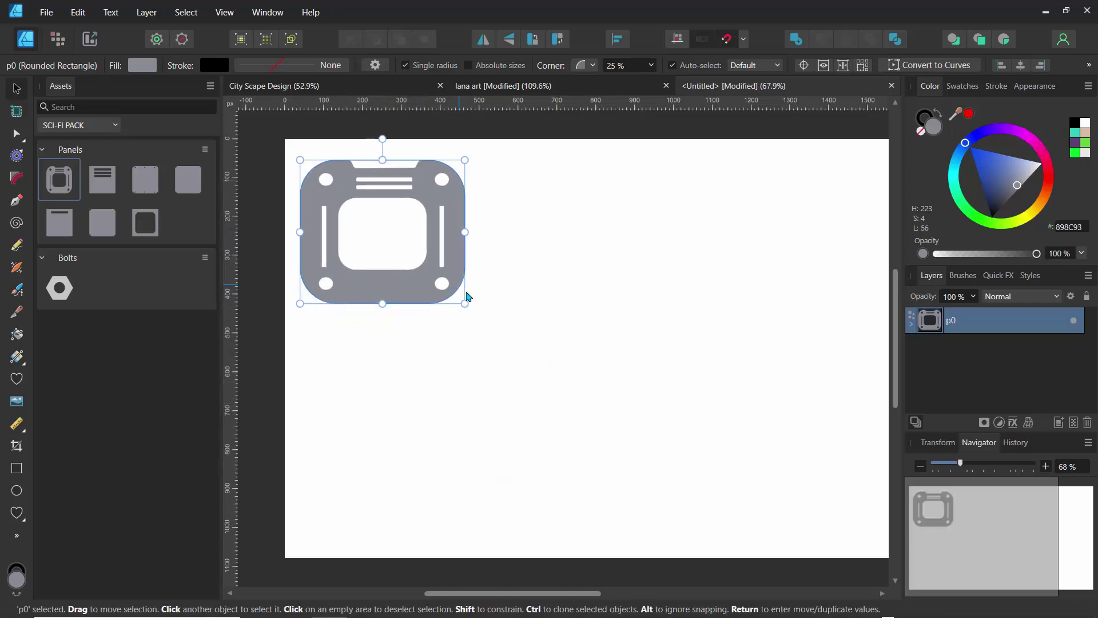
drag(464, 232, 448, 231)
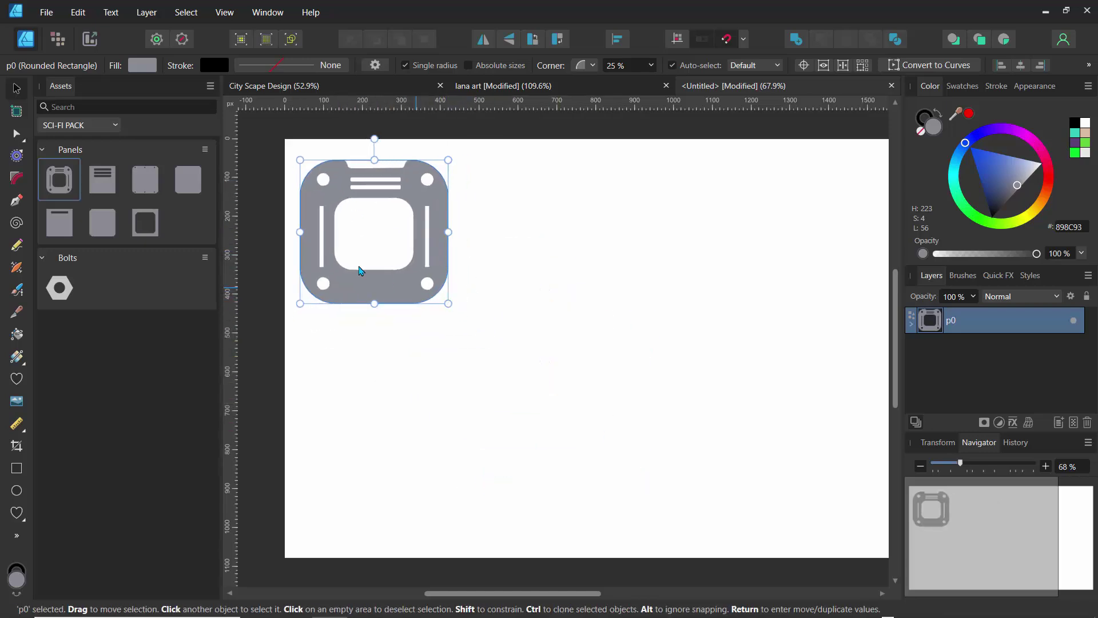
Step: Place the large panel shape, then undo the placed panels until the page is empty
click(144, 179)
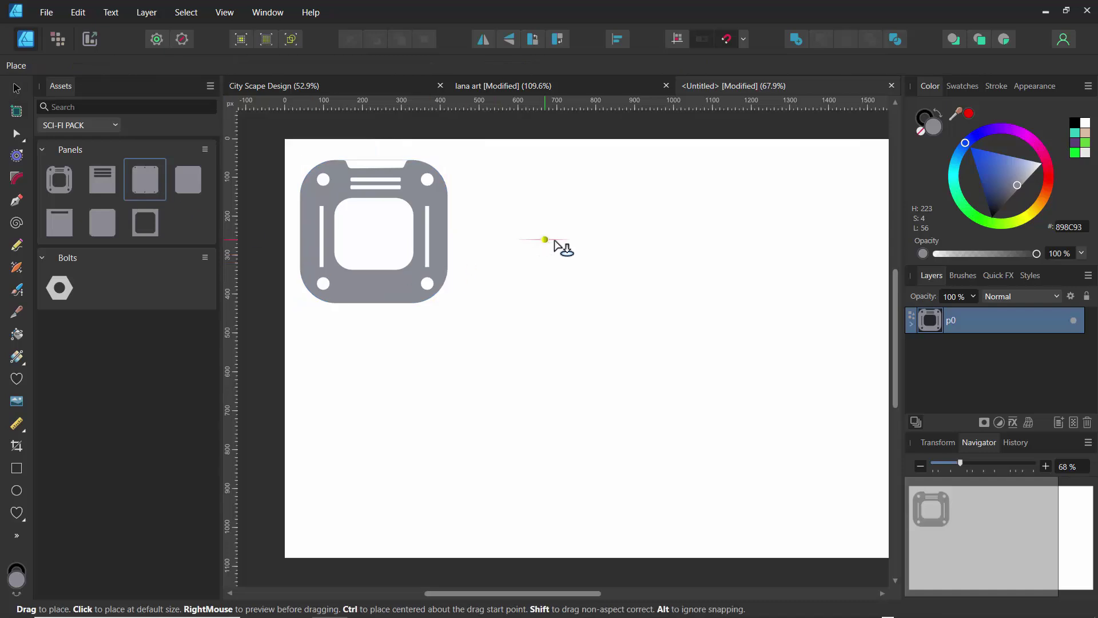
drag(152, 183, 623, 355)
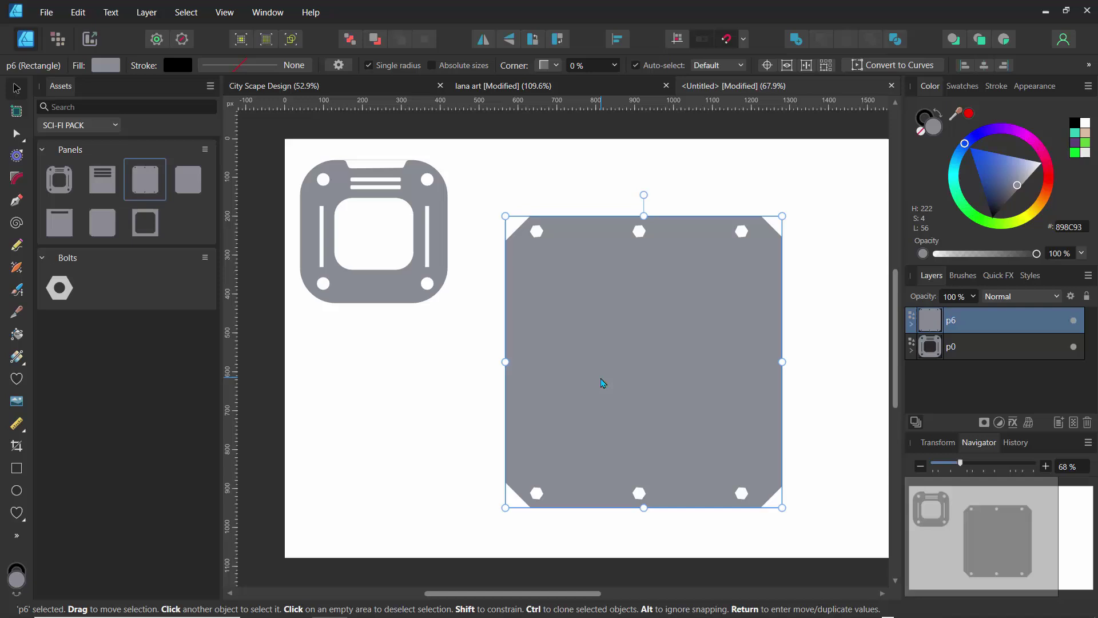
key(ctrl+z)
key(ctrl+z)
key(ctrl+z)
key(ctrl+z)
key(ctrl+z)
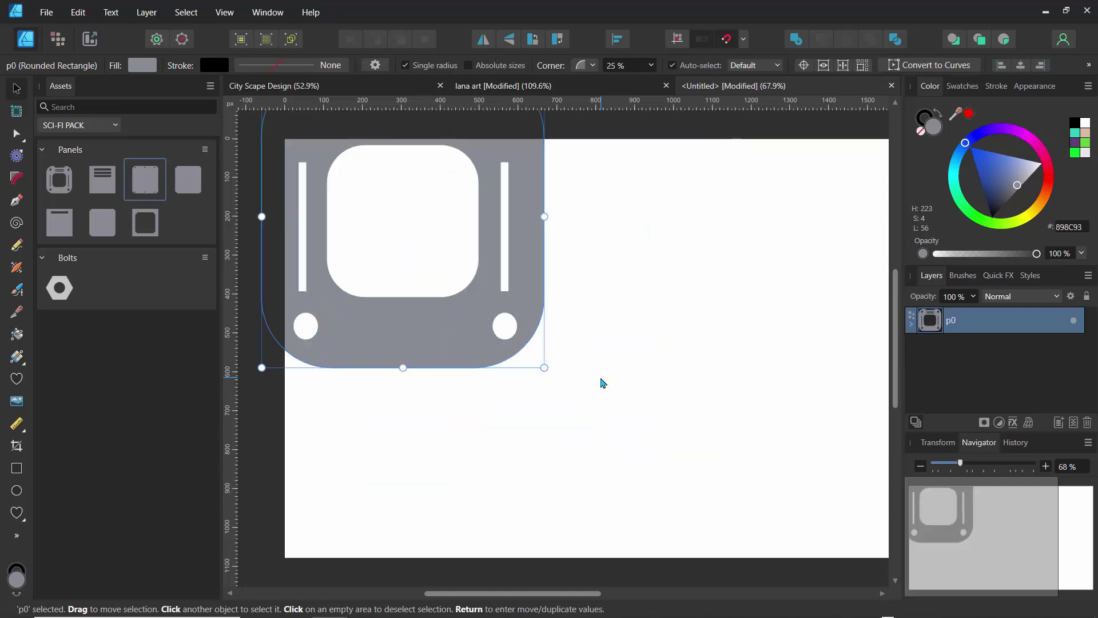
key(ctrl+z)
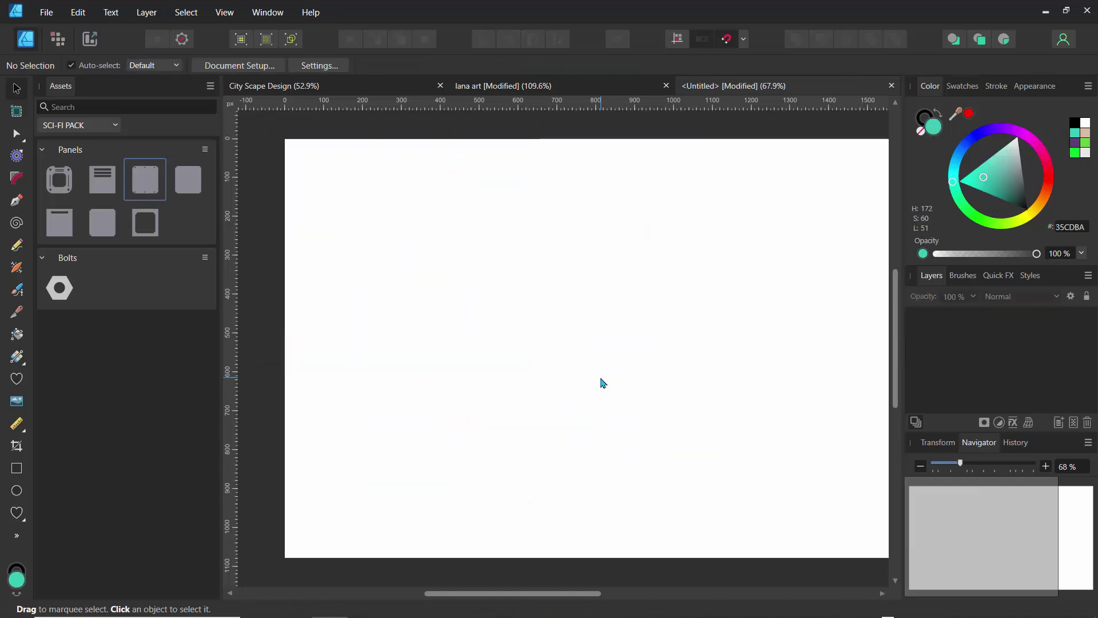
Step: Test-place a hex bolt from the Bolts group, then remove it
click(43, 150)
click(44, 172)
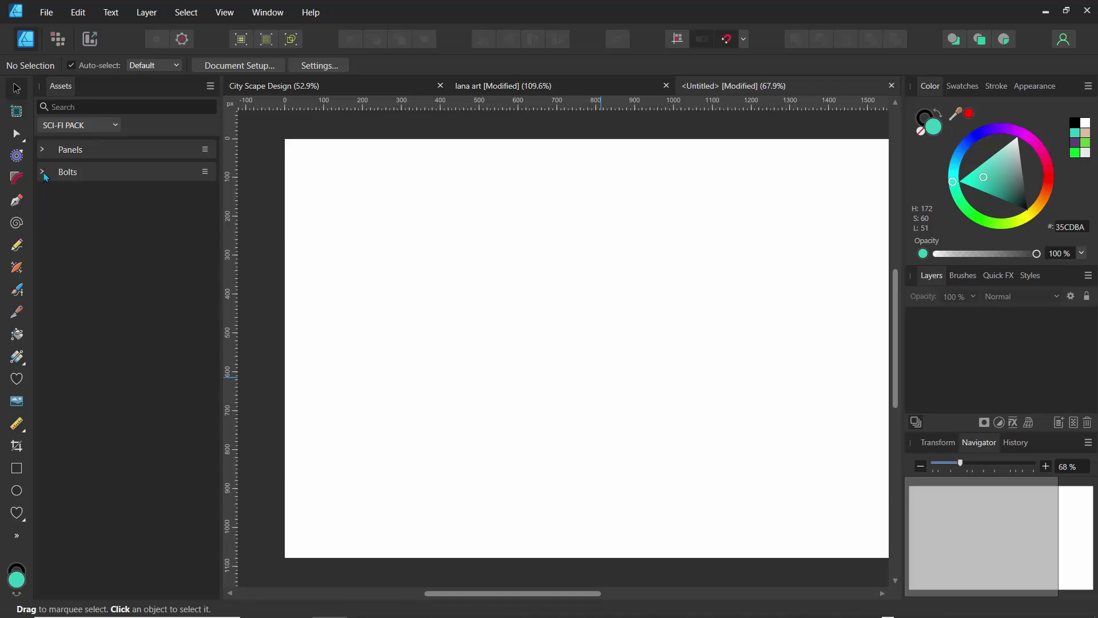
click(45, 176)
drag(64, 206, 417, 321)
key(Delete)
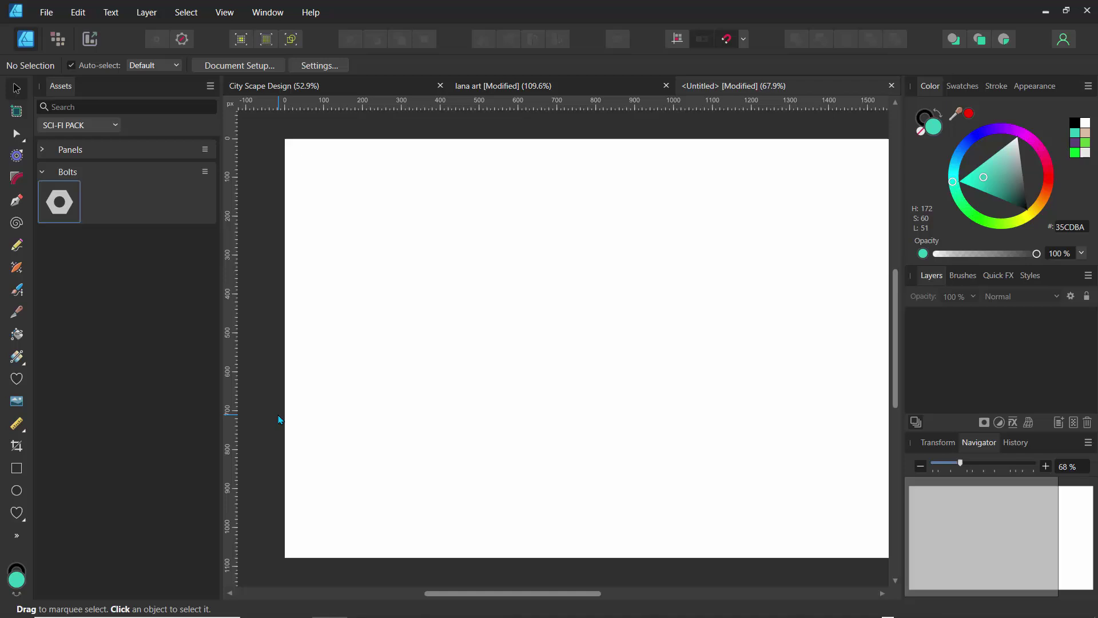
Step: Switch Assets to the TEST category and rename its Assets subcategory to 'blocks test'
click(91, 125)
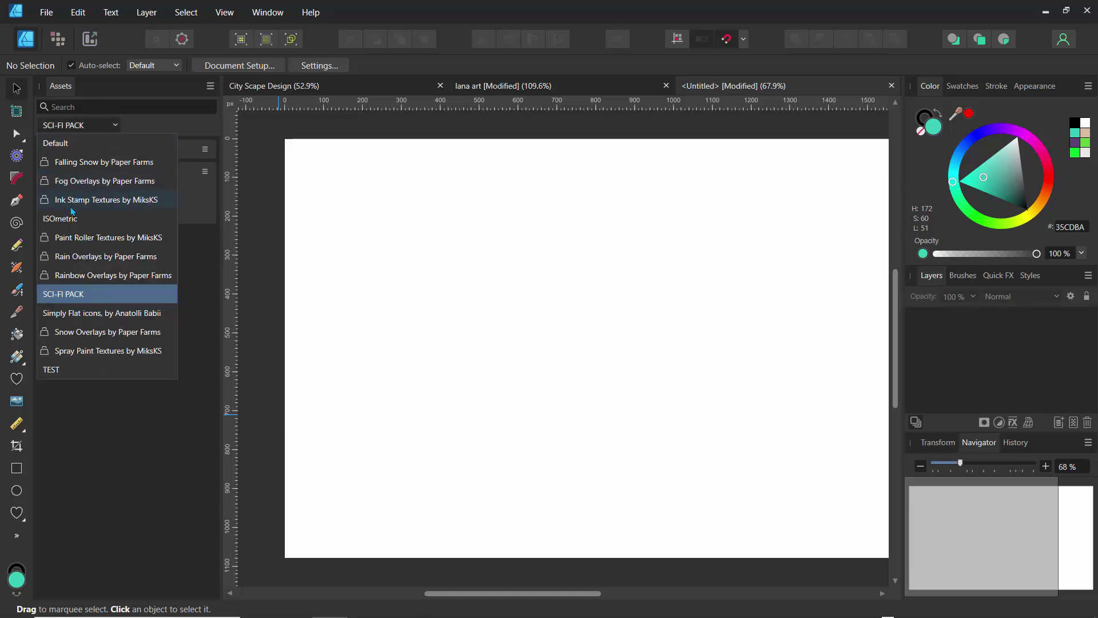
click(70, 370)
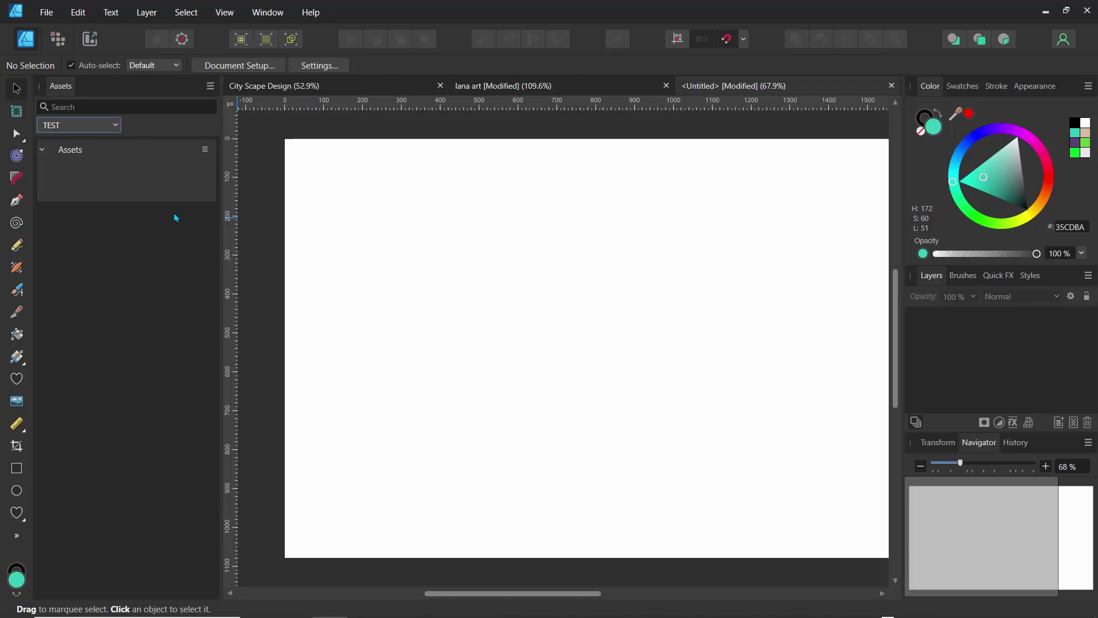
click(206, 153)
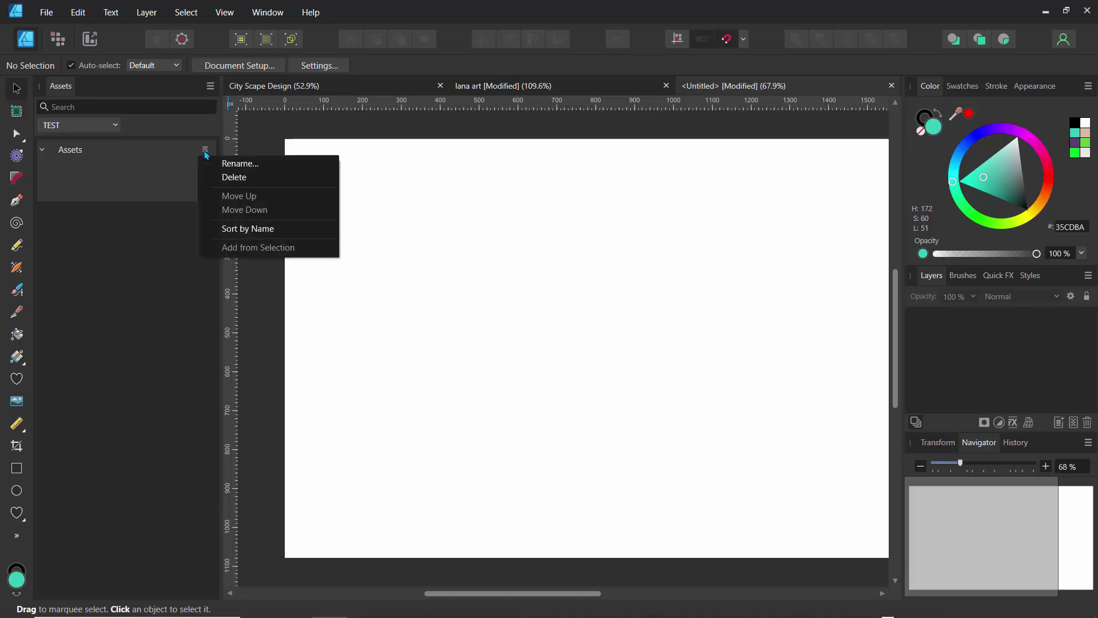
click(227, 165)
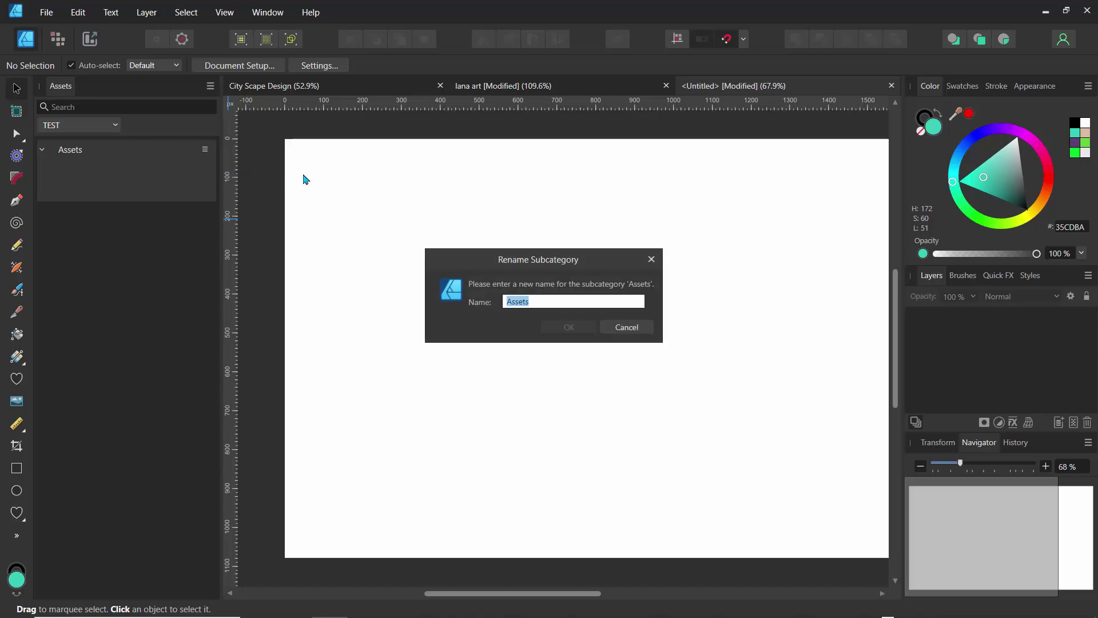
text(blocks te)
key(Return)
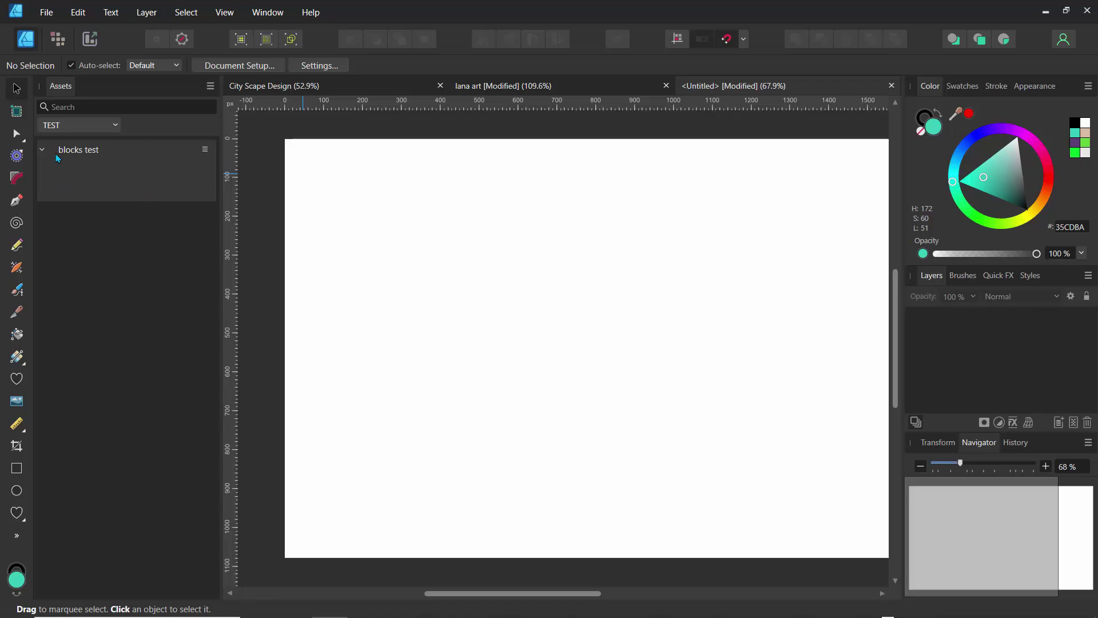
Step: Choose the Pen tool, show the grid, zoom in, and set up snapping
click(17, 200)
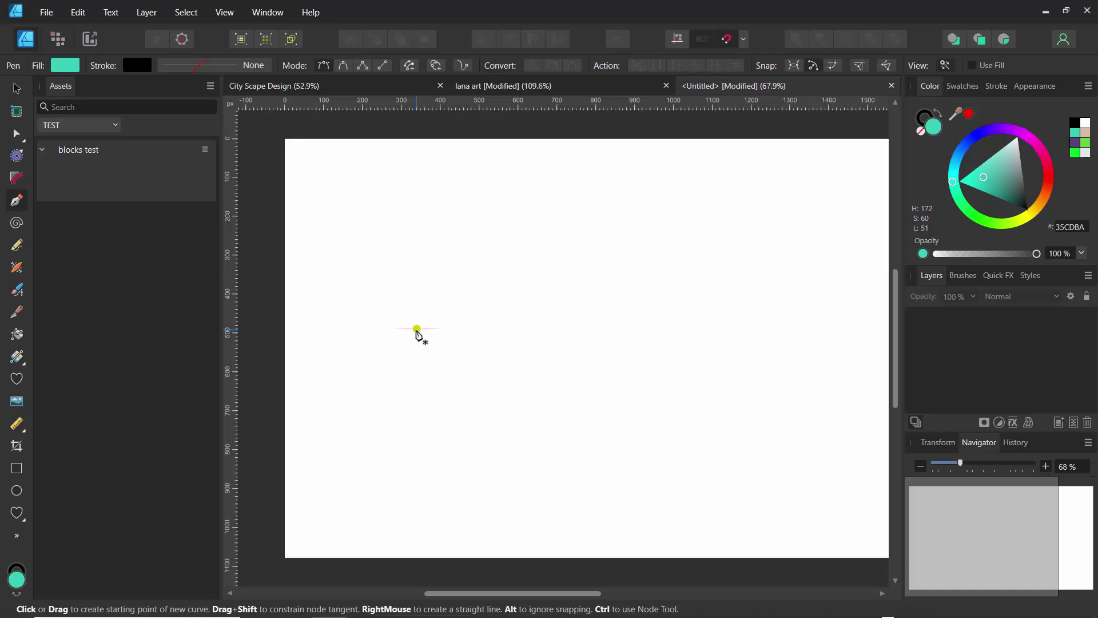
key(ctrl+apostrophe)
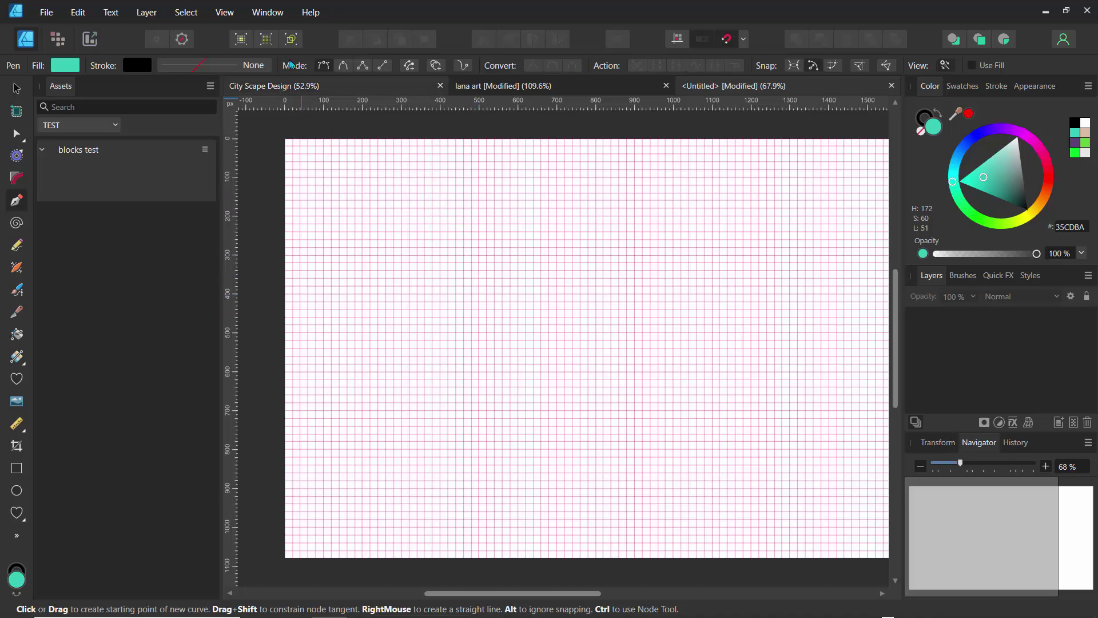
click(265, 13)
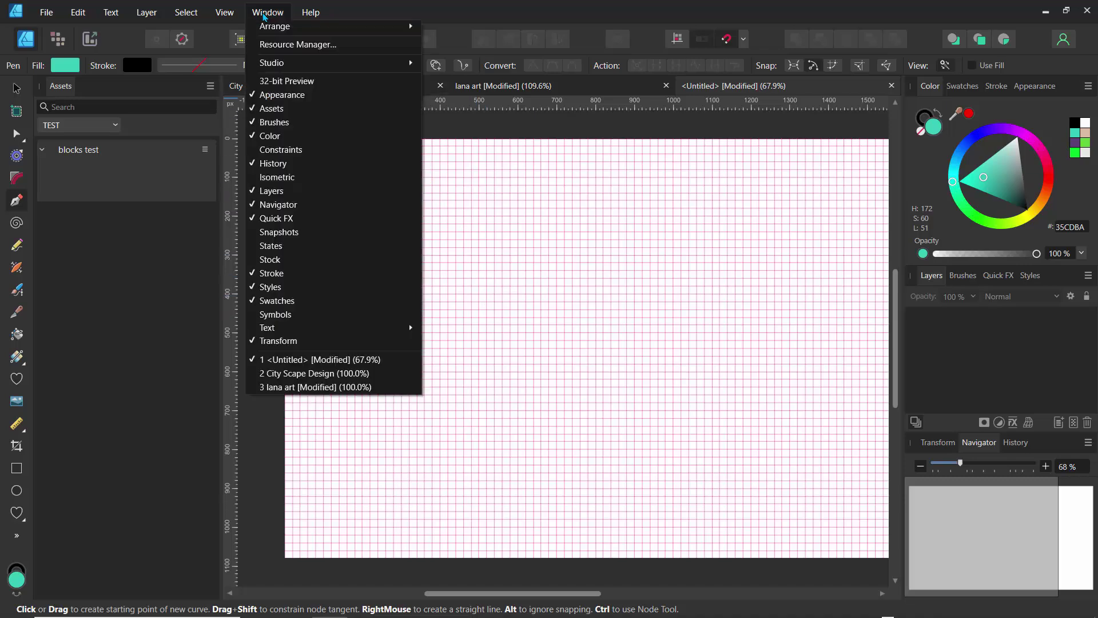
click(226, 12)
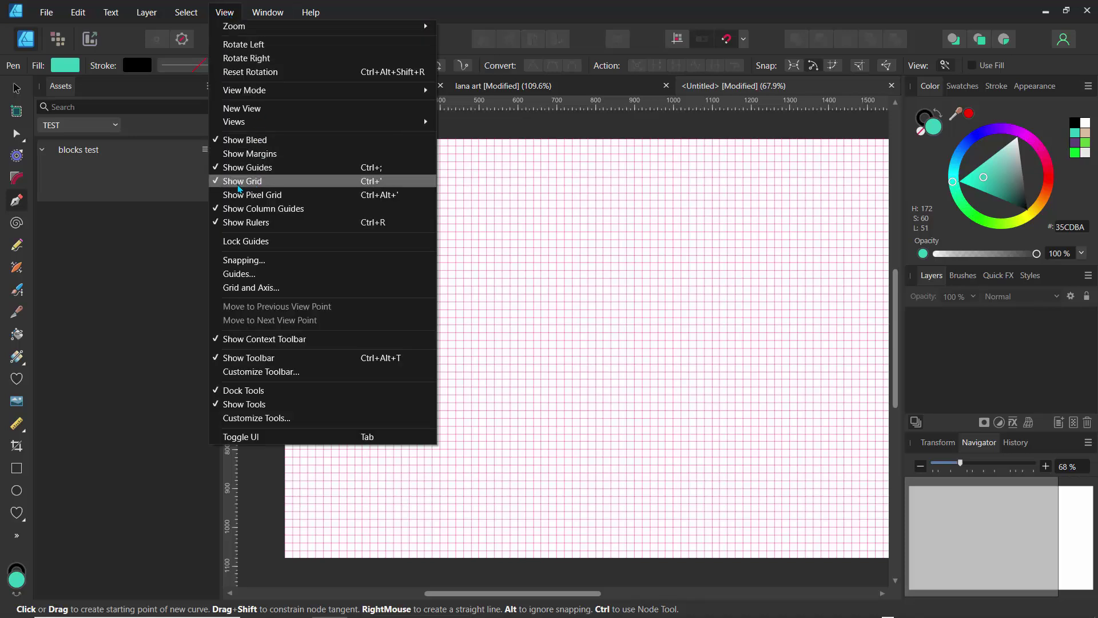
click(237, 182)
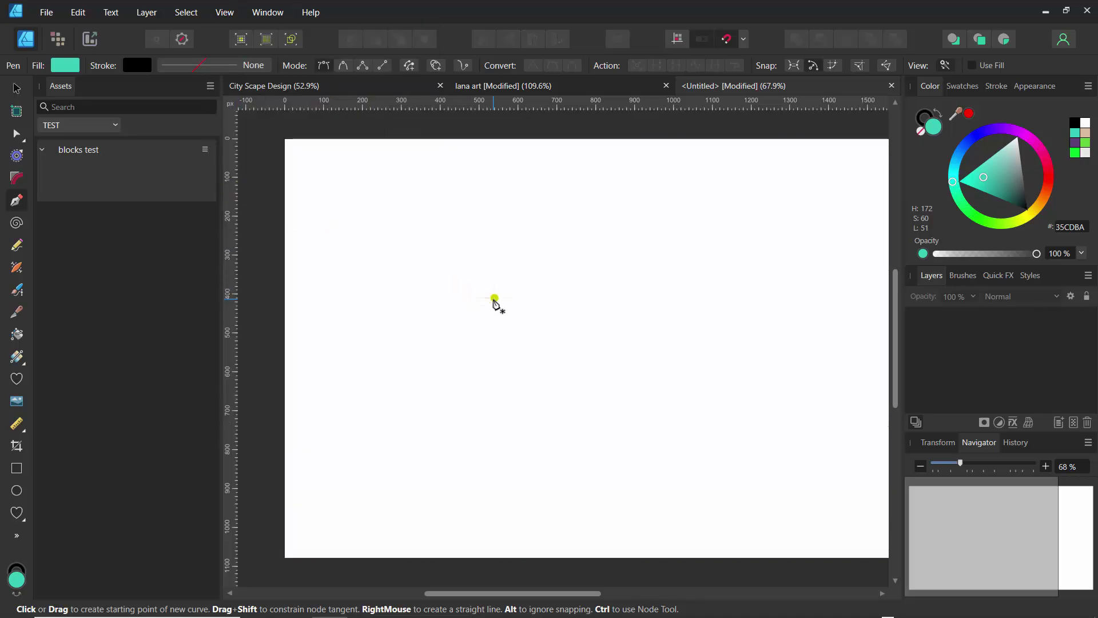
key(ctrl)
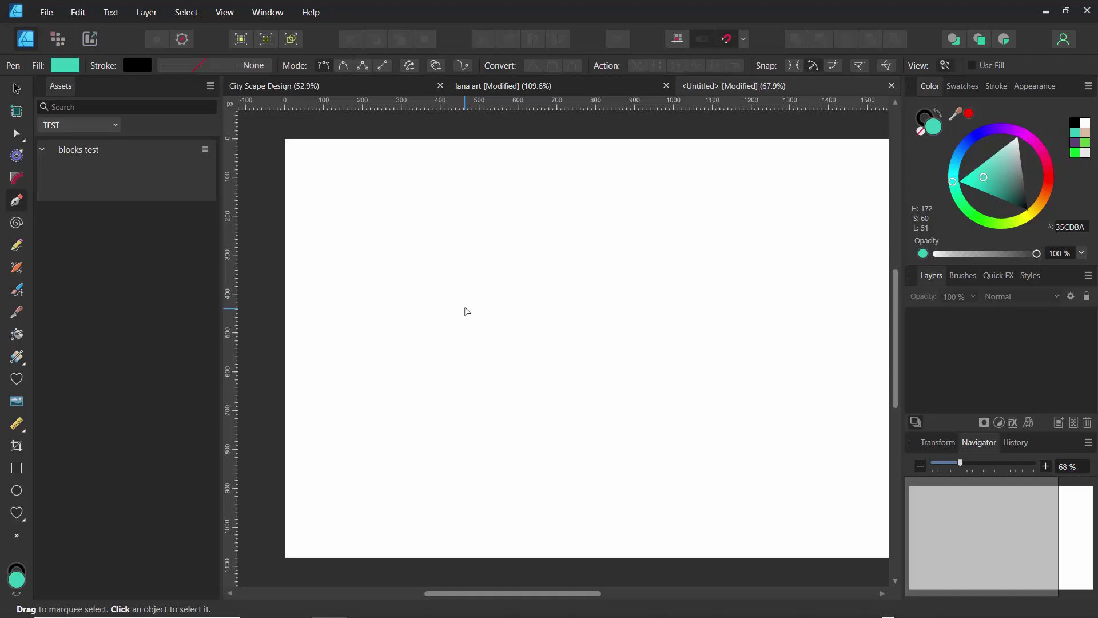
key(ctrl+apostrophe)
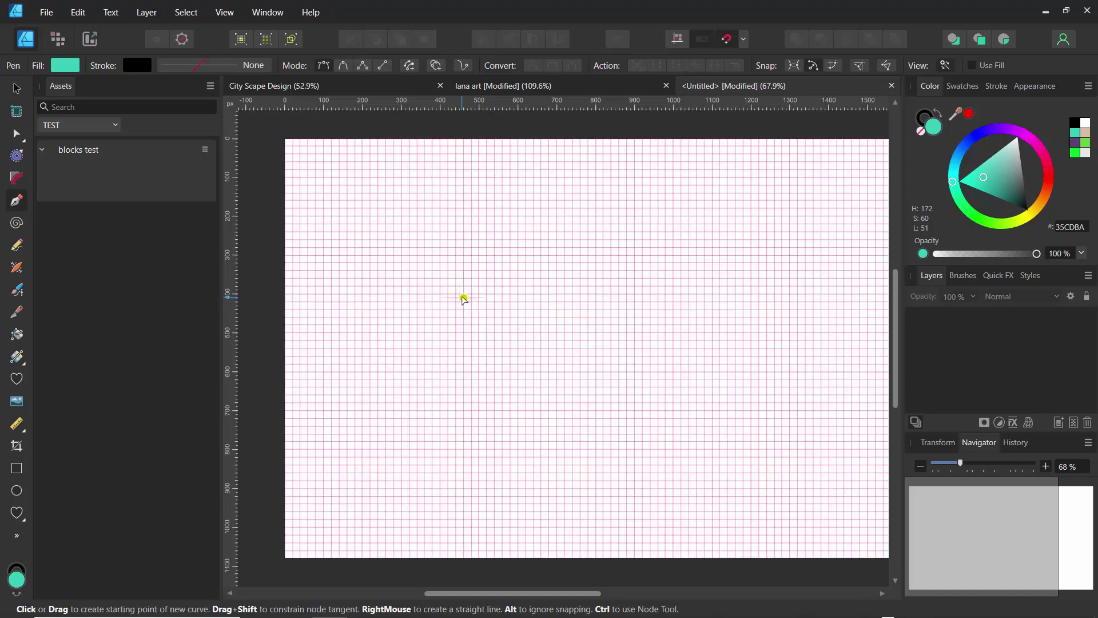
ctrl+scroll(463, 298, up, 8)
ctrl+scroll(465, 304, up, 1)
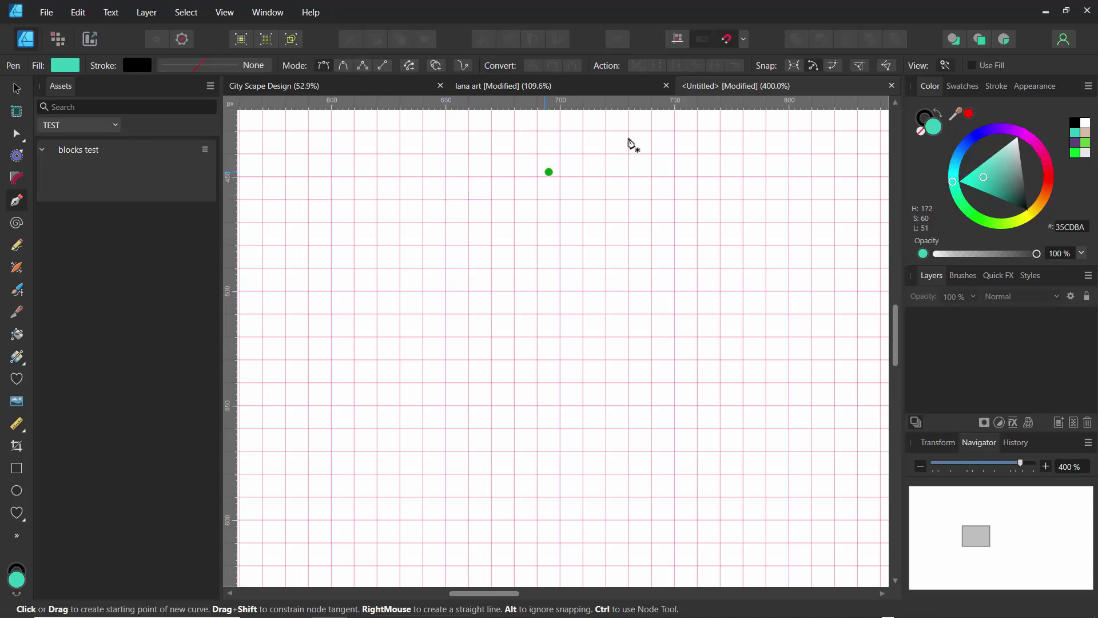
click(727, 44)
click(744, 40)
Step: Draw a closed C-shaped outline on the grid with the Pen tool
click(469, 223)
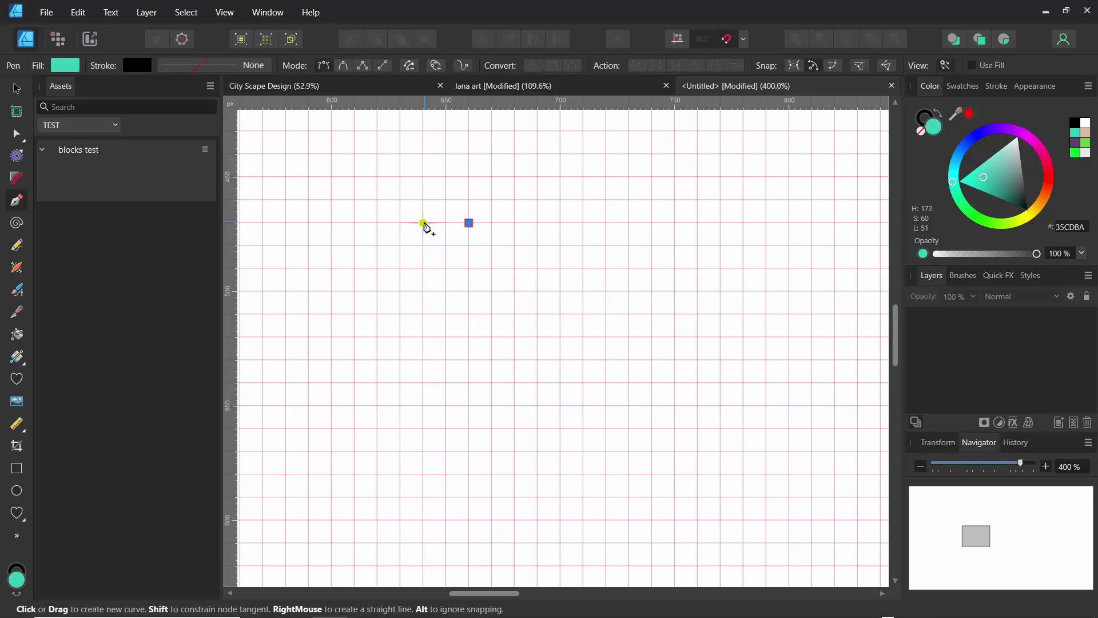
click(423, 223)
click(423, 360)
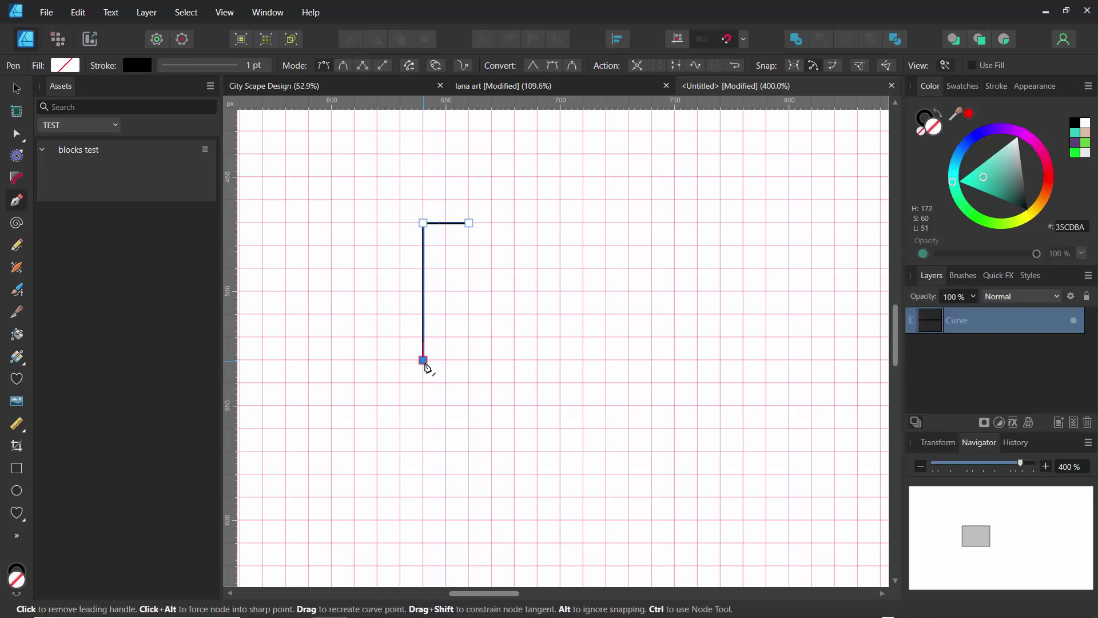
click(469, 361)
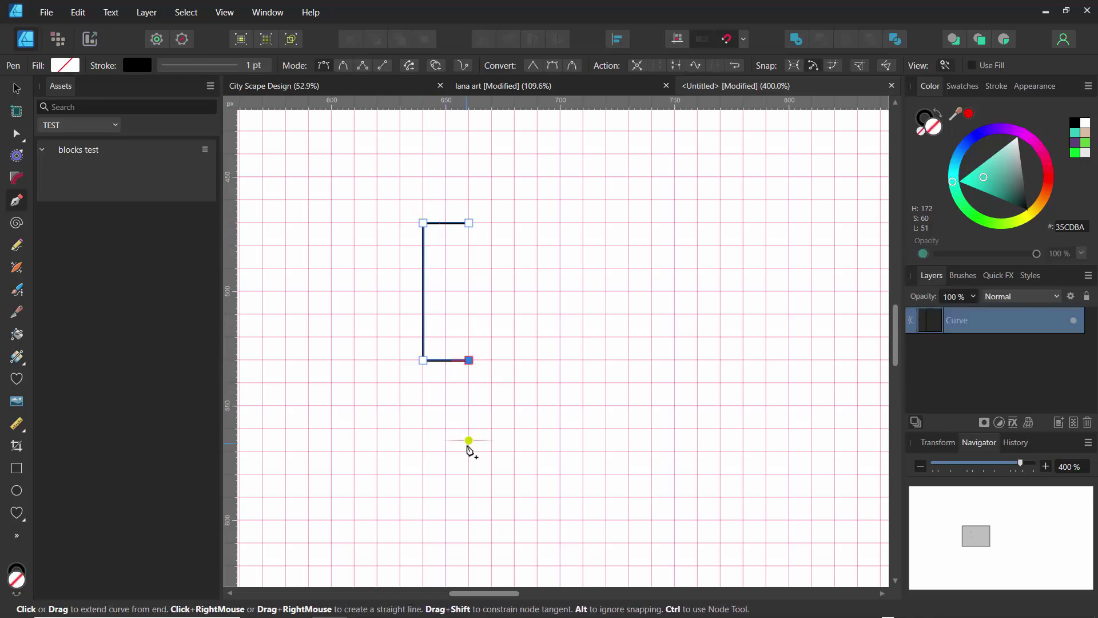
click(469, 452)
click(332, 452)
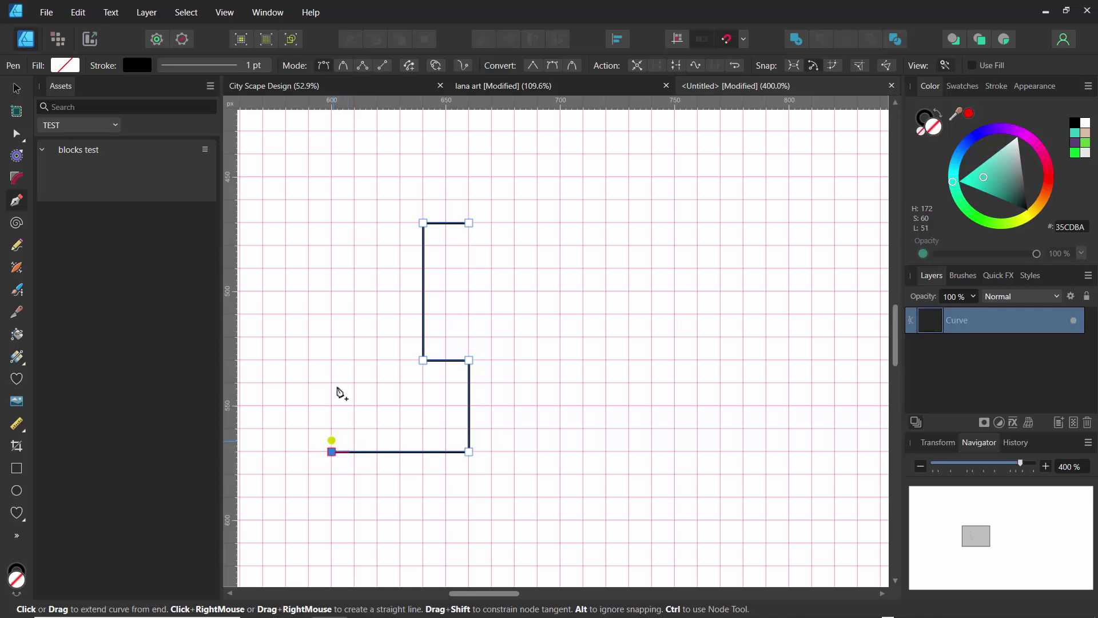
click(332, 177)
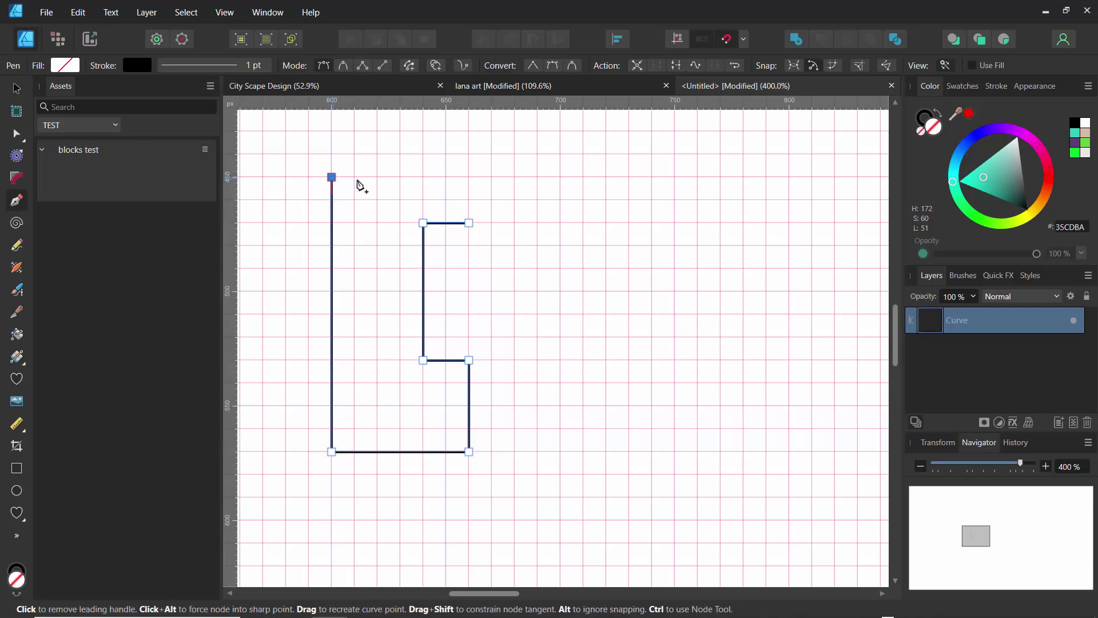
click(469, 178)
click(468, 200)
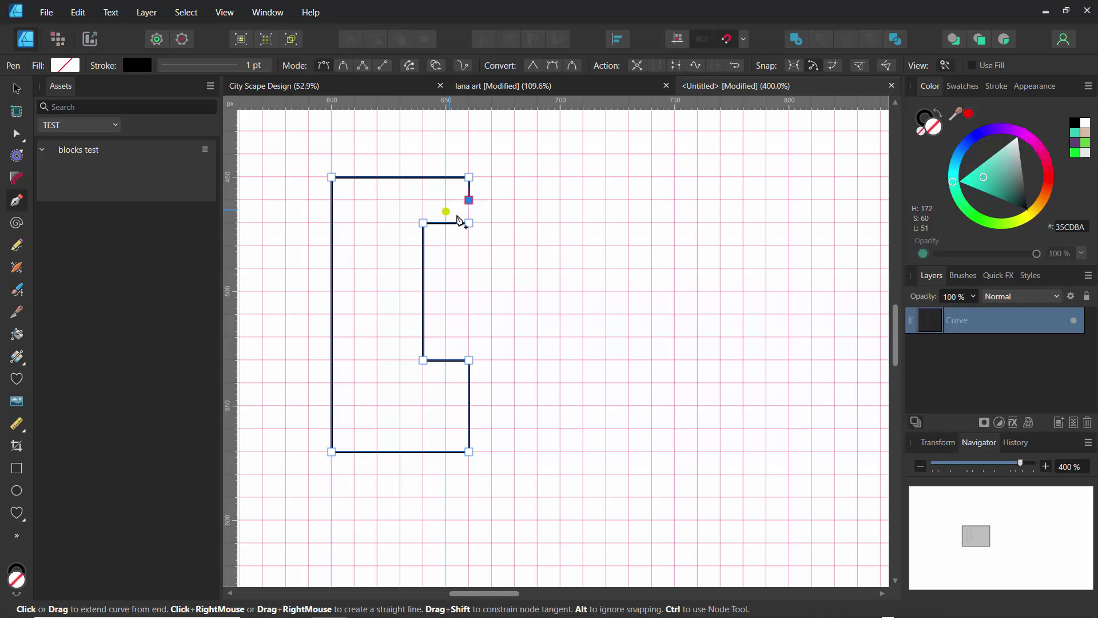
click(469, 223)
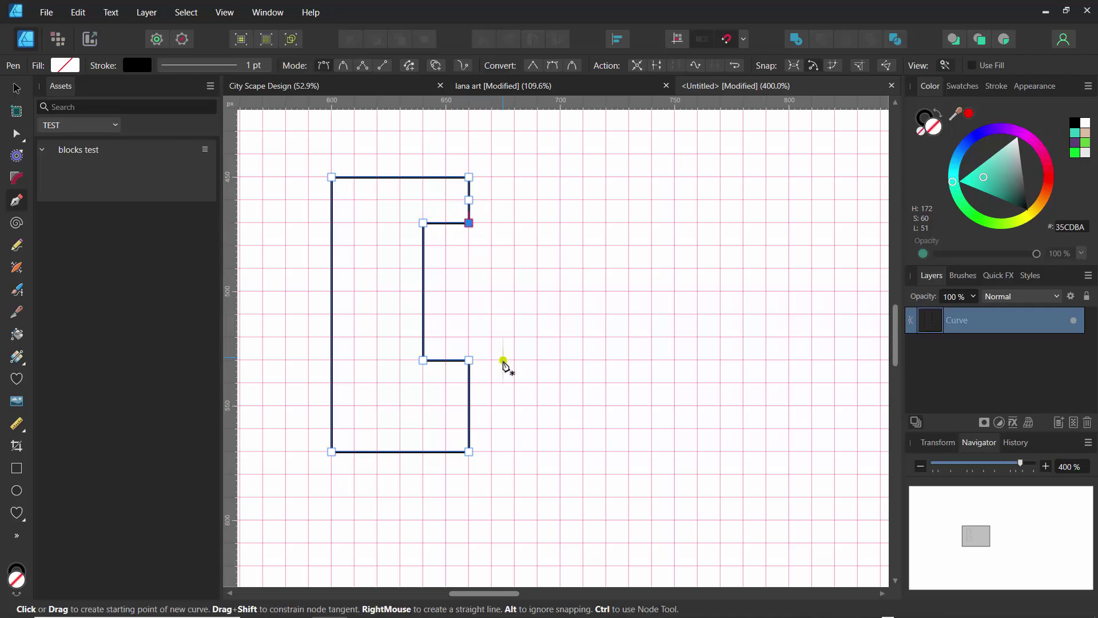
Step: Fill the C shape dark grey (#656565) and set its stroke width to 0 pt
mouse_move(1002, 195)
mouse_down()
mouse_move(1021, 215)
mouse_move(1028, 187)
mouse_move(1038, 200)
mouse_move(1034, 178)
mouse_up()
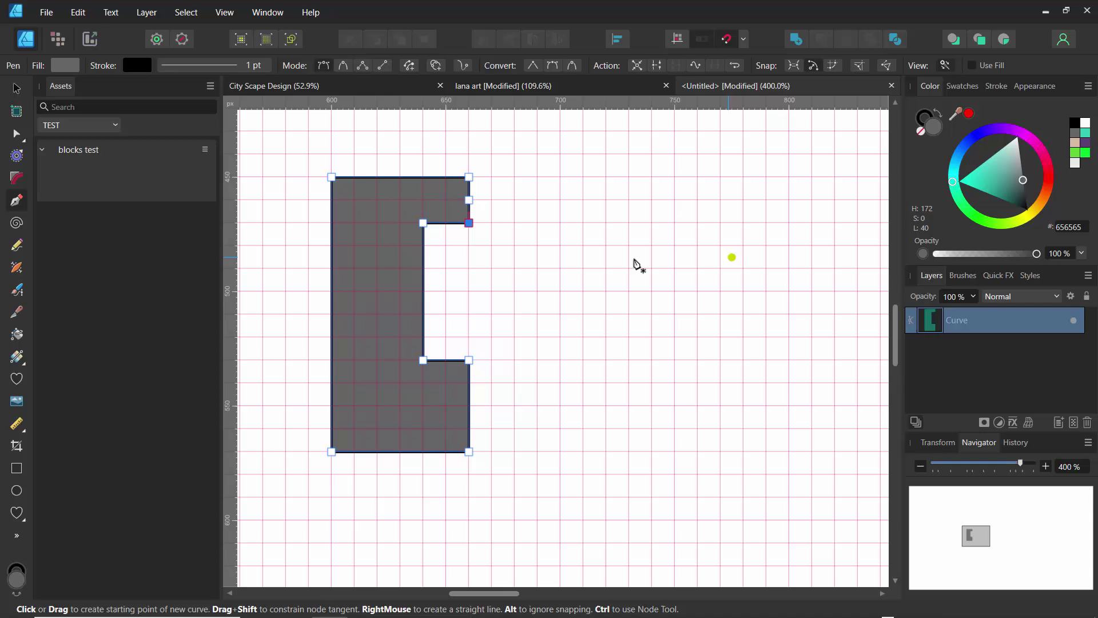
click(218, 67)
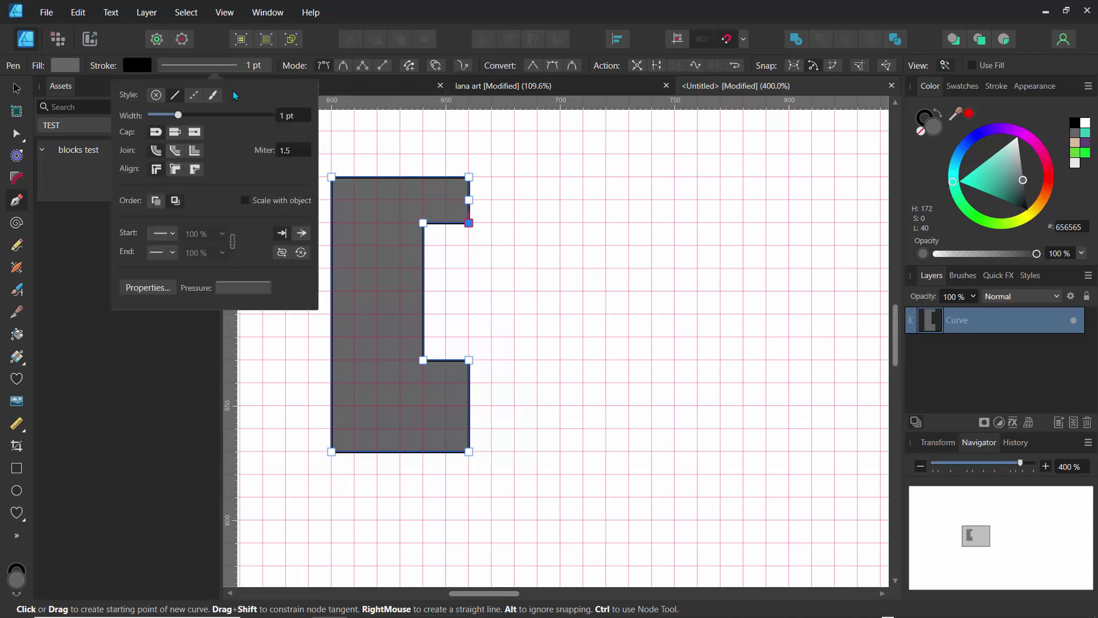
drag(180, 116, 98, 114)
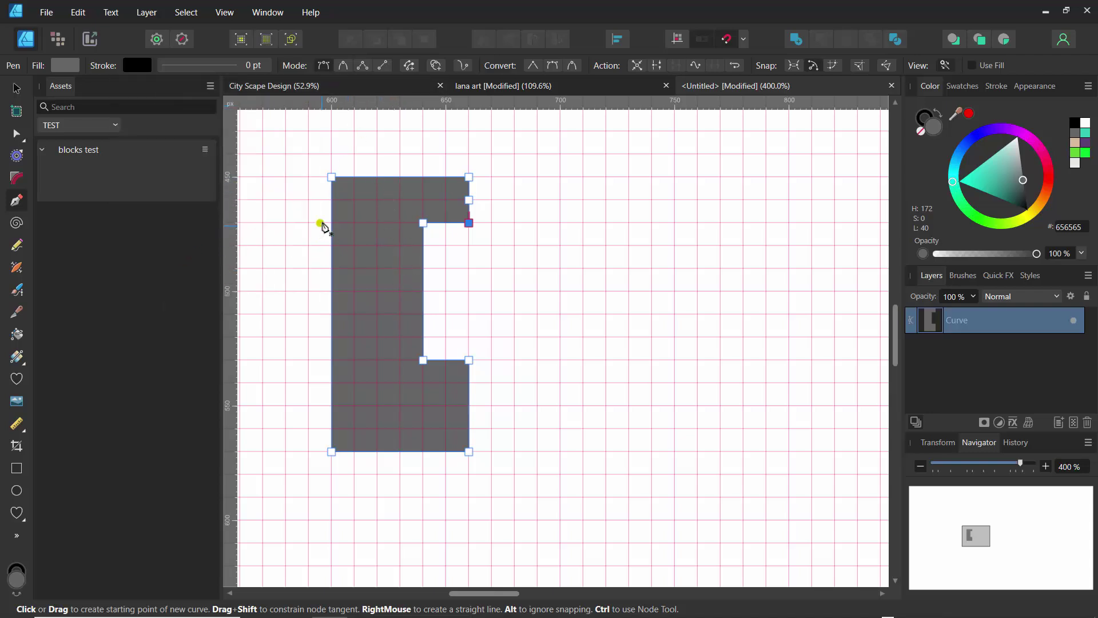
key(Escape)
Step: Deselect the C shape and draw a closed four-node trapezoid to its right with the Pen tool
click(16, 89)
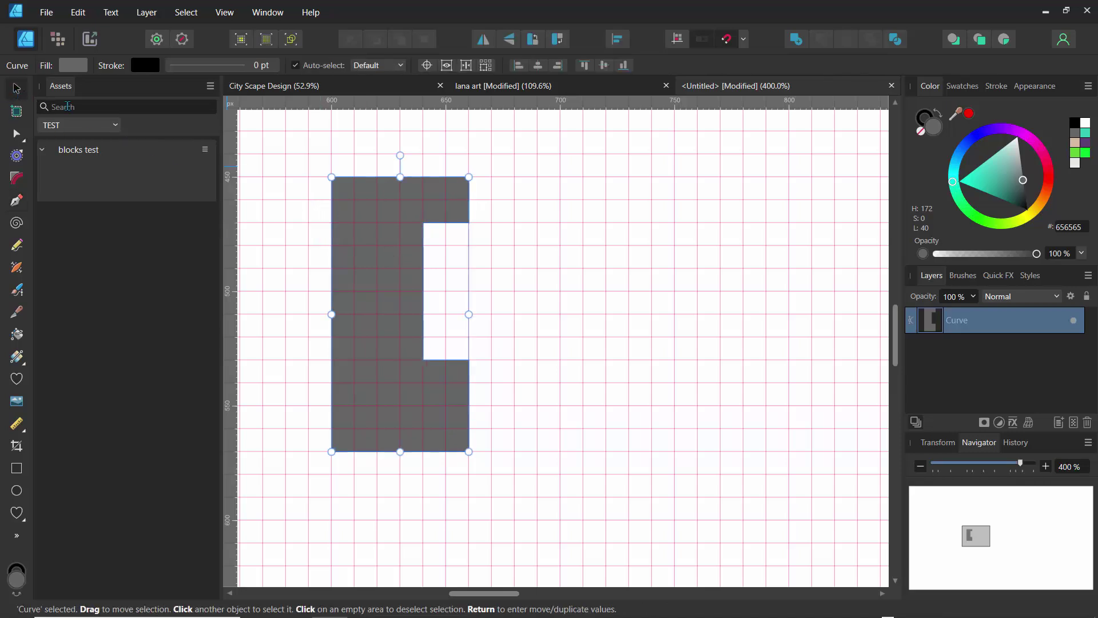
click(386, 150)
key(p)
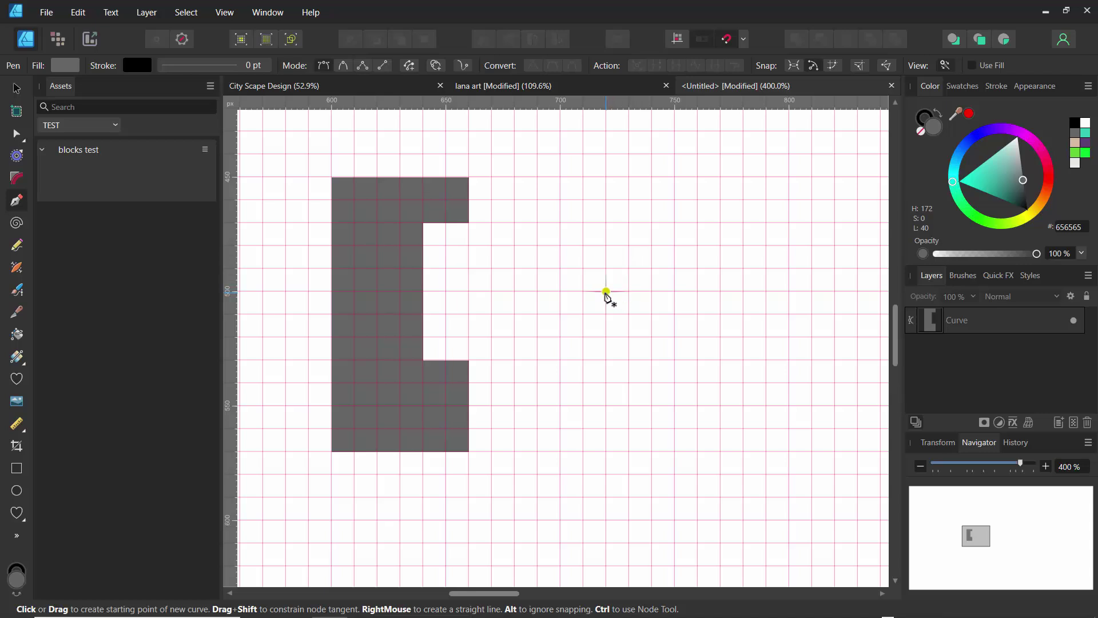
click(606, 292)
click(561, 360)
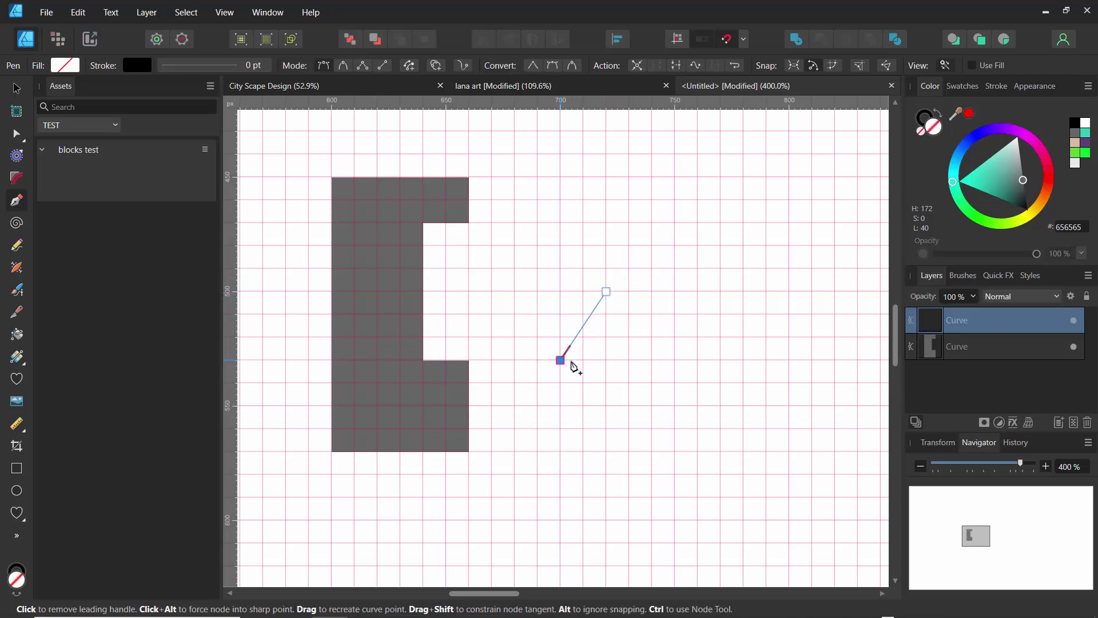
click(721, 361)
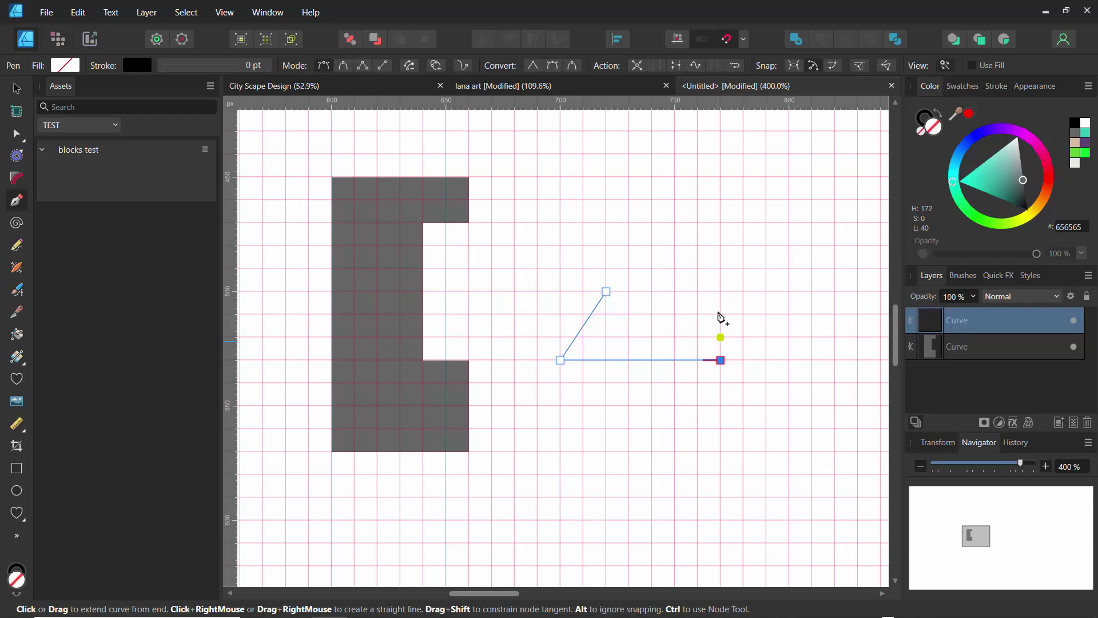
click(675, 292)
click(606, 291)
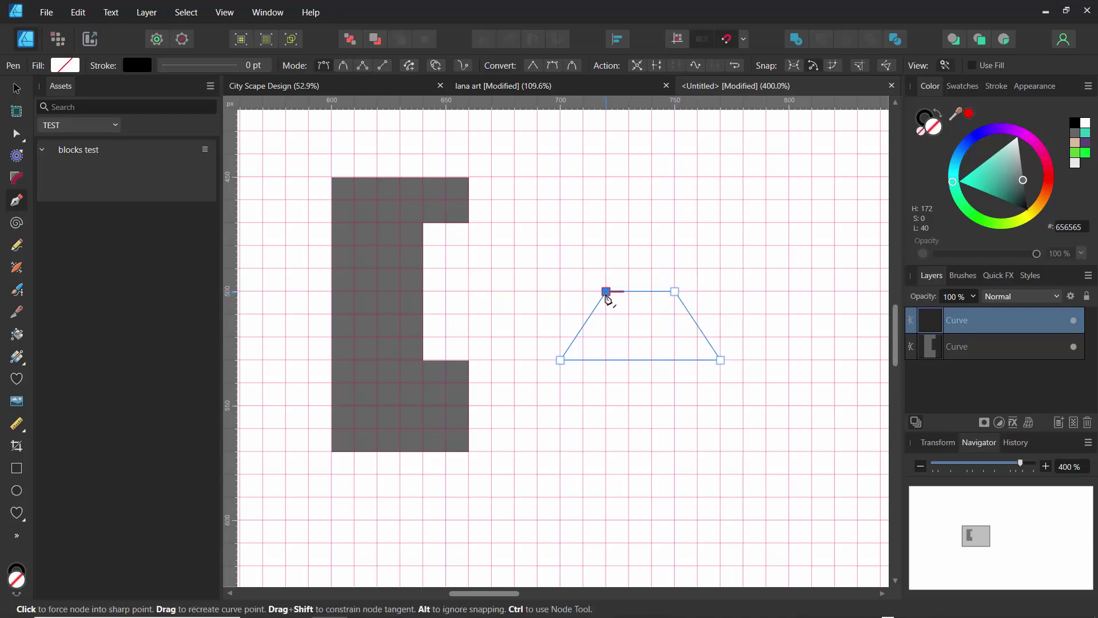
Step: Fill the trapezoid light grey #999999
click(1045, 180)
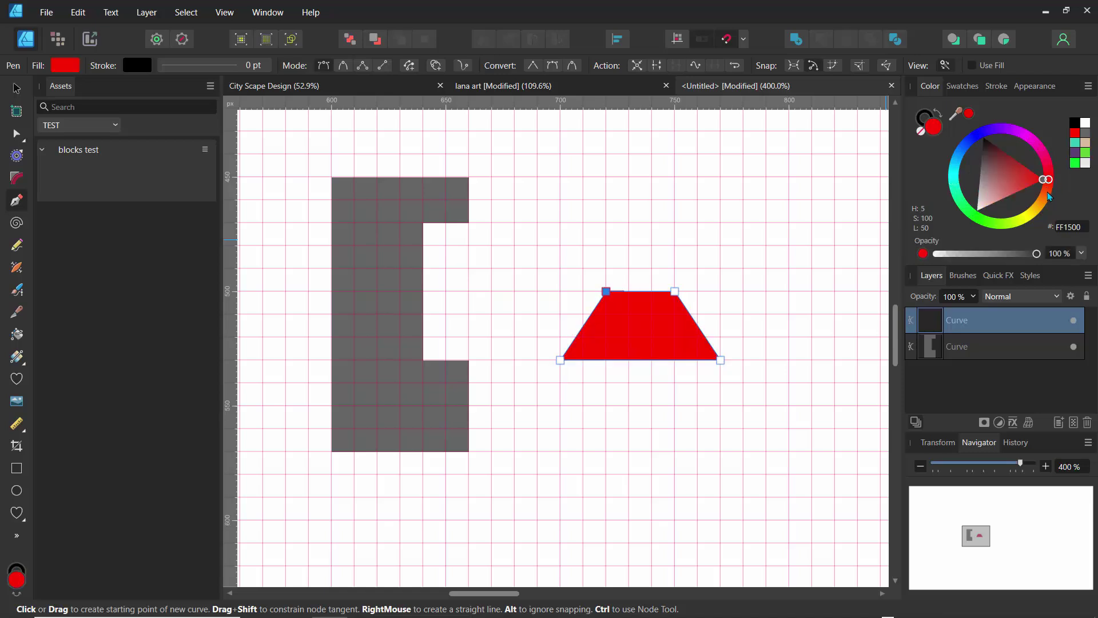
drag(1039, 186, 1046, 161)
click(976, 189)
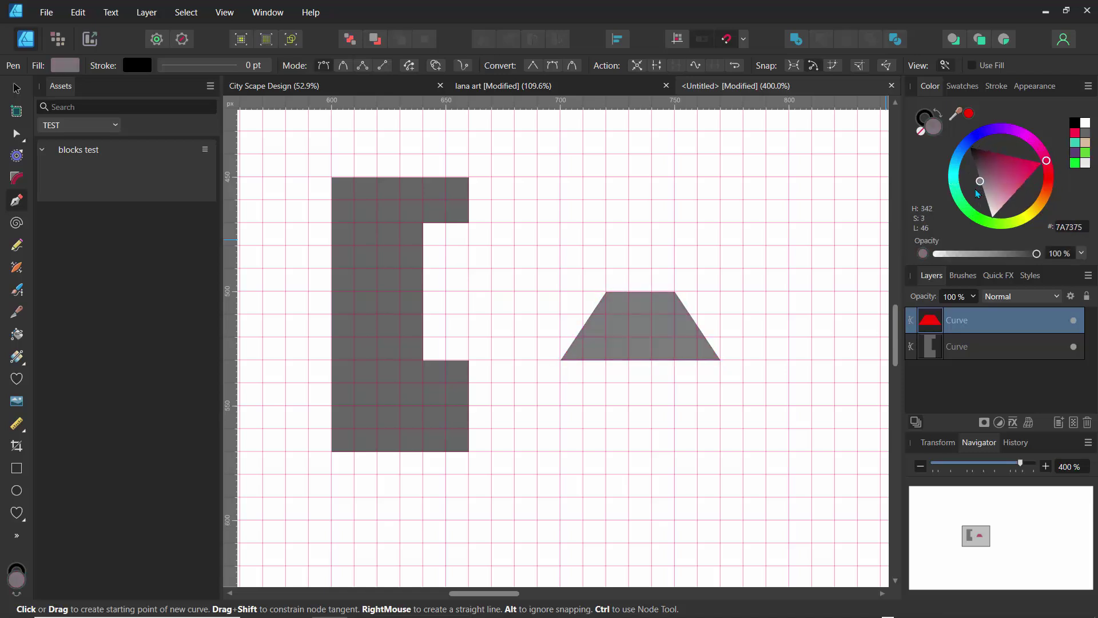
click(981, 190)
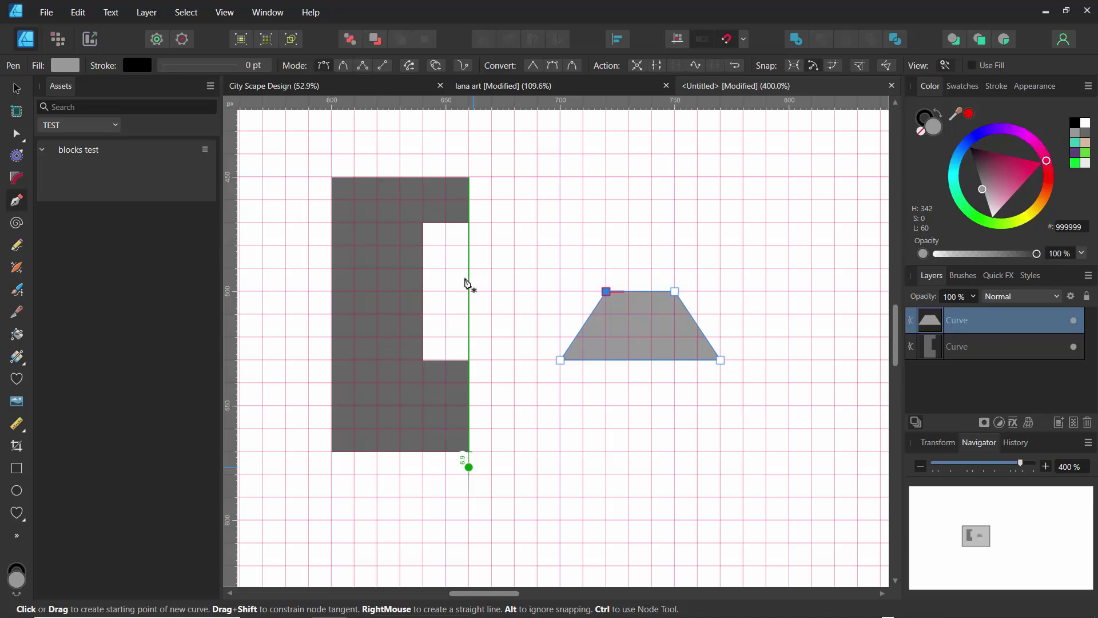
Step: Add the trapezoid to the blocks test category via Add from Selection
click(17, 89)
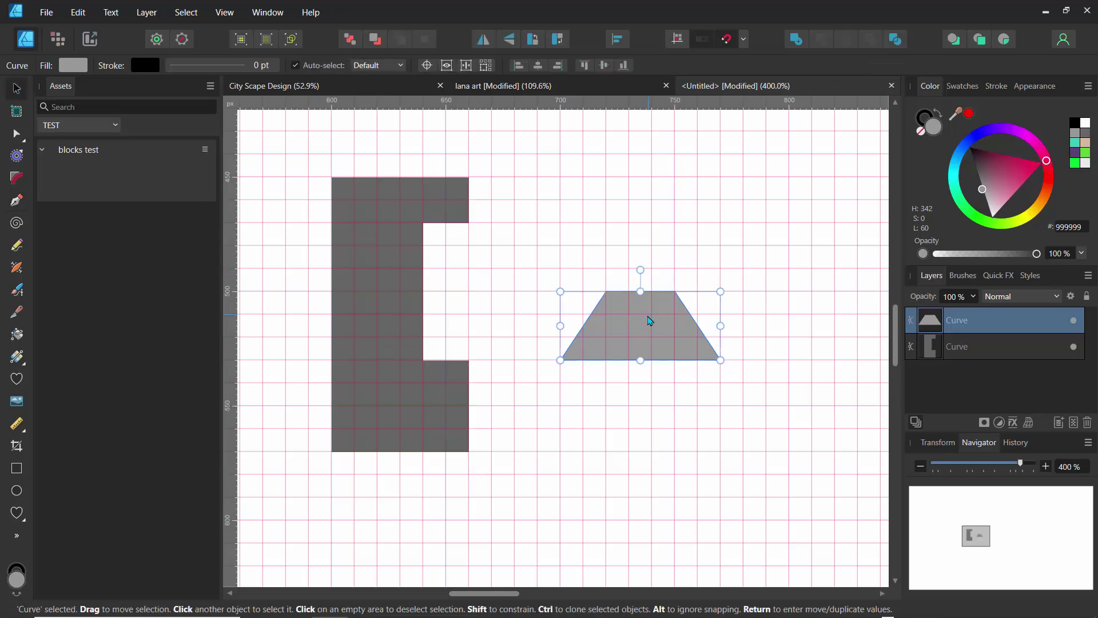
click(627, 284)
click(641, 324)
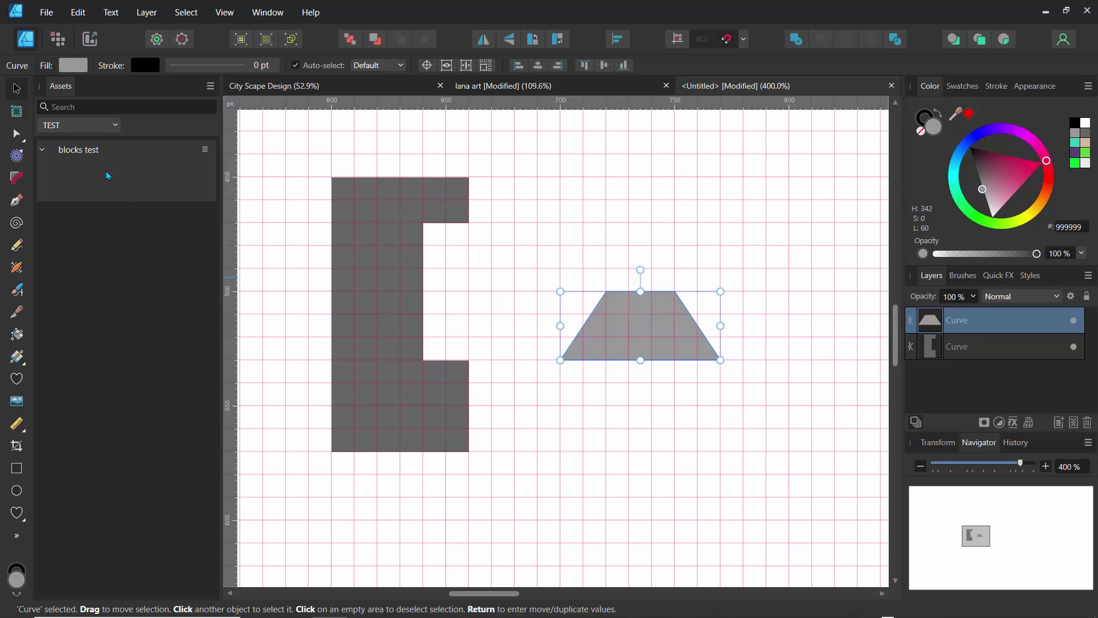
click(207, 150)
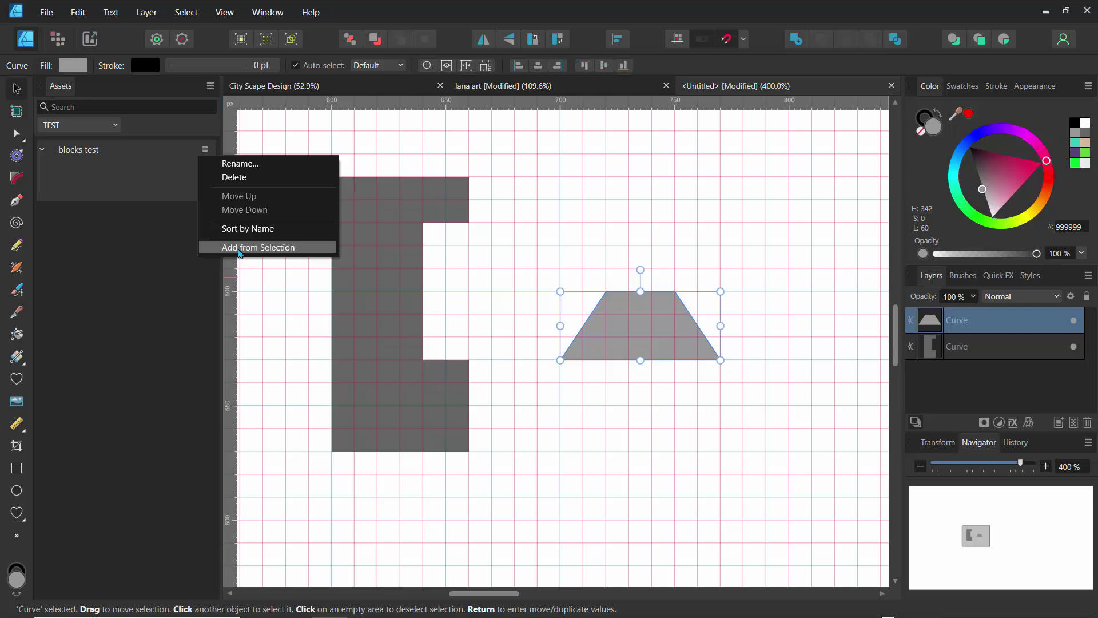
click(240, 249)
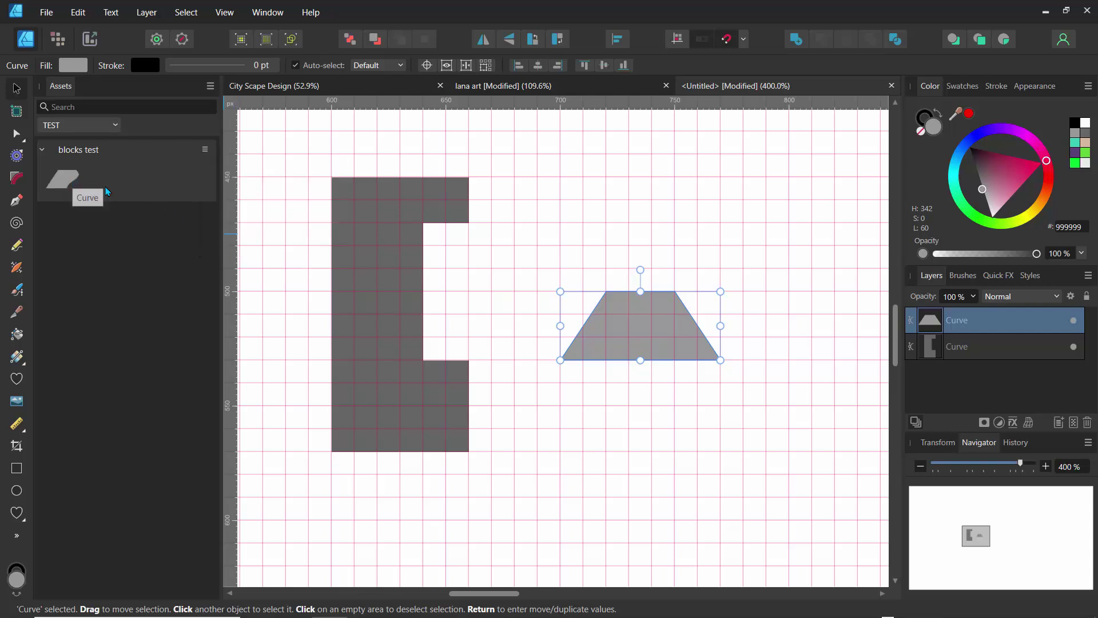
Step: Add the C-shaped block to the blocks test category as an asset
click(416, 213)
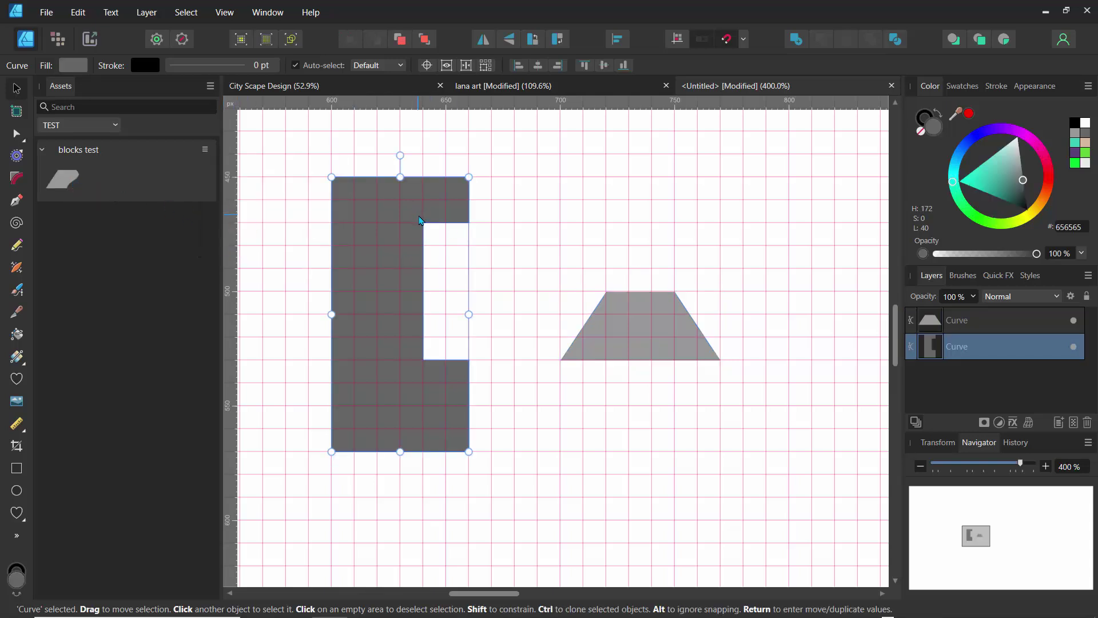
click(205, 151)
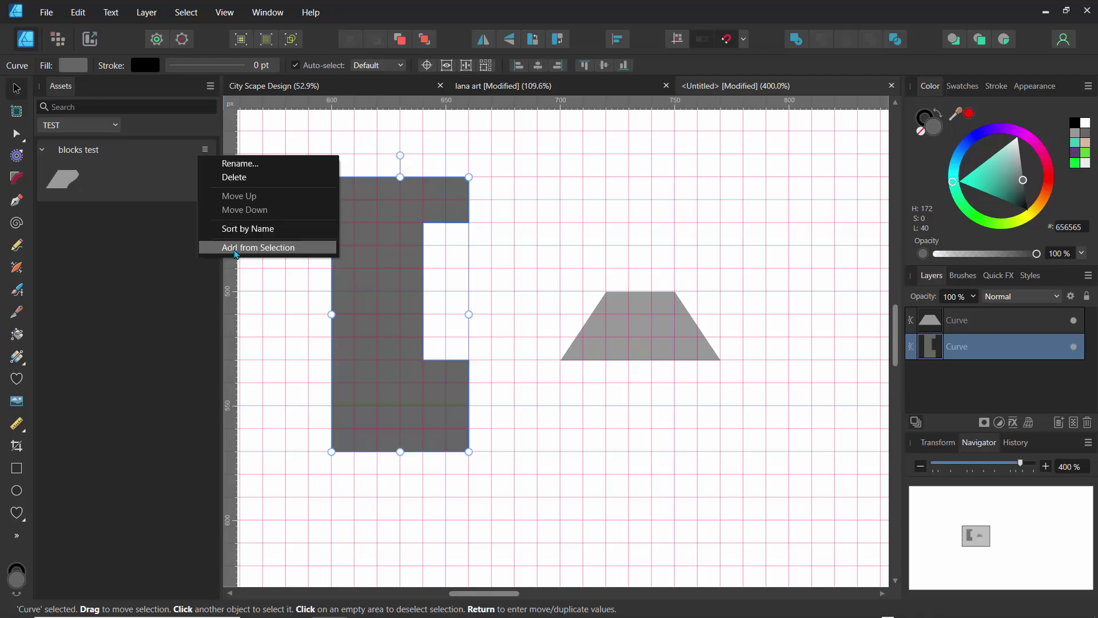
click(237, 250)
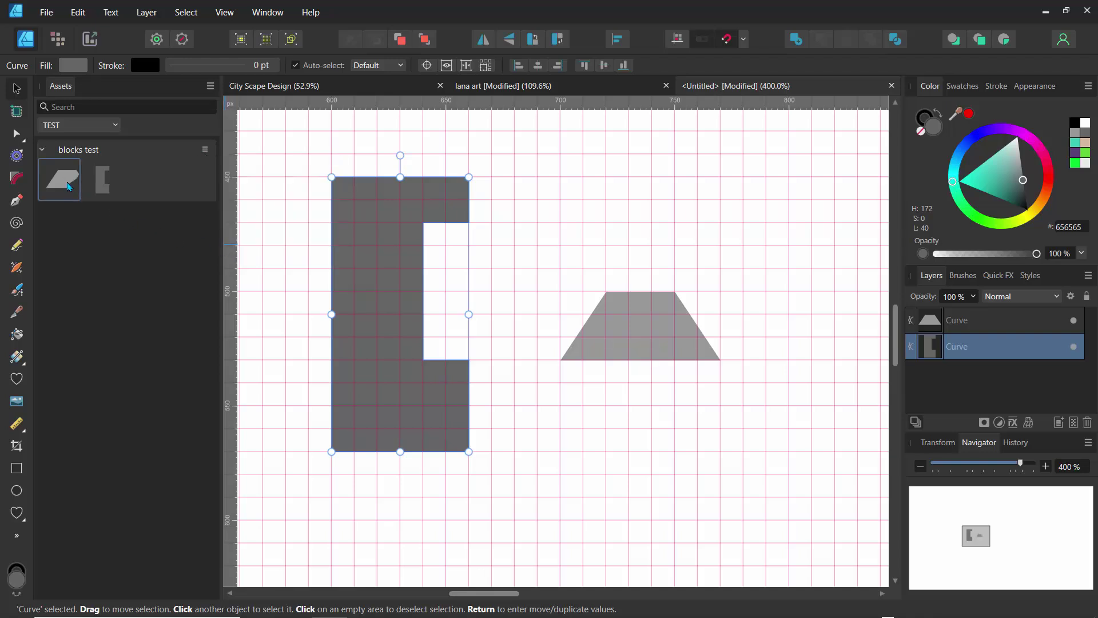
Step: Place three trapezoid asset copies into a four-tier tower and push the C block against its left side
drag(67, 181, 631, 469)
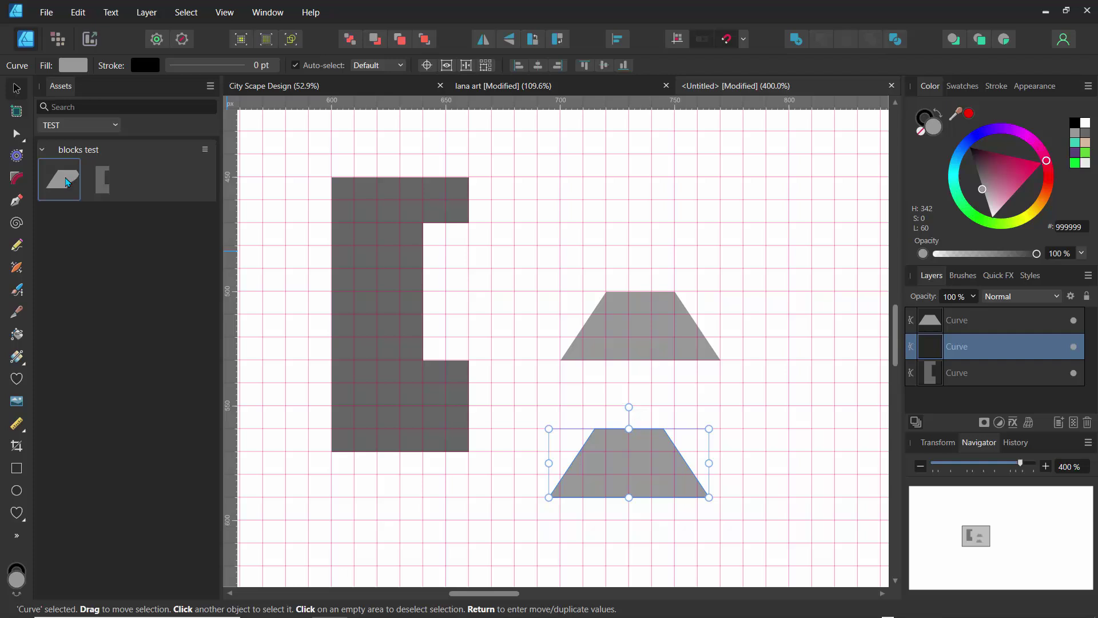
drag(60, 180, 629, 220)
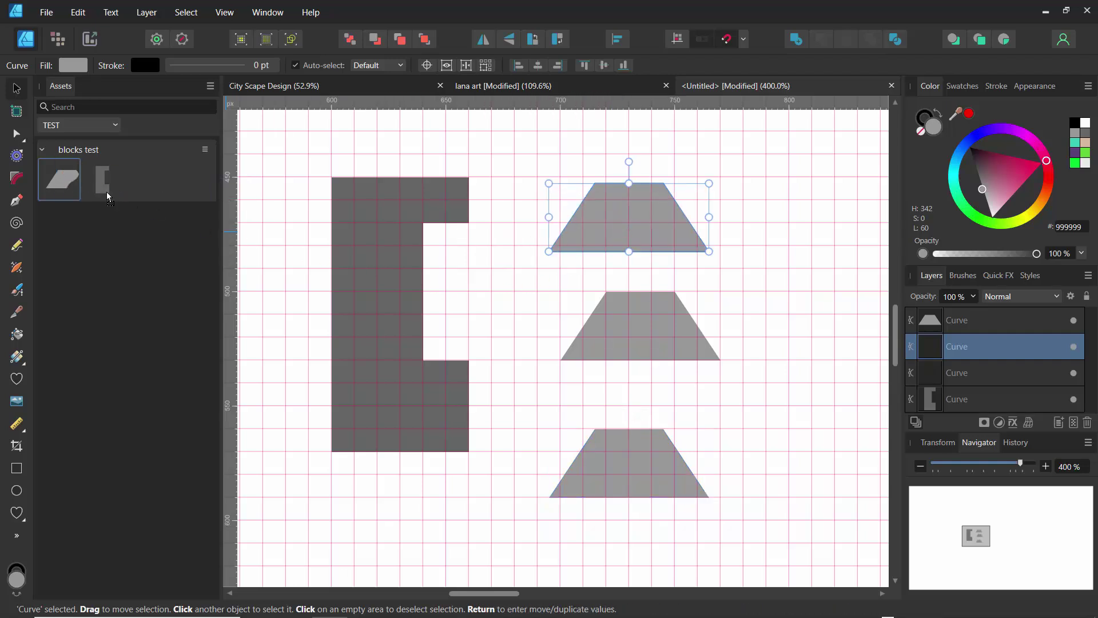
drag(60, 180, 630, 348)
drag(628, 458, 625, 402)
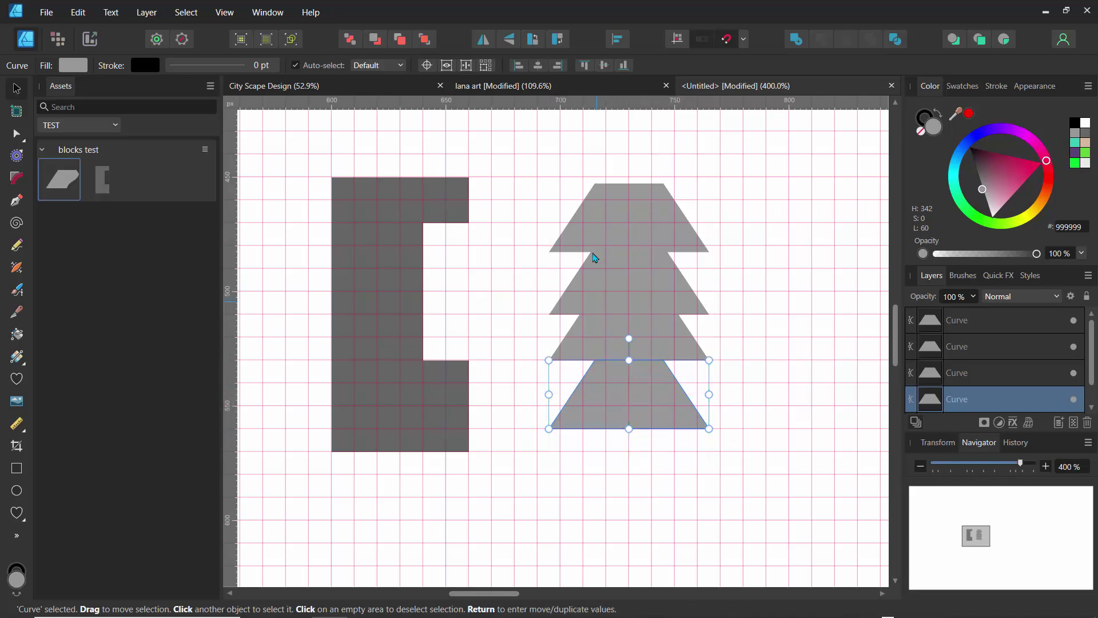
click(387, 291)
drag(387, 291, 466, 272)
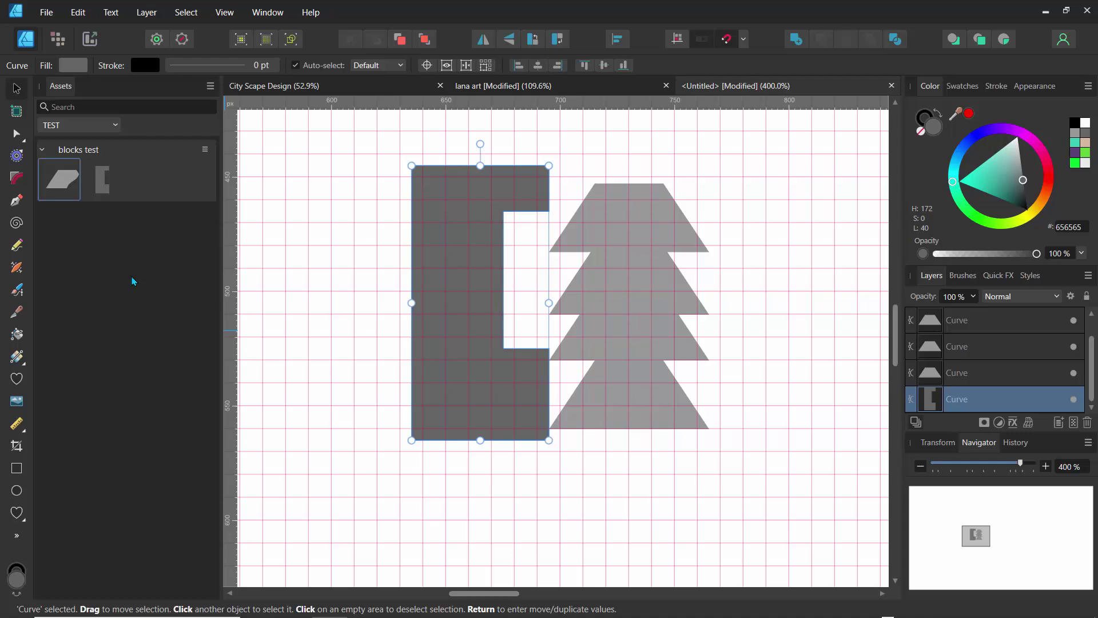
Step: Create a new FHD 1080p (1920 × 1080 px) document
click(47, 12)
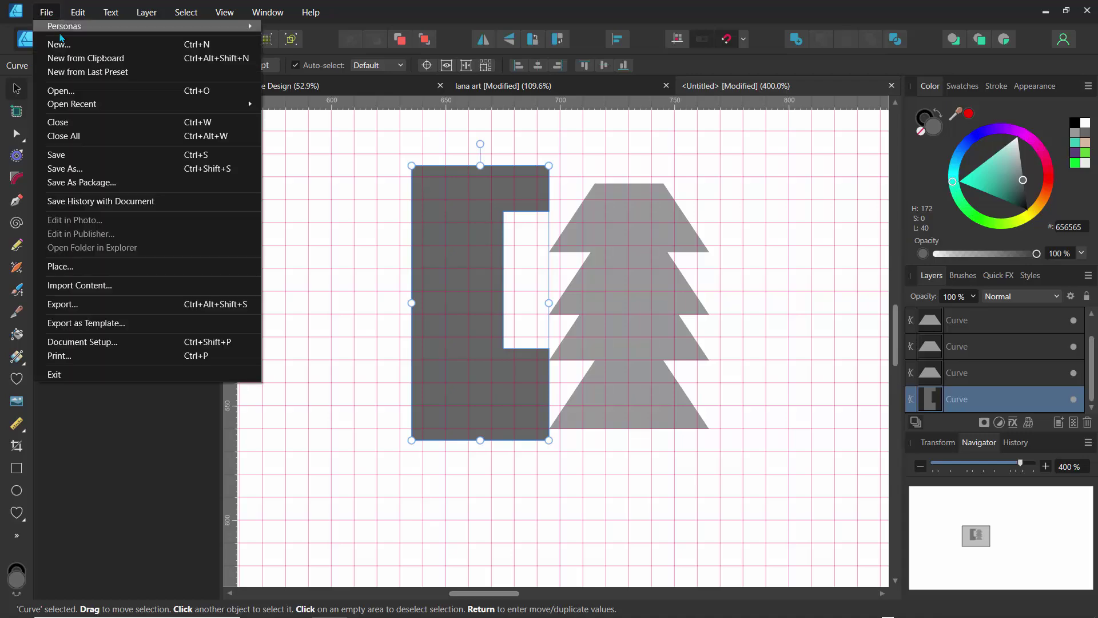
click(52, 42)
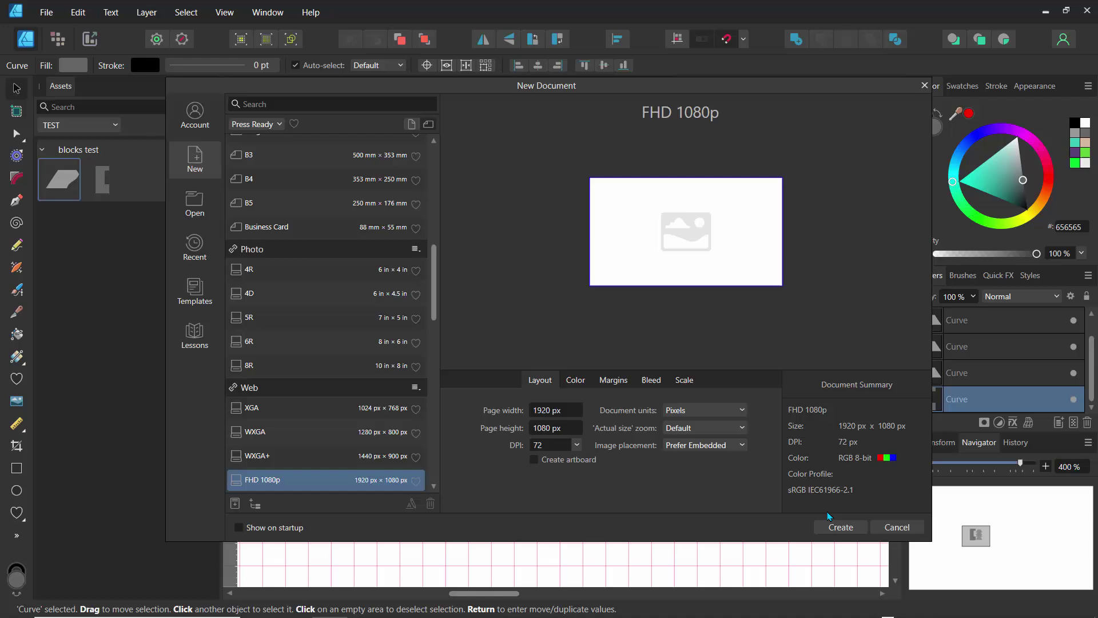
key(Escape)
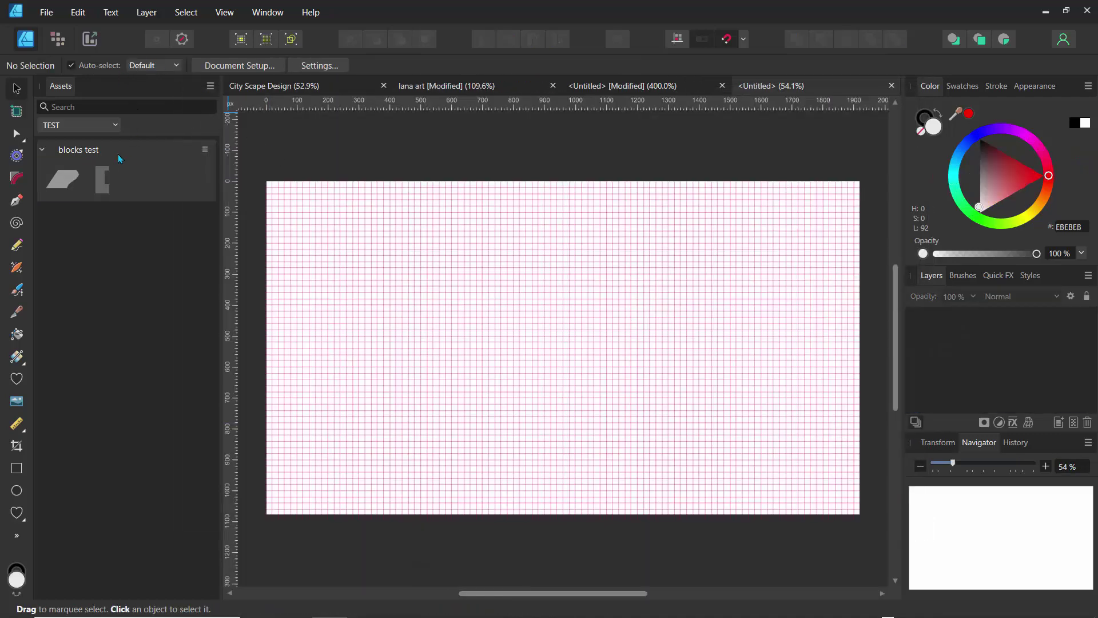
Step: Switch Assets to ISOmetric and place the tan isometric cube on the page
click(100, 131)
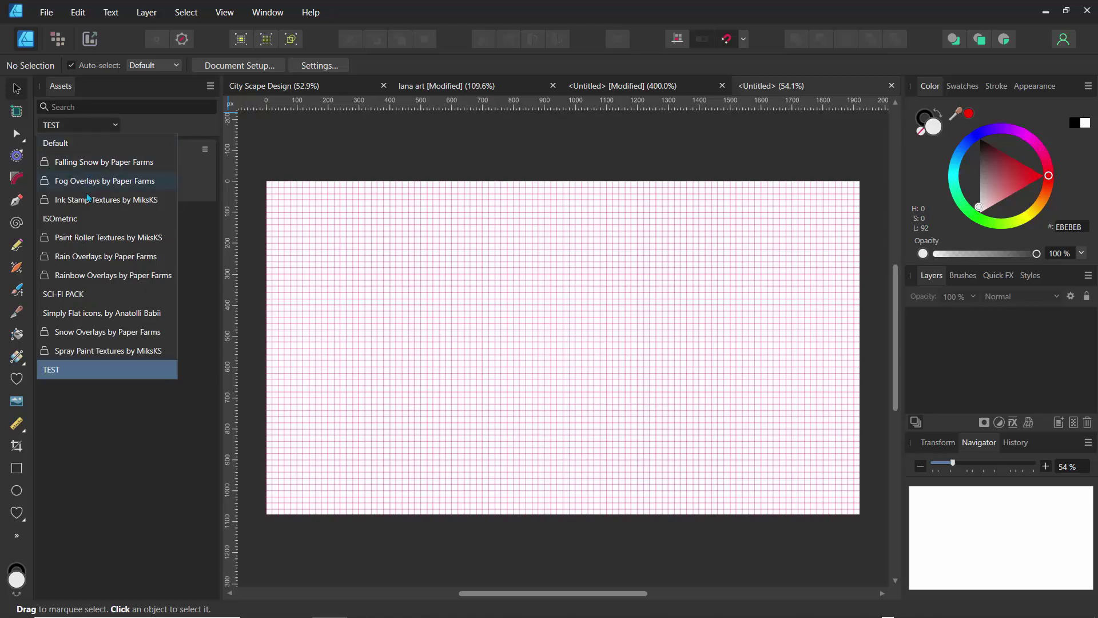
click(82, 220)
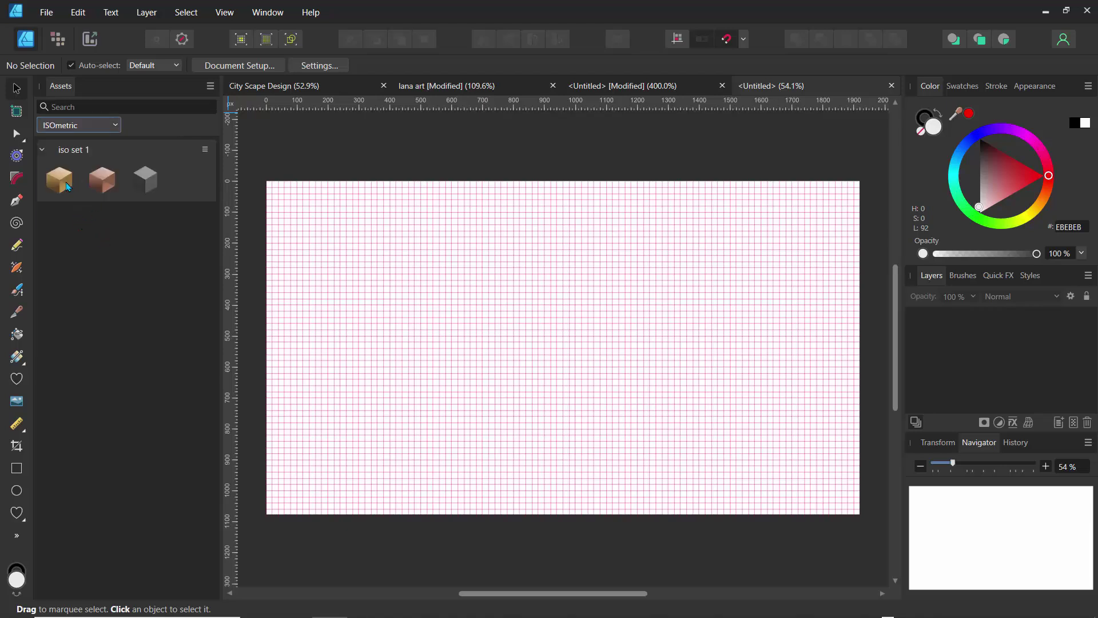
drag(67, 186, 457, 278)
click(78, 125)
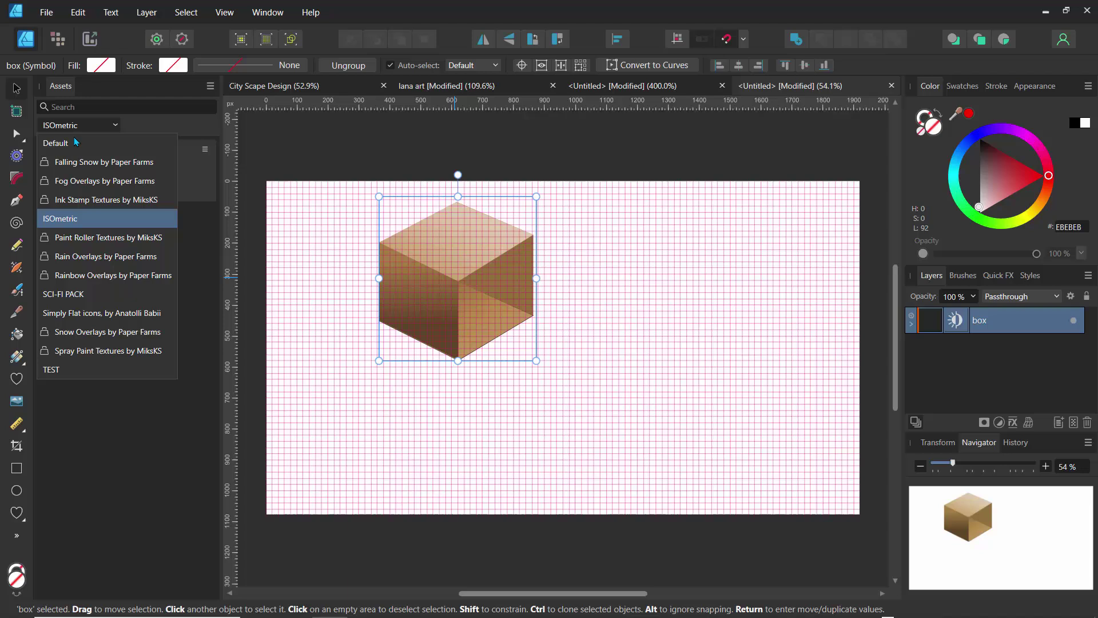
Step: From the SCI-FI PACK Bolts group, stack bolt hexagons in a column right of the cube
click(61, 301)
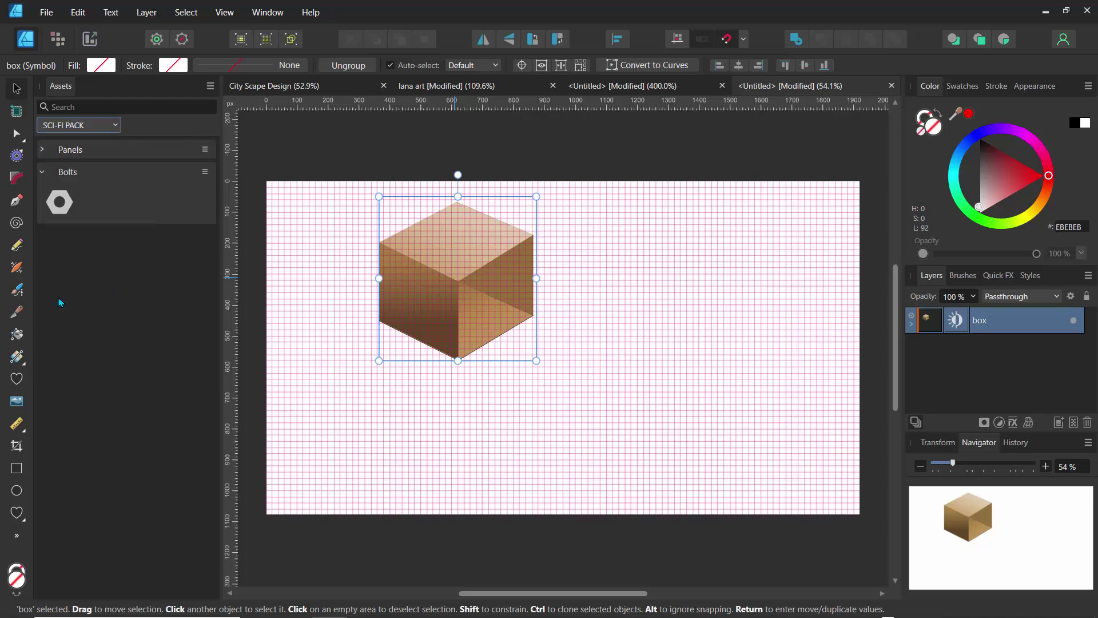
drag(56, 204, 598, 262)
drag(57, 205, 583, 402)
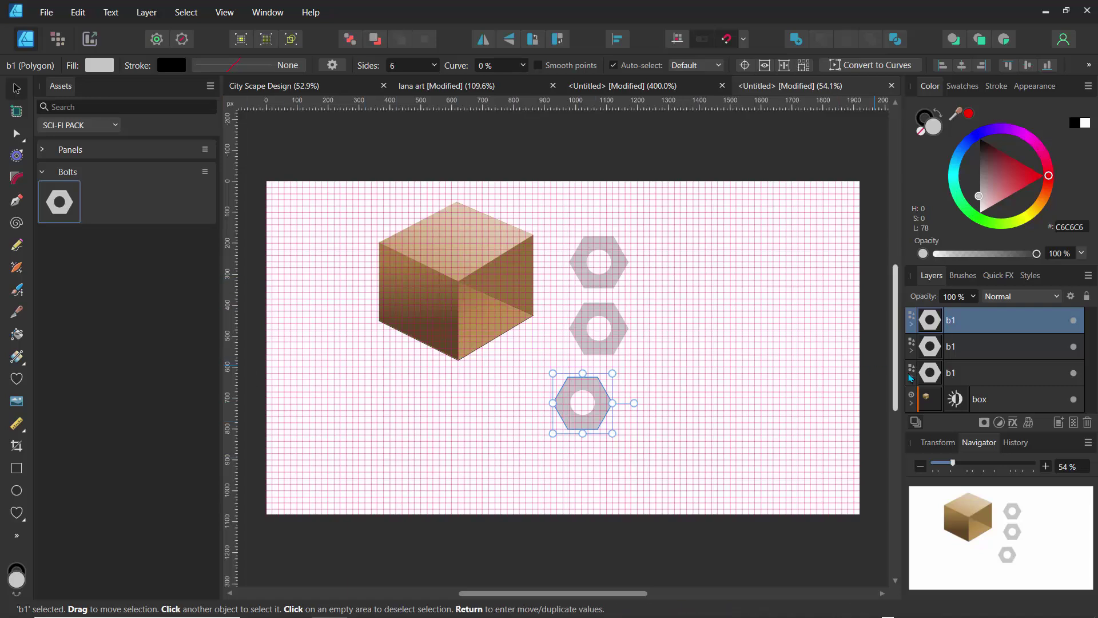
Step: Set the box layer's Recolor Adjustment hue to 158.5°, turning the cube green
click(914, 410)
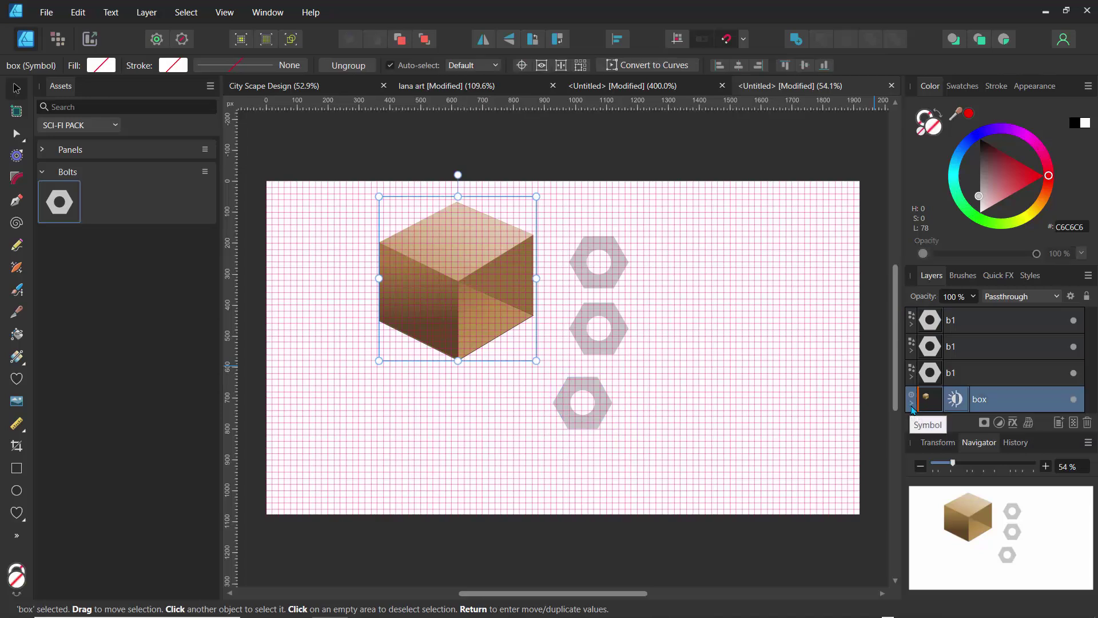
click(912, 404)
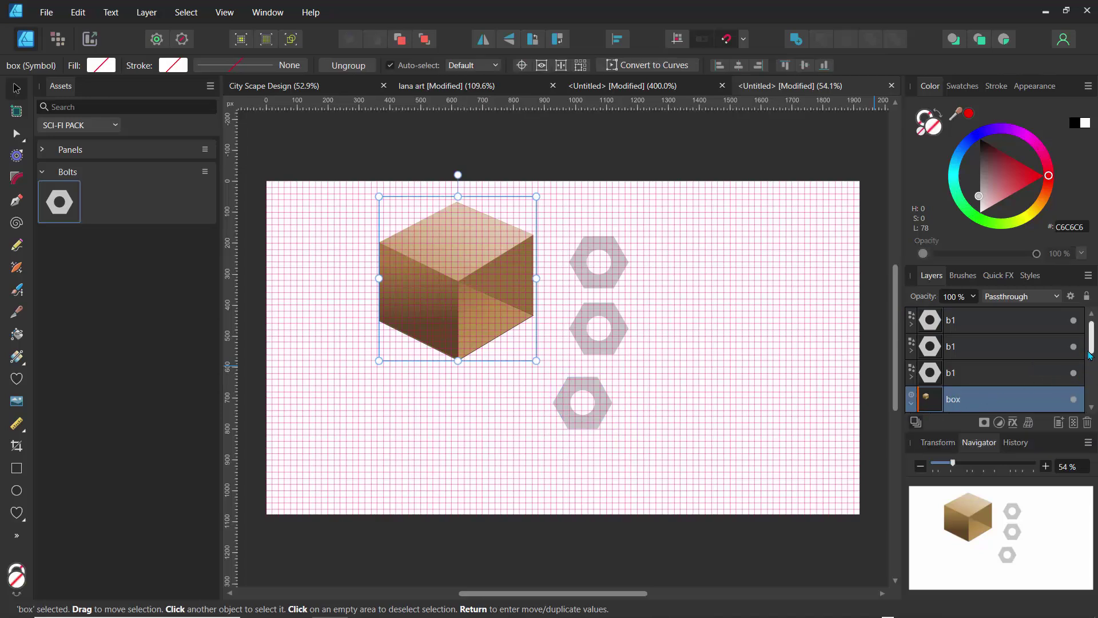
drag(1088, 343, 1088, 366)
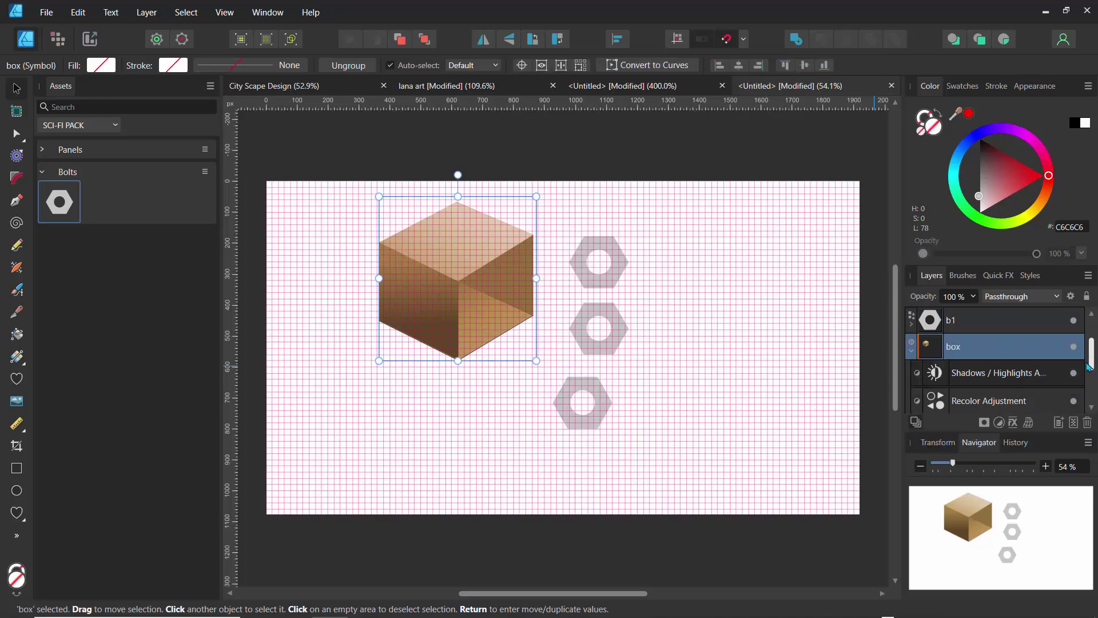
click(963, 404)
double_click(933, 402)
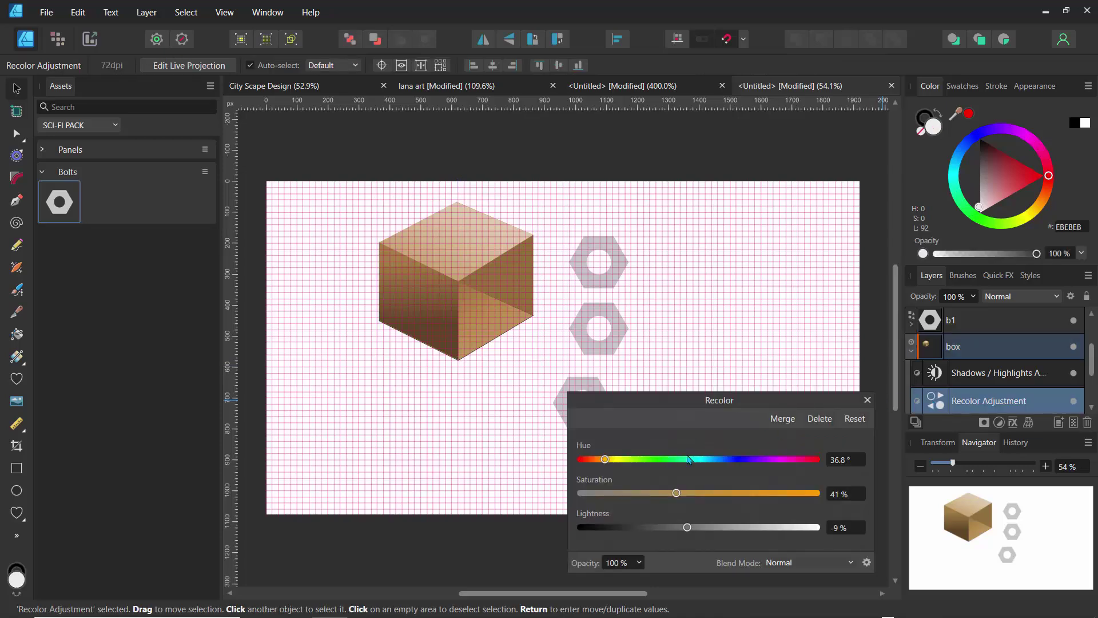
click(688, 459)
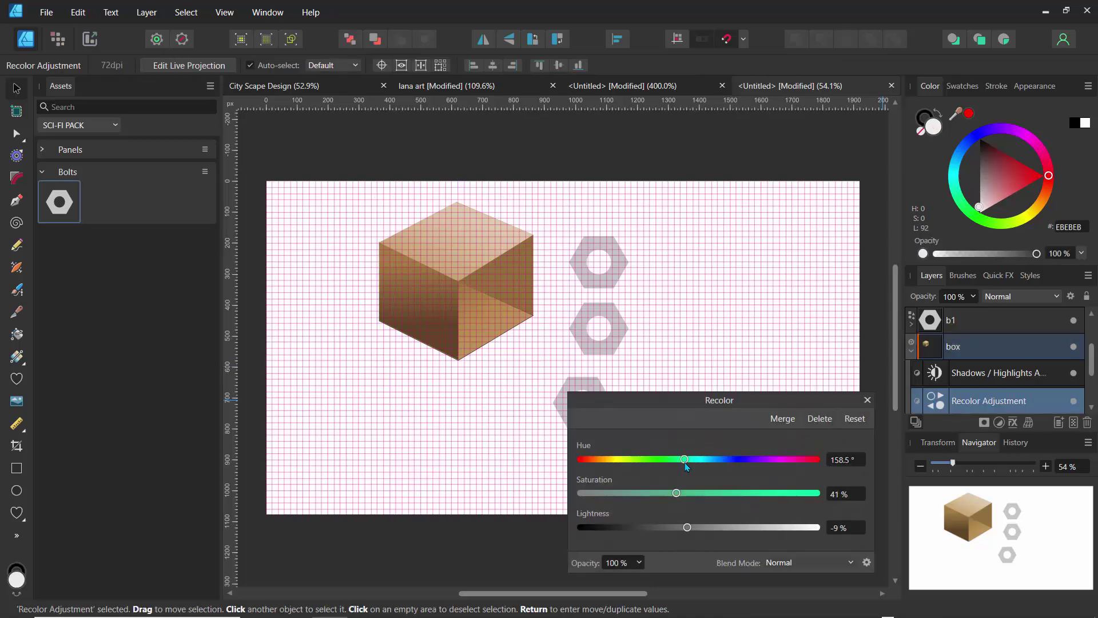
click(867, 400)
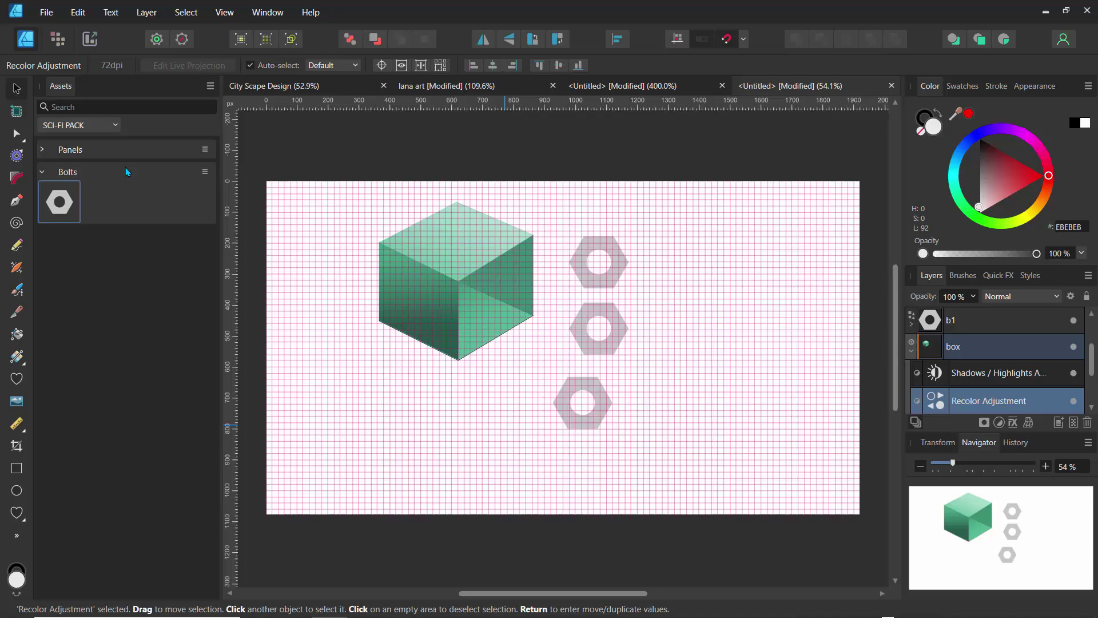
Step: From the Fog Overlays by Paper Farms assets, drop the horizon.png fog onto the green cube
click(45, 173)
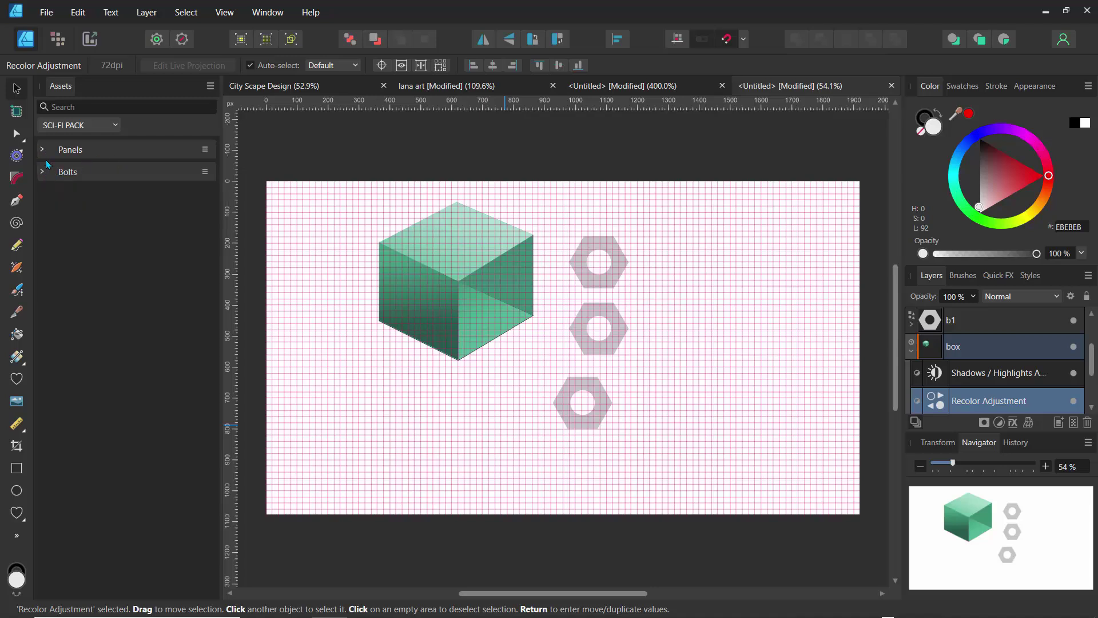
click(42, 150)
click(48, 156)
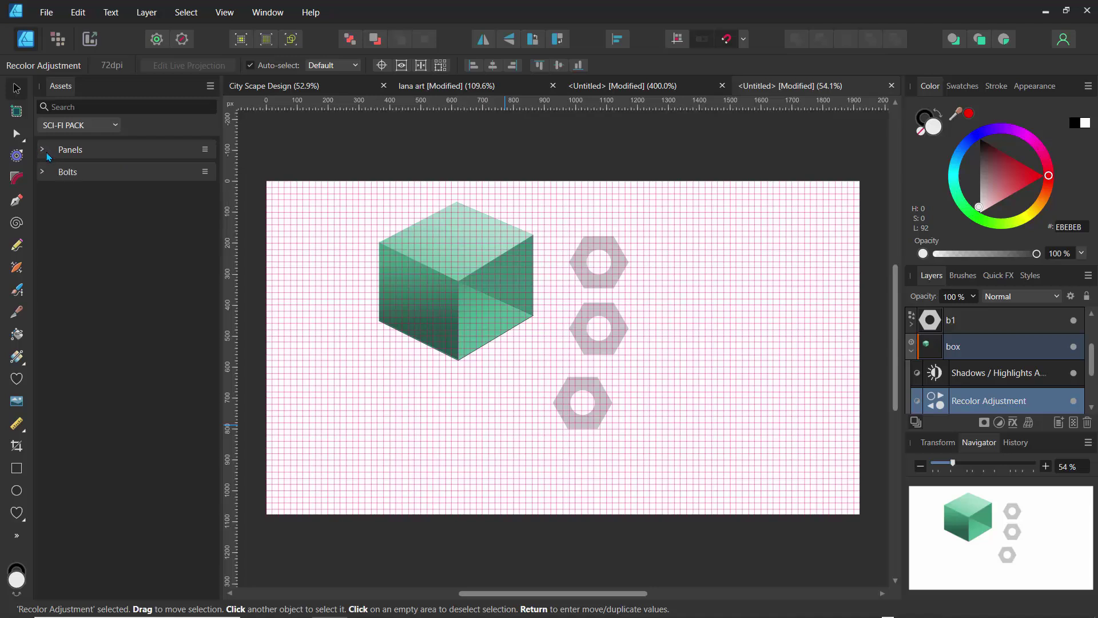
click(88, 127)
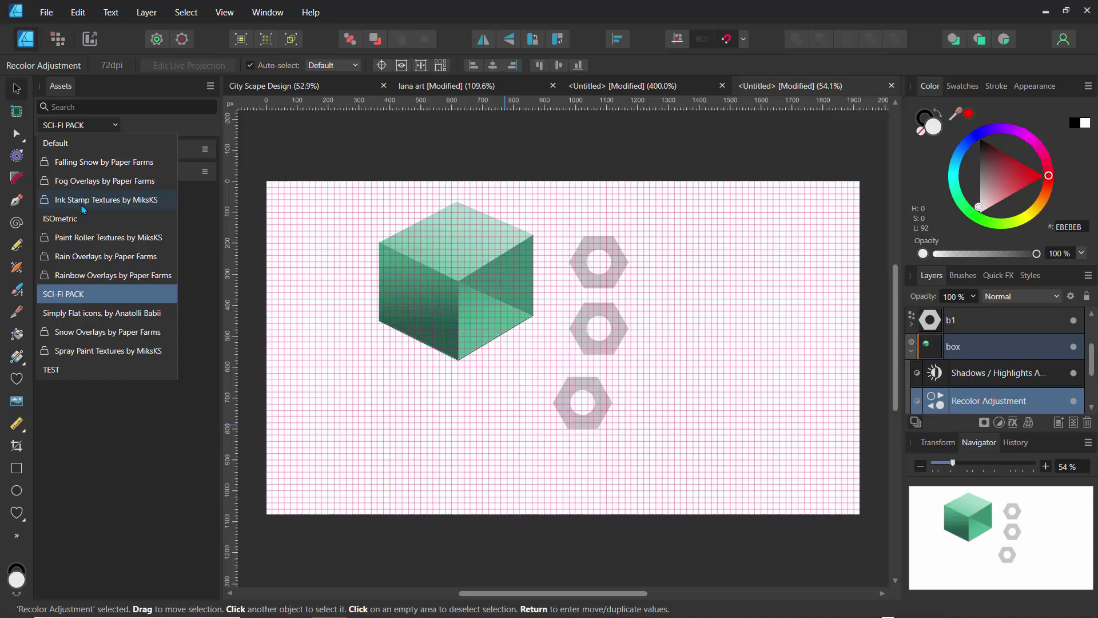
click(82, 182)
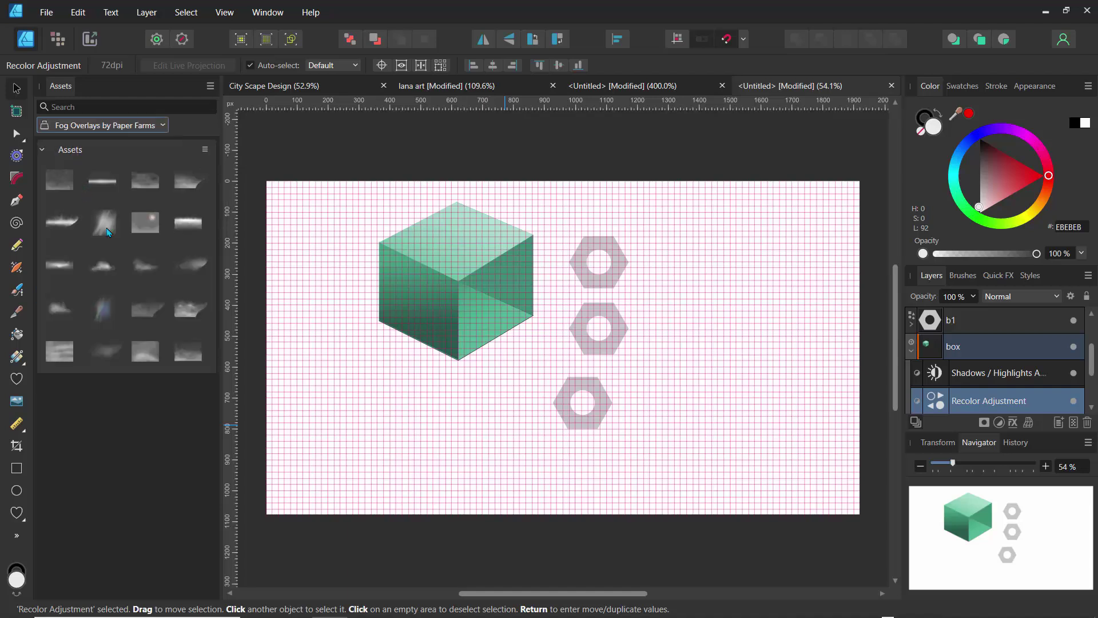
drag(65, 234, 582, 414)
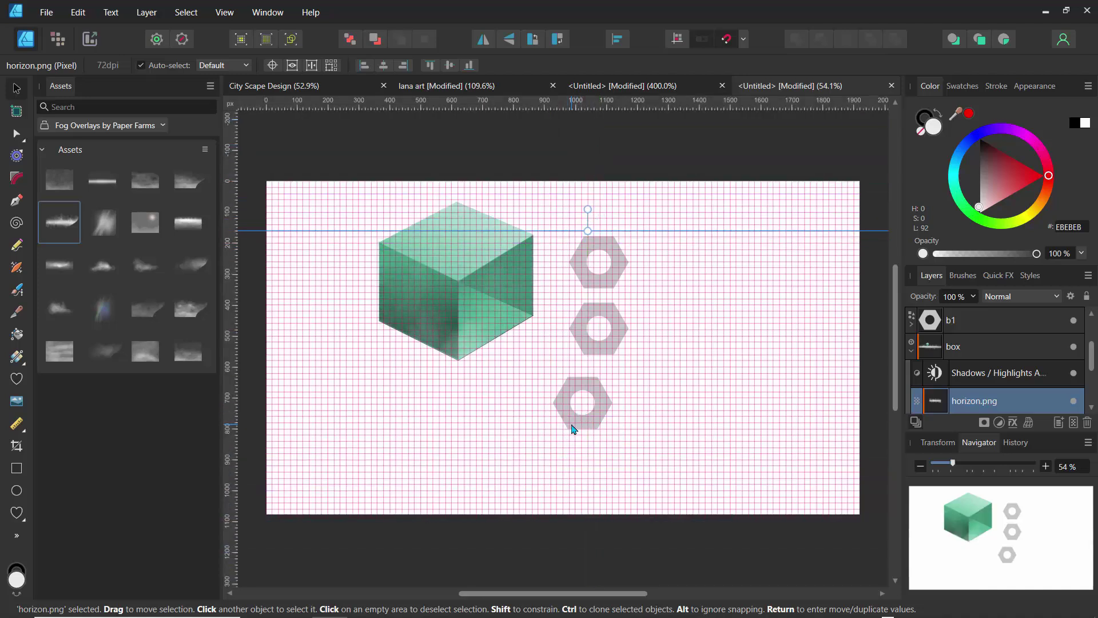